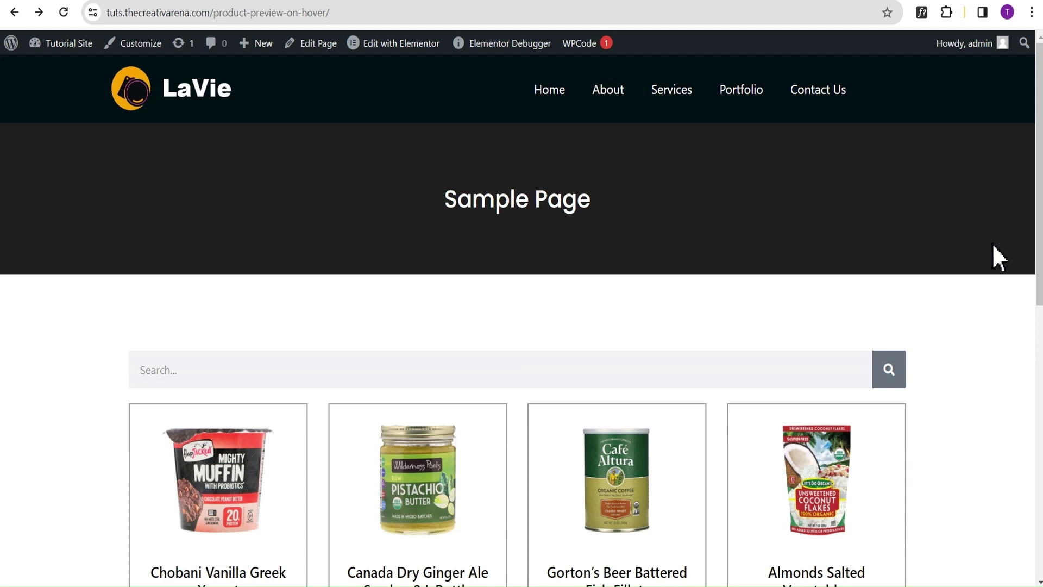
Search the product page for "seeds" and return to the product listing
{"action": "scroll", "coordinate": [997, 268], "scroll_direction": "down", "scroll_amount": 1}
{"action": "scroll", "coordinate": [1001, 275], "scroll_direction": "up", "scroll_amount": 1}
{"action": "scroll", "coordinate": [1000, 276], "scroll_direction": "down", "scroll_amount": 5}
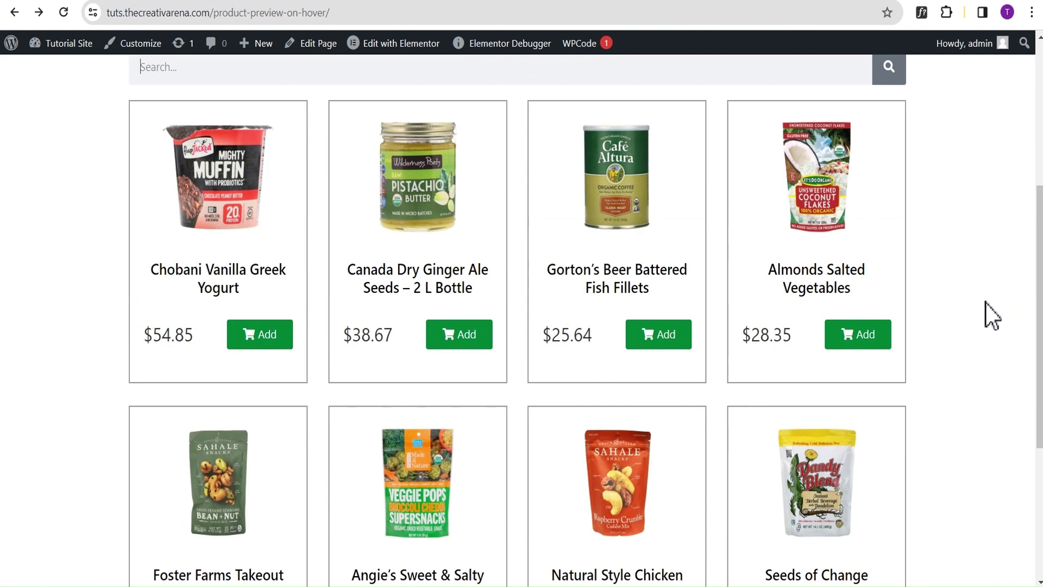
{"action": "scroll", "coordinate": [997, 300], "scroll_direction": "up", "scroll_amount": 1}
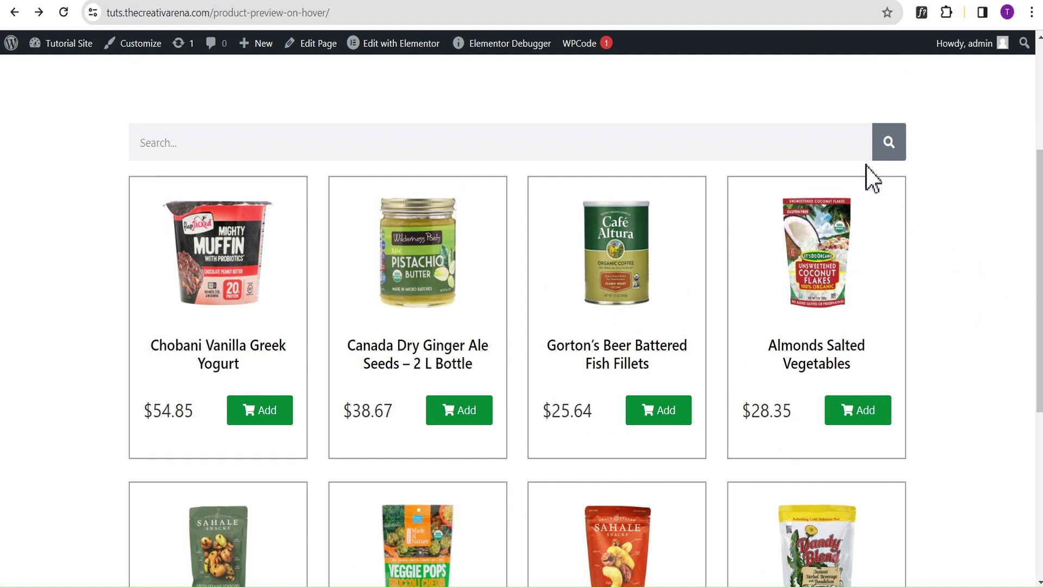
{"action": "left_click", "coordinate": [825, 157]}
{"action": "type", "text": "seed"}
{"action": "key", "text": "BackSpace"}
{"action": "key", "text": "BackSpace"}
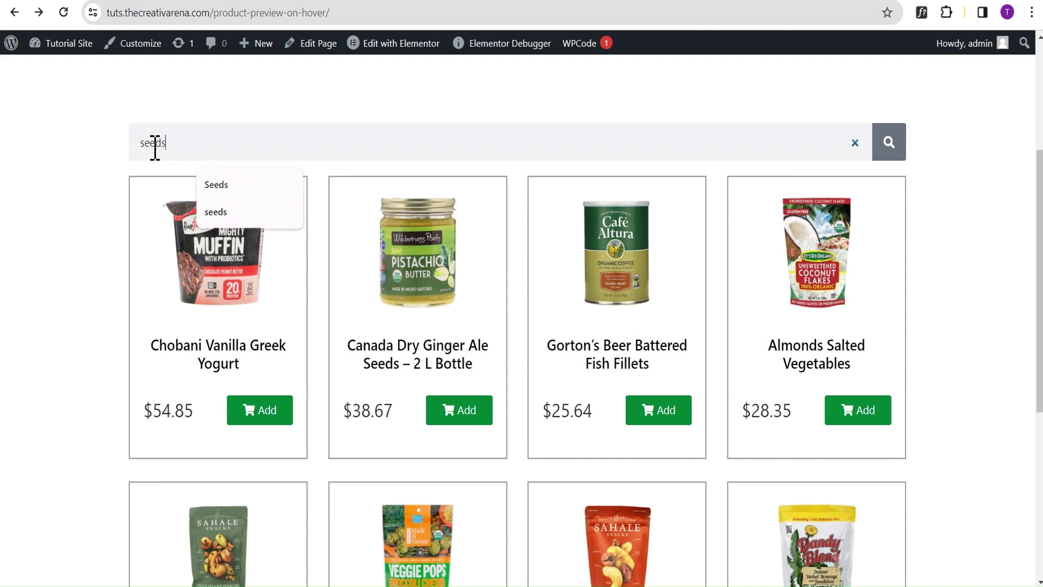
{"action": "left_click", "coordinate": [889, 145]}
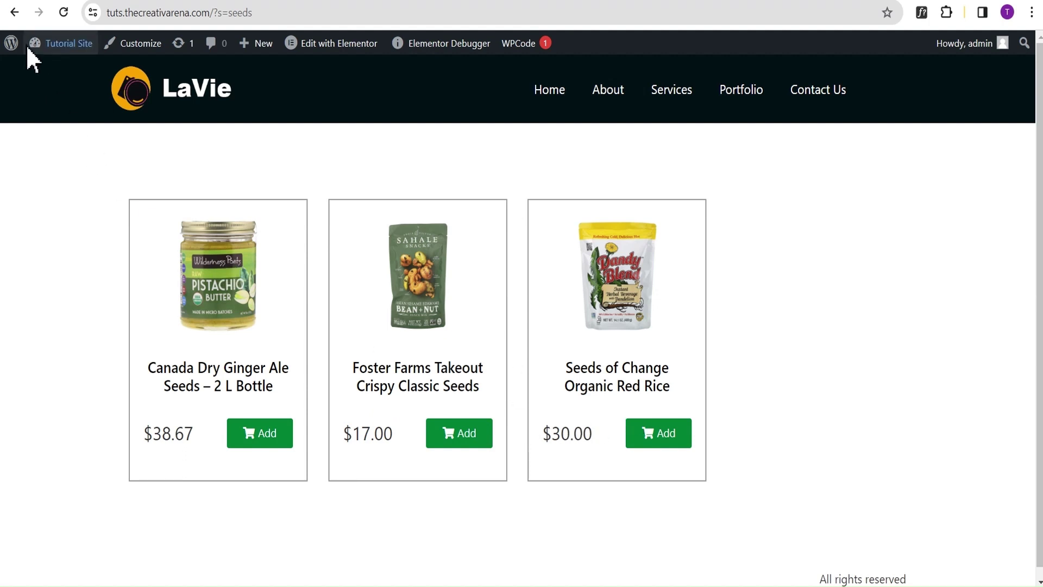
{"action": "left_click", "coordinate": [14, 13]}
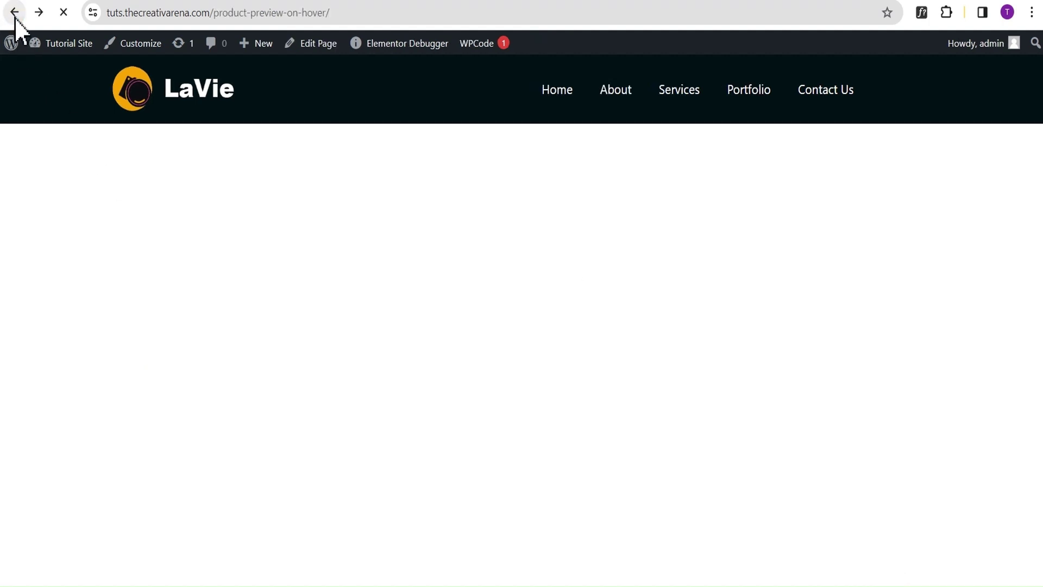
Copy "Yogurt" from the first product title, search the site for it, and return to the product listing
{"action": "left_click_drag", "start_coordinate": [241, 363], "coordinate": [233, 363]}
{"action": "double_click", "coordinate": [234, 362]}
{"action": "key", "text": "ctrl+c"}
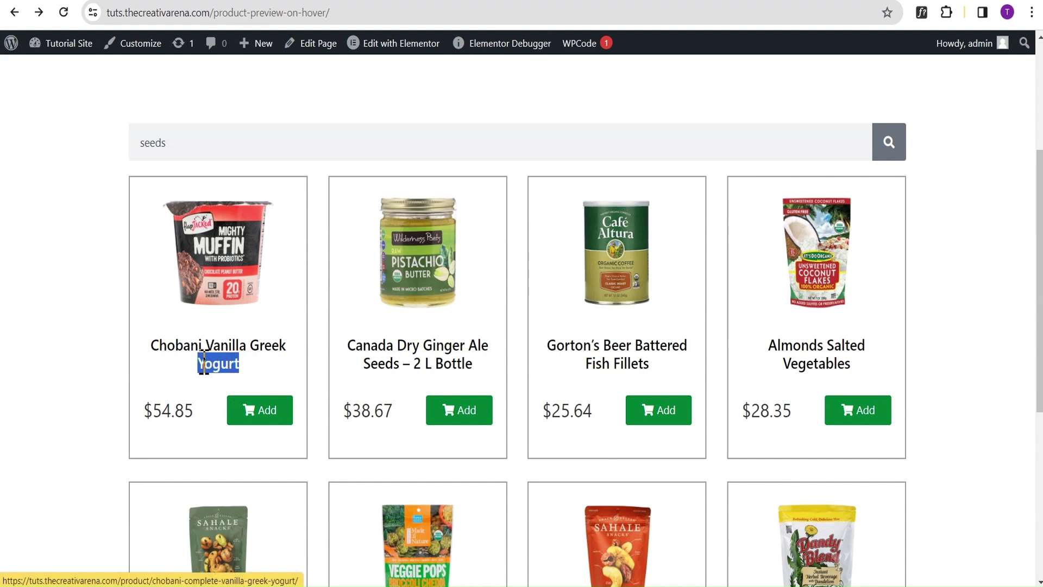
{"action": "left_click", "coordinate": [197, 144]}
{"action": "key", "text": "ctrl+a"}
{"action": "key", "text": "ctrl+v"}
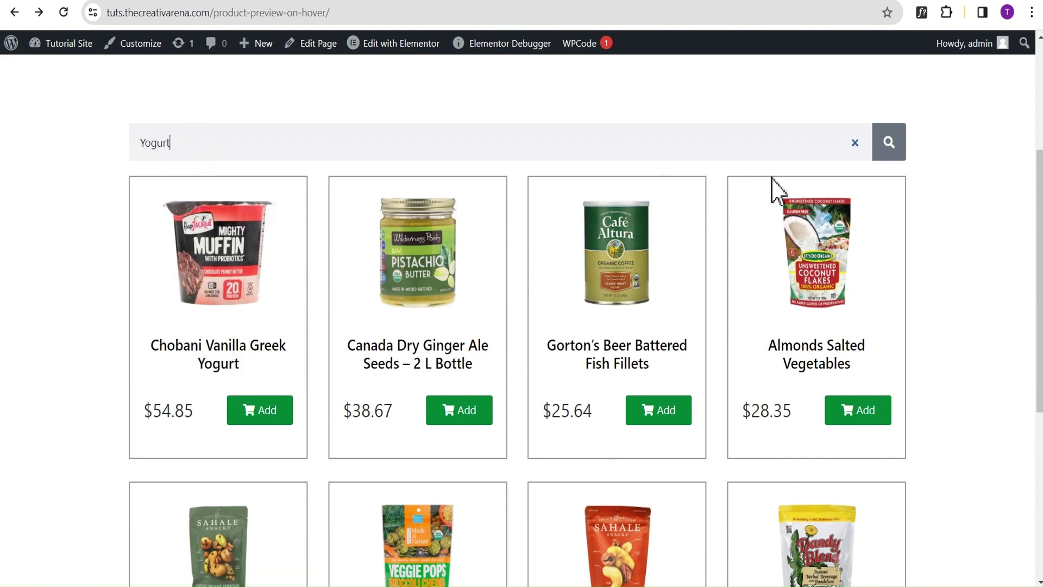
{"action": "left_click", "coordinate": [889, 146]}
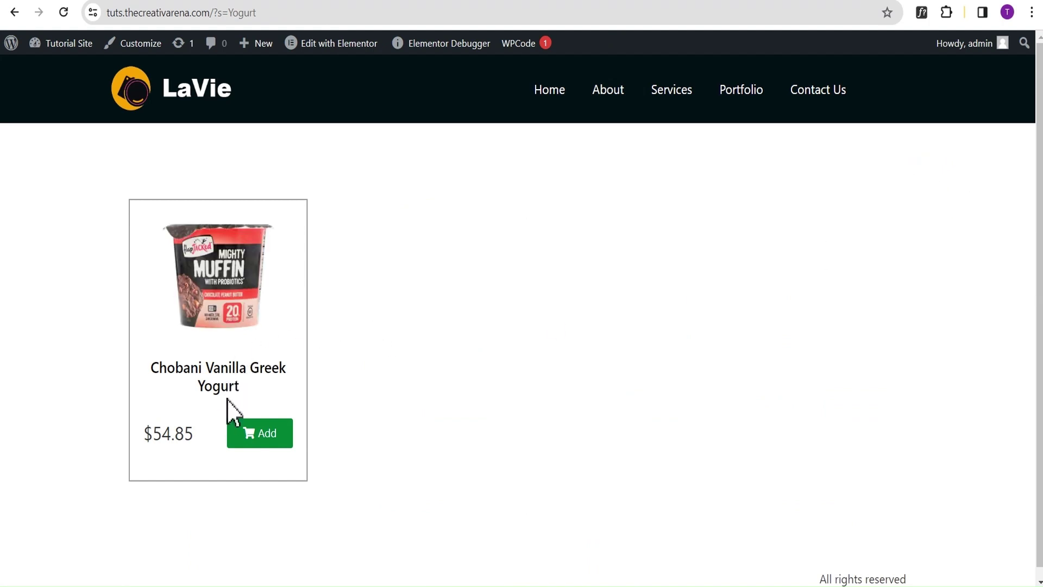
{"action": "left_click", "coordinate": [14, 12]}
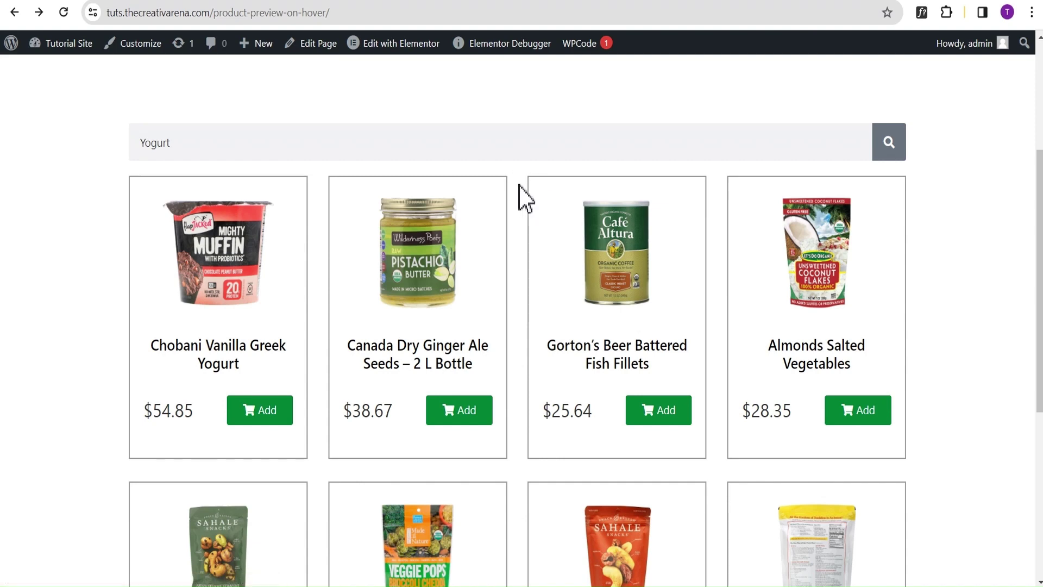
Replace the search term with "home", run the search, and go back to the product listing
{"action": "scroll", "coordinate": [520, 190], "scroll_direction": "up", "scroll_amount": 1}
{"action": "left_click_drag", "start_coordinate": [196, 218], "coordinate": [40, 213]}
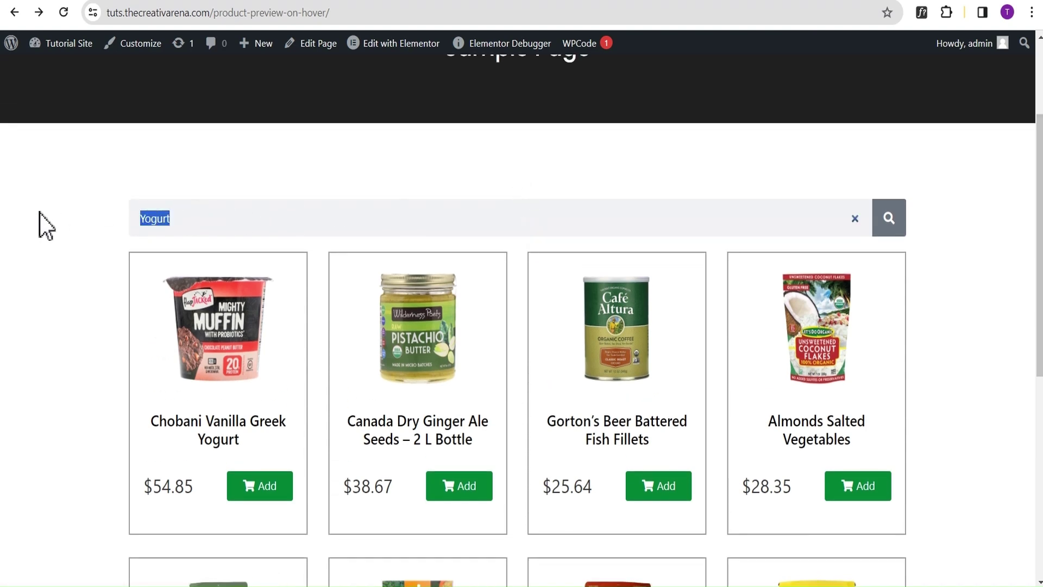
{"action": "type", "text": "home"}
{"action": "left_click", "coordinate": [894, 226]}
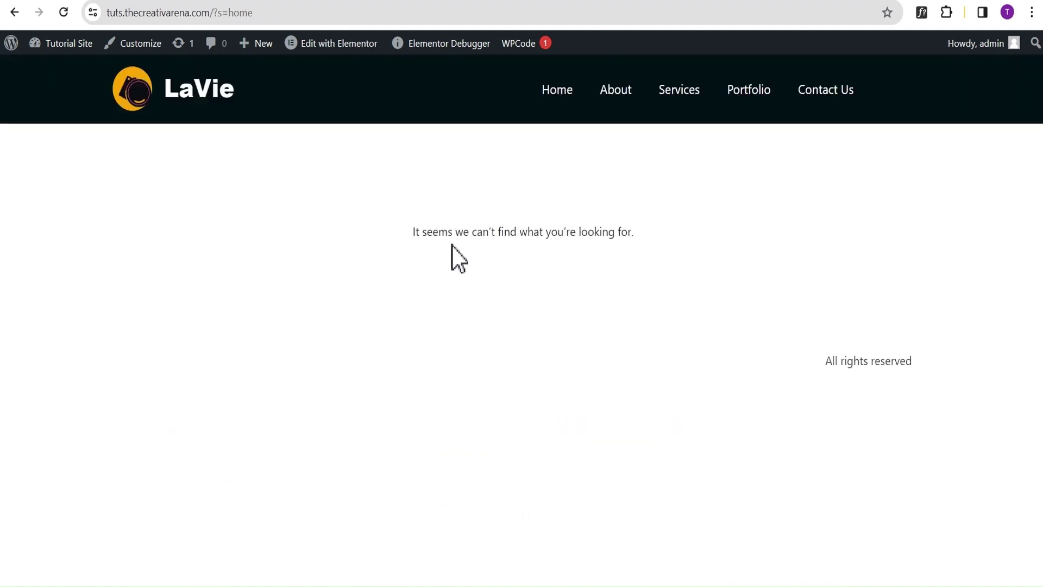
{"action": "left_click", "coordinate": [20, 16]}
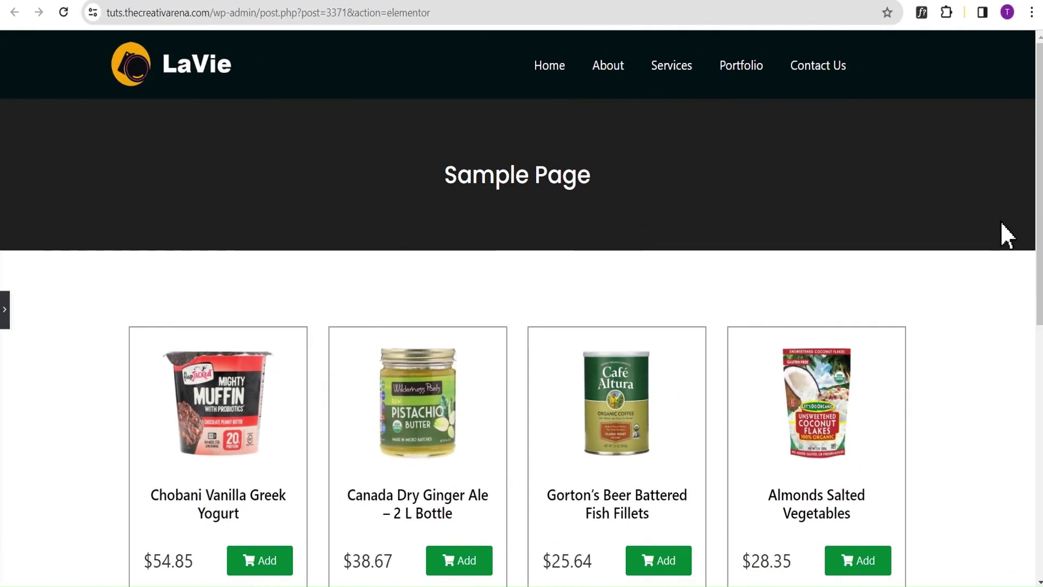
Add a Search Form widget directly above the product grid, keeping the Classic skin
{"action": "scroll", "coordinate": [1001, 223], "scroll_direction": "down", "scroll_amount": 4}
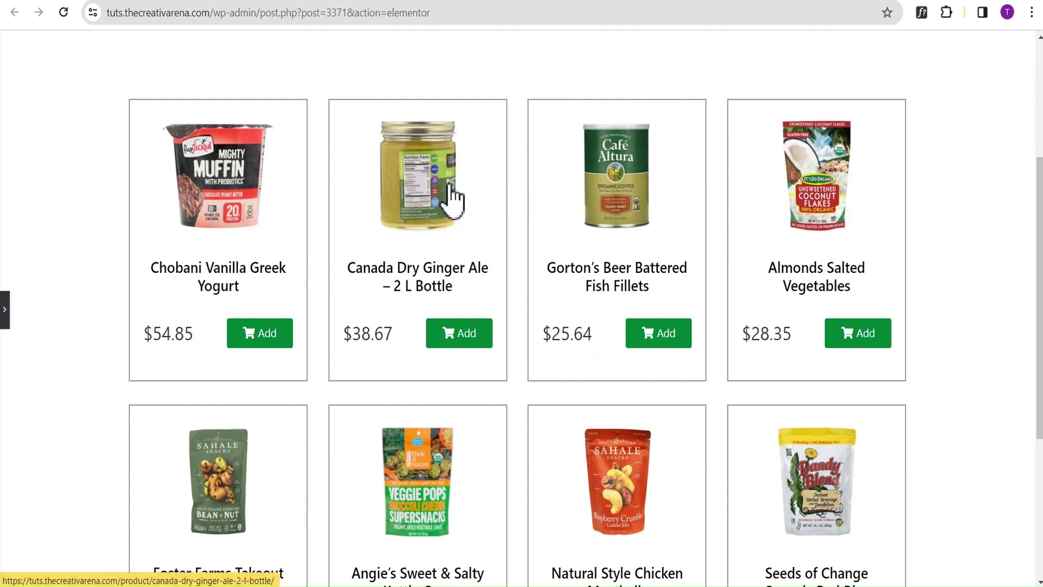
{"action": "scroll", "coordinate": [543, 323], "scroll_direction": "down", "scroll_amount": 1}
{"action": "scroll", "coordinate": [530, 315], "scroll_direction": "down", "scroll_amount": 1}
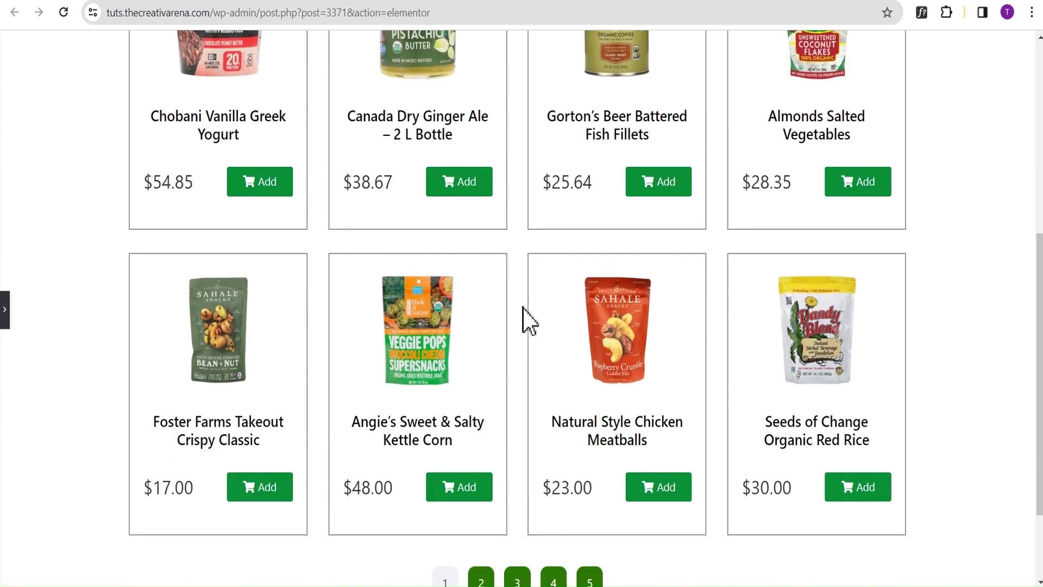
{"action": "scroll", "coordinate": [526, 298], "scroll_direction": "up", "scroll_amount": 2}
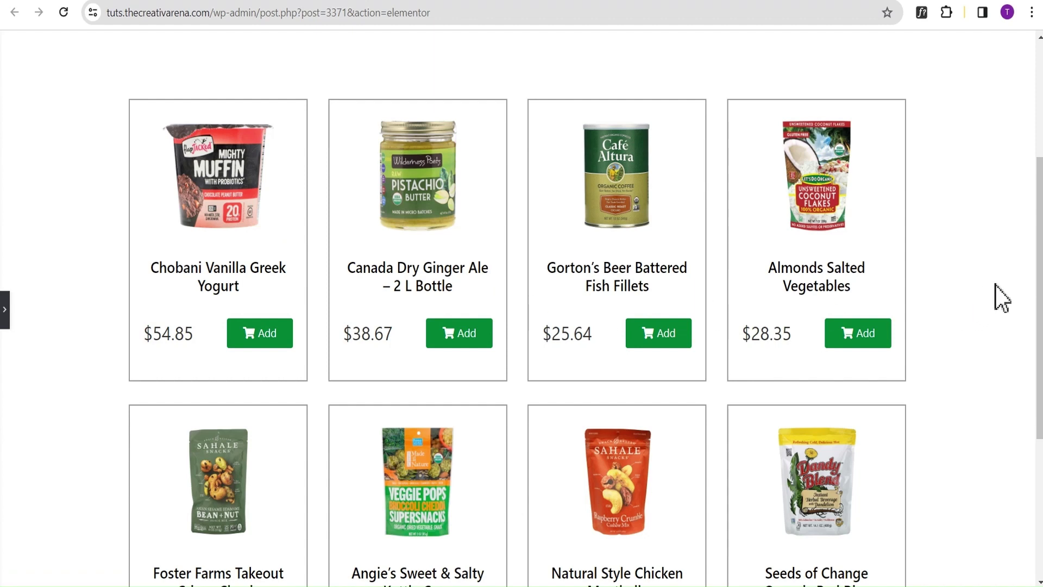
{"action": "scroll", "coordinate": [1010, 274], "scroll_direction": "up", "scroll_amount": 3}
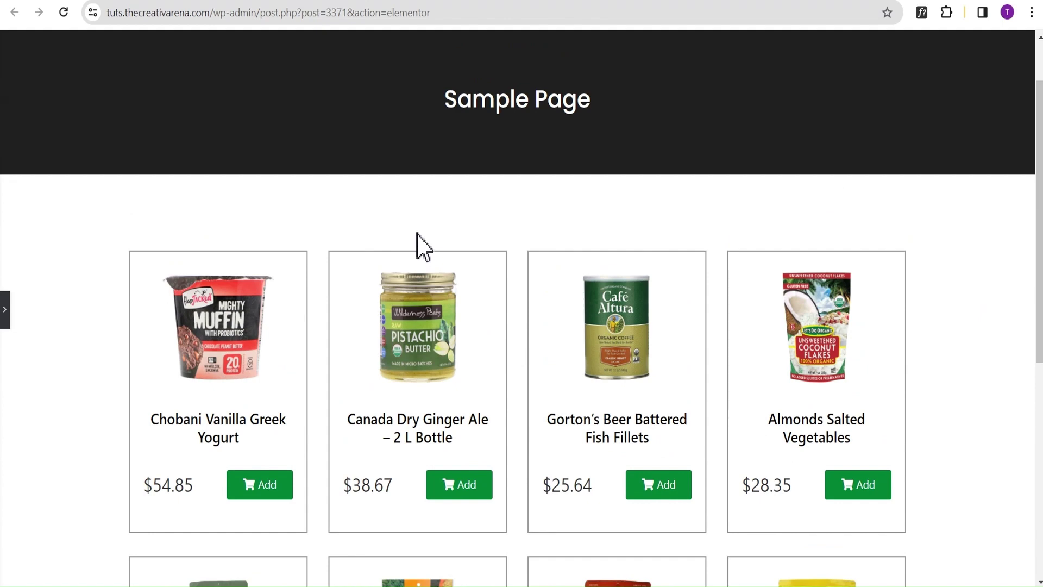
{"action": "left_click", "coordinate": [5, 315]}
{"action": "left_click", "coordinate": [80, 114]}
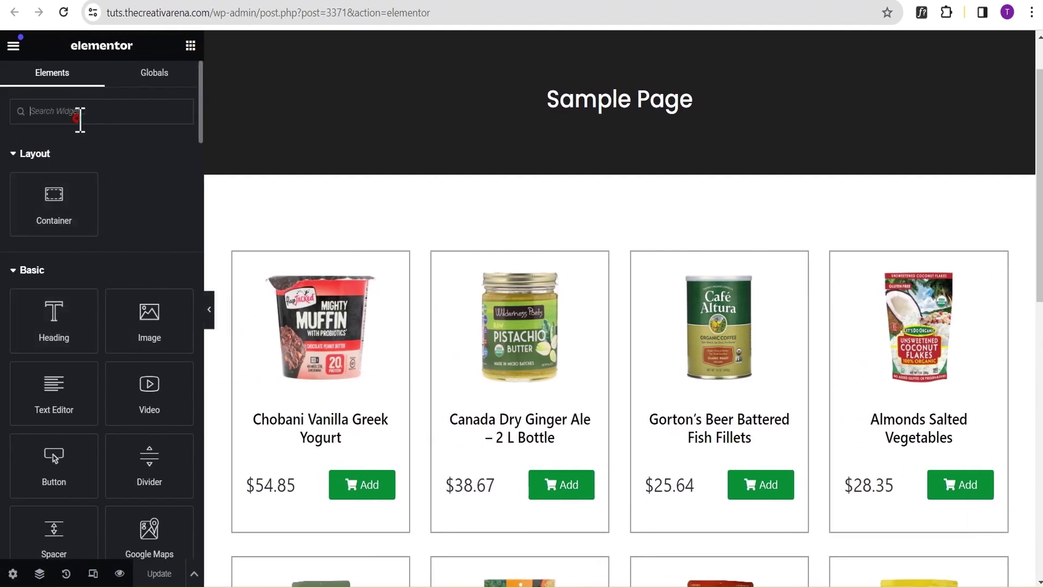
{"action": "type", "text": "searc"}
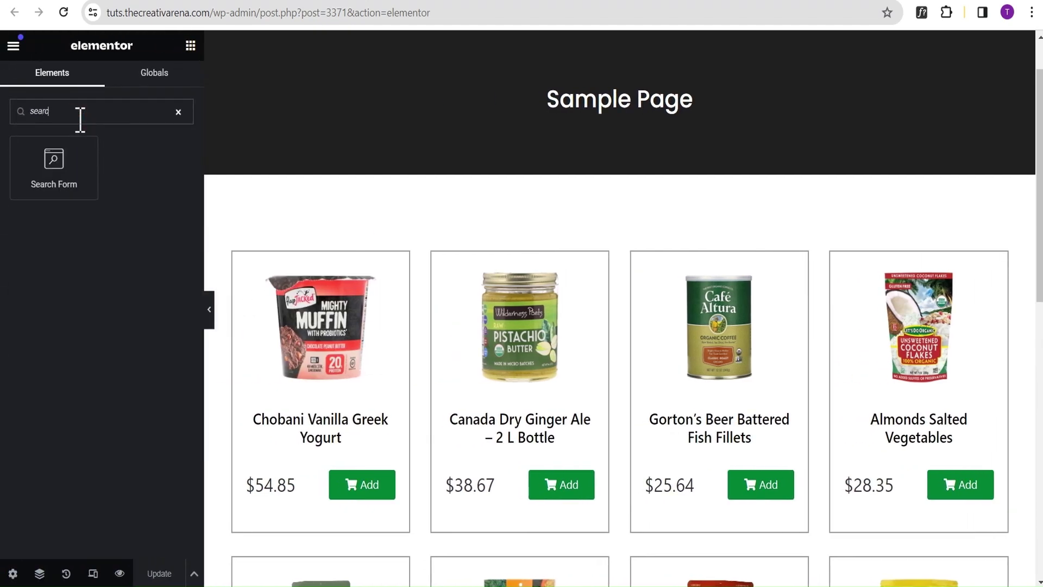
{"action": "left_click_drag", "start_coordinate": [51, 163], "coordinate": [486, 262]}
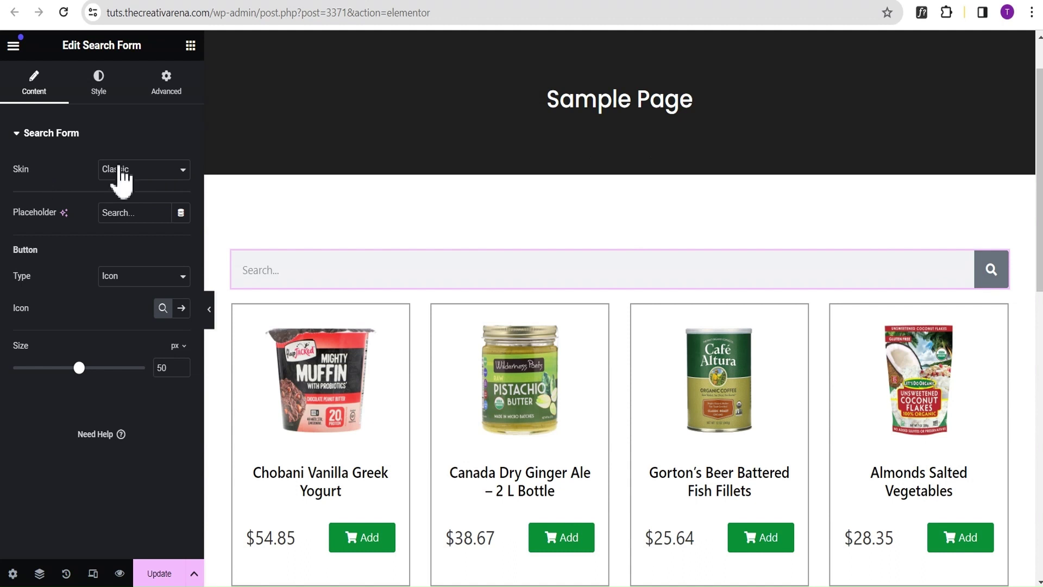
{"action": "left_click", "coordinate": [119, 166]}
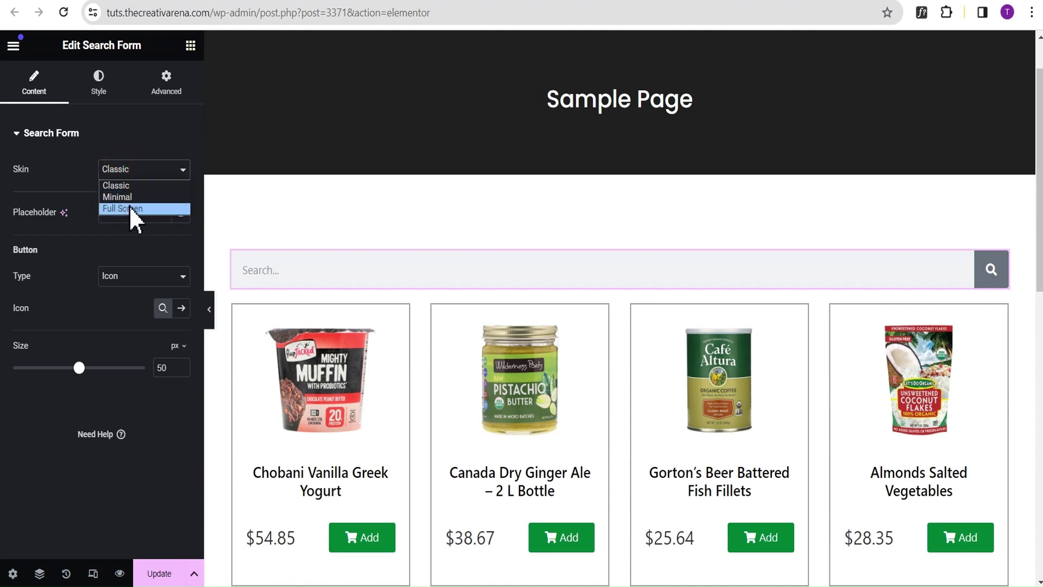
{"action": "left_click", "coordinate": [50, 173]}
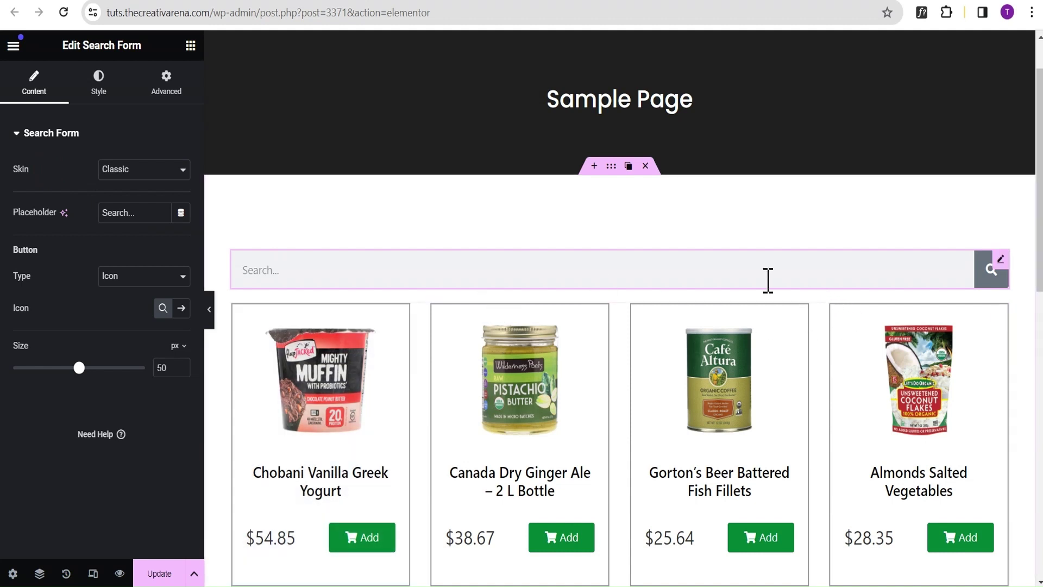
Update the page and preview it to check the search bar above the product grid
{"action": "left_click", "coordinate": [173, 569]}
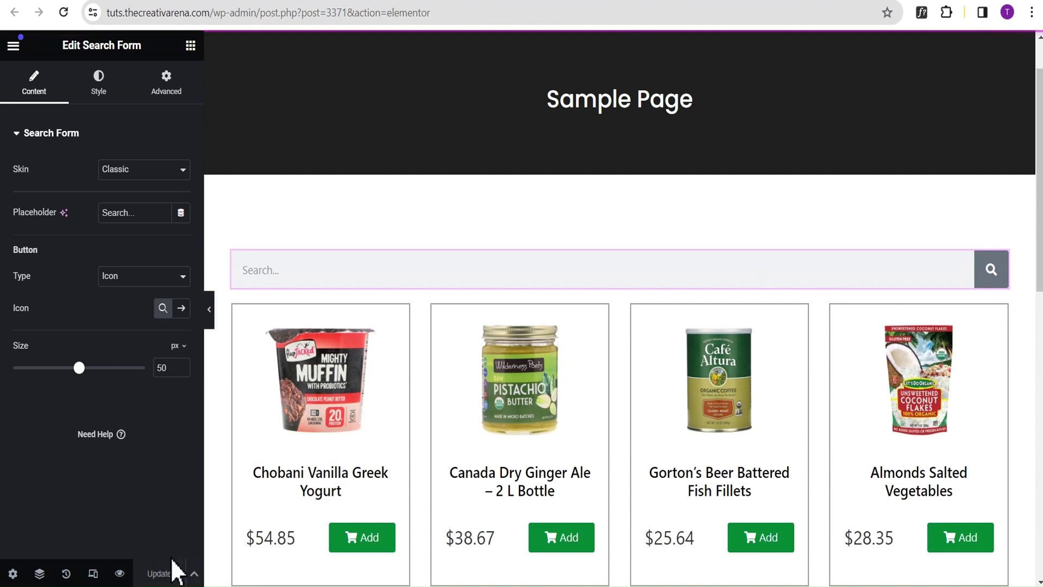
{"action": "left_click", "coordinate": [120, 574]}
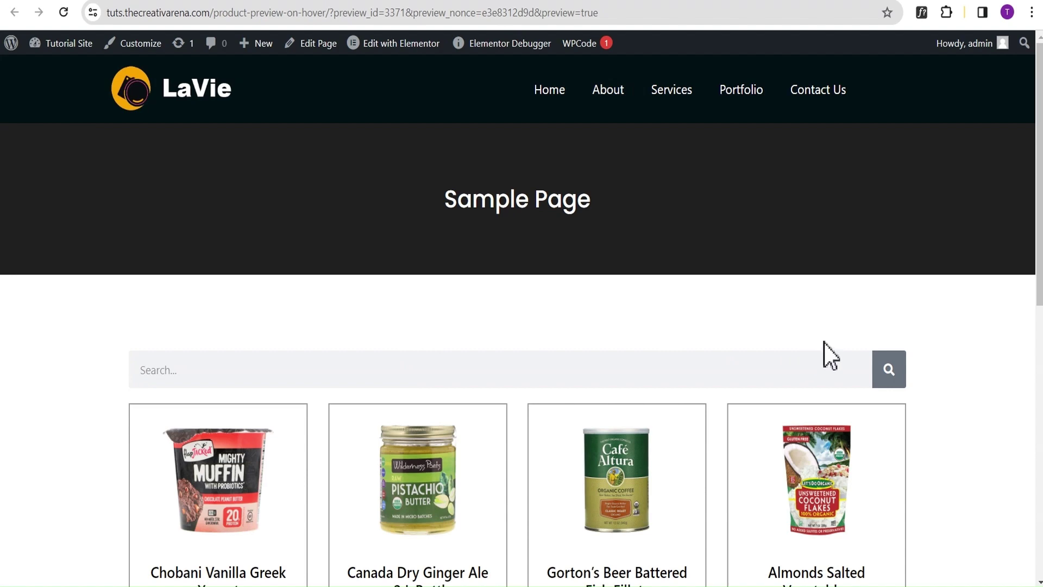
{"action": "scroll", "coordinate": [773, 326], "scroll_direction": "down", "scroll_amount": 7}
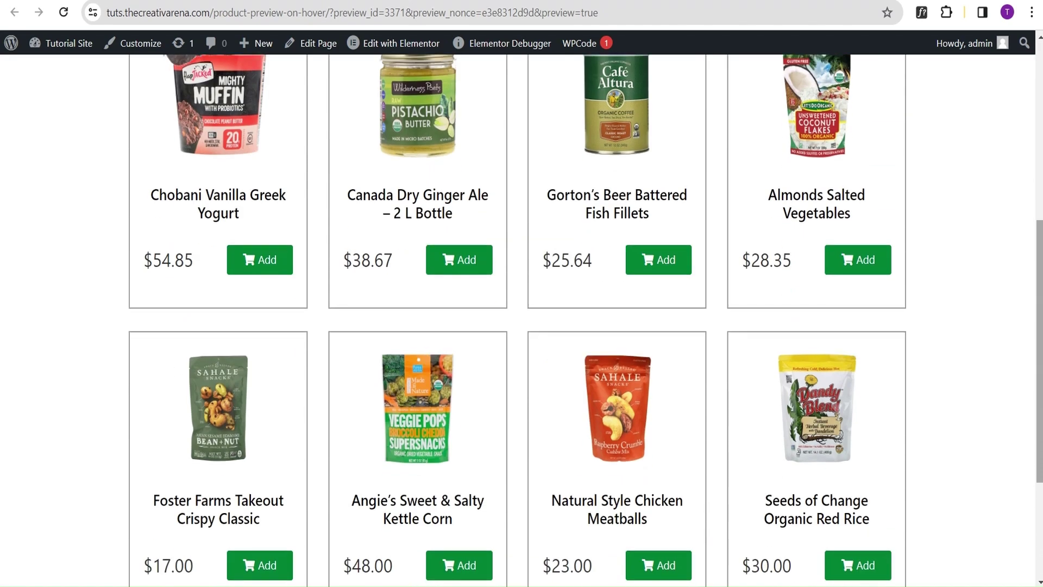
{"action": "scroll", "coordinate": [772, 326], "scroll_direction": "up", "scroll_amount": 6}
{"action": "scroll", "coordinate": [668, 314], "scroll_direction": "down", "scroll_amount": 1}
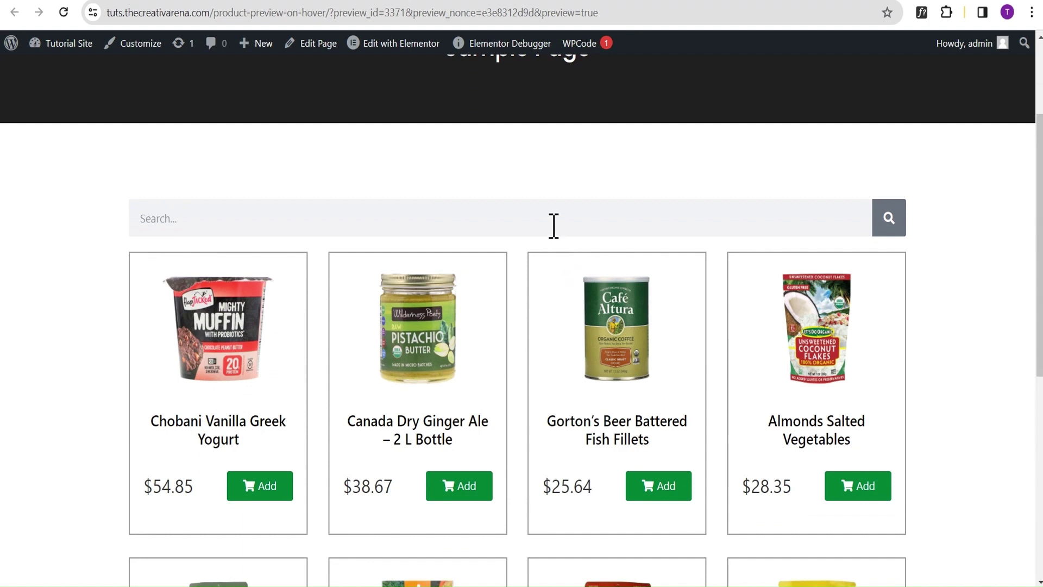
{"action": "scroll", "coordinate": [42, 63], "scroll_direction": "down", "scroll_amount": 1}
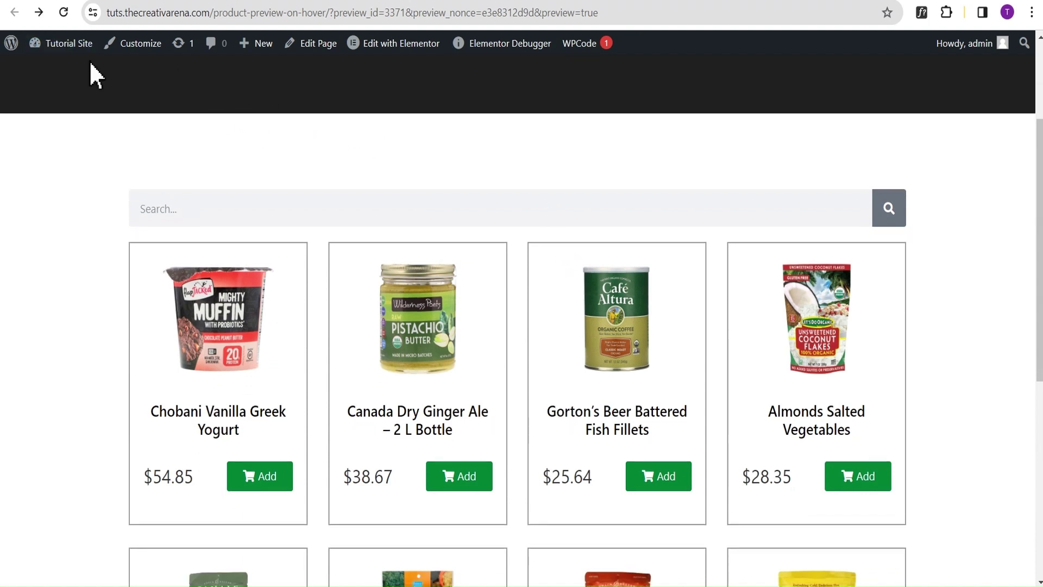
Open the list of all posts in the WordPress dashboard and copy "Modern" from the monochrome home post's title
{"action": "mouse_move", "coordinate": [65, 43]}
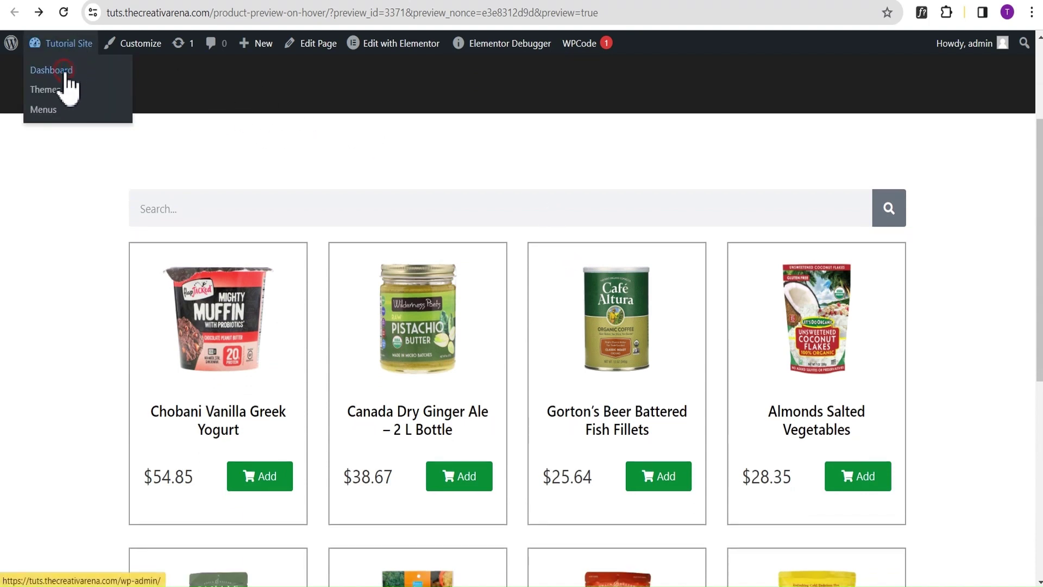
{"action": "left_click", "coordinate": [607, 2]}
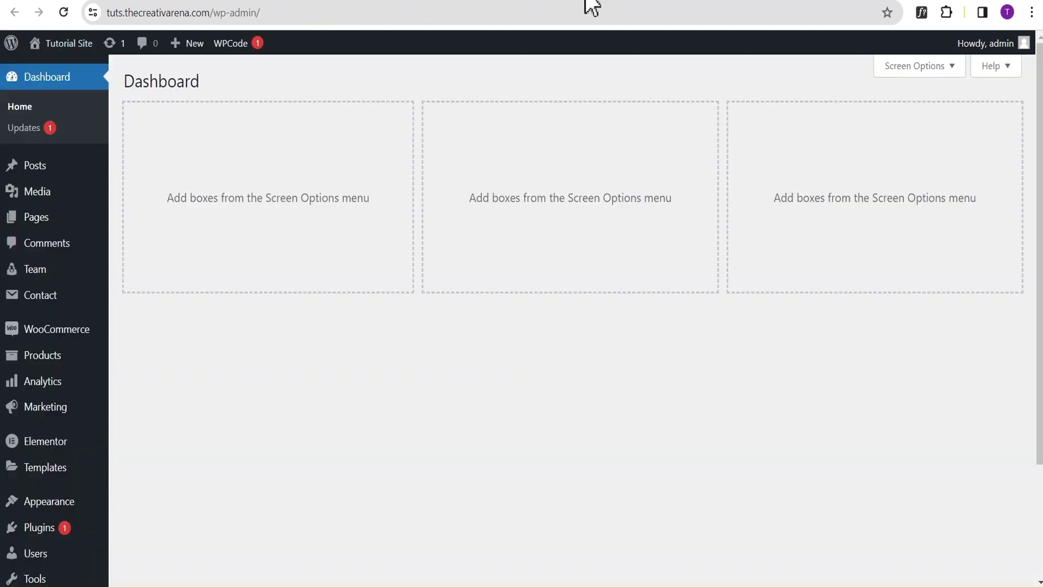
{"action": "mouse_move", "coordinate": [33, 168]}
{"action": "left_click", "coordinate": [142, 169]}
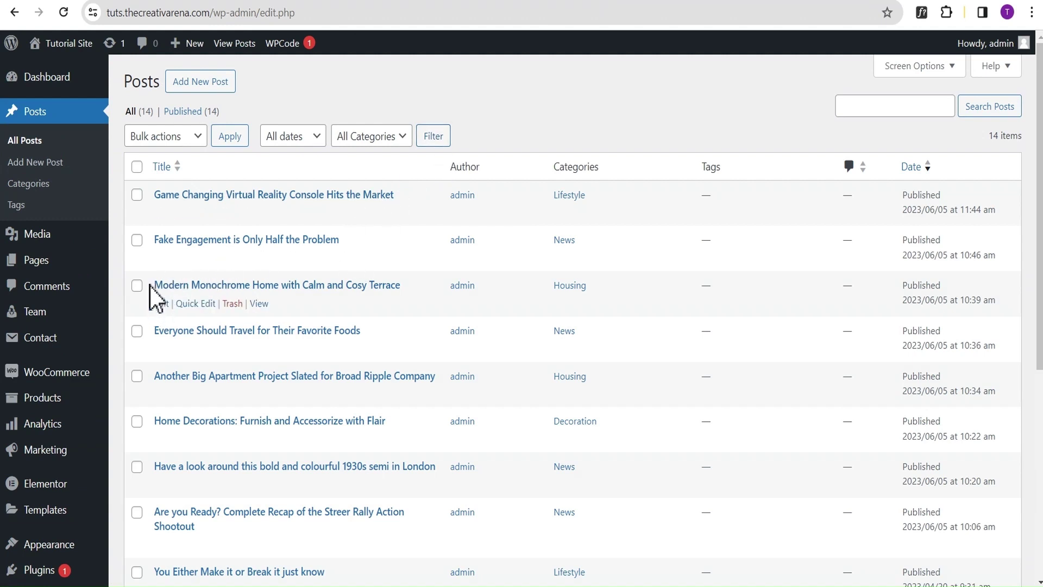
{"action": "left_click_drag", "start_coordinate": [154, 285], "coordinate": [195, 286]}
{"action": "key", "text": "ctrl+c"}
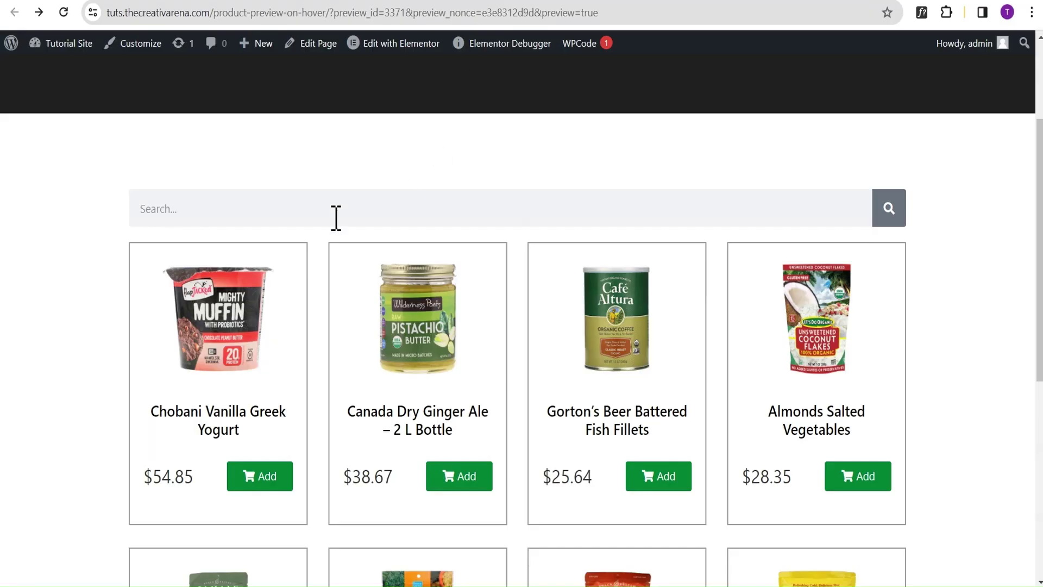
Search for "Modern" from the previewed product page and examine the results page
{"action": "left_click", "coordinate": [230, 216]}
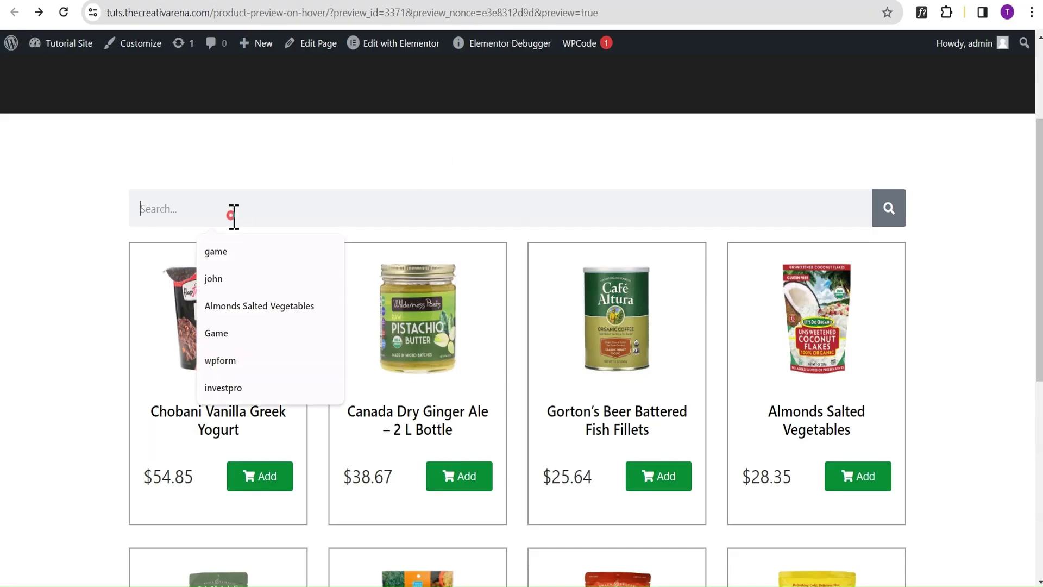
{"action": "key", "text": "ctrl+v"}
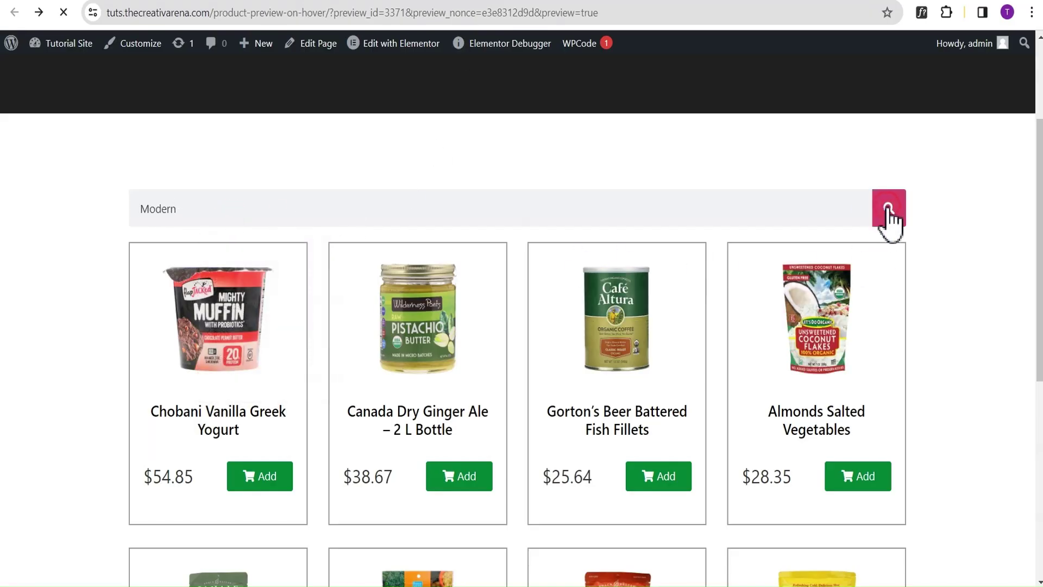
{"action": "left_click", "coordinate": [889, 217]}
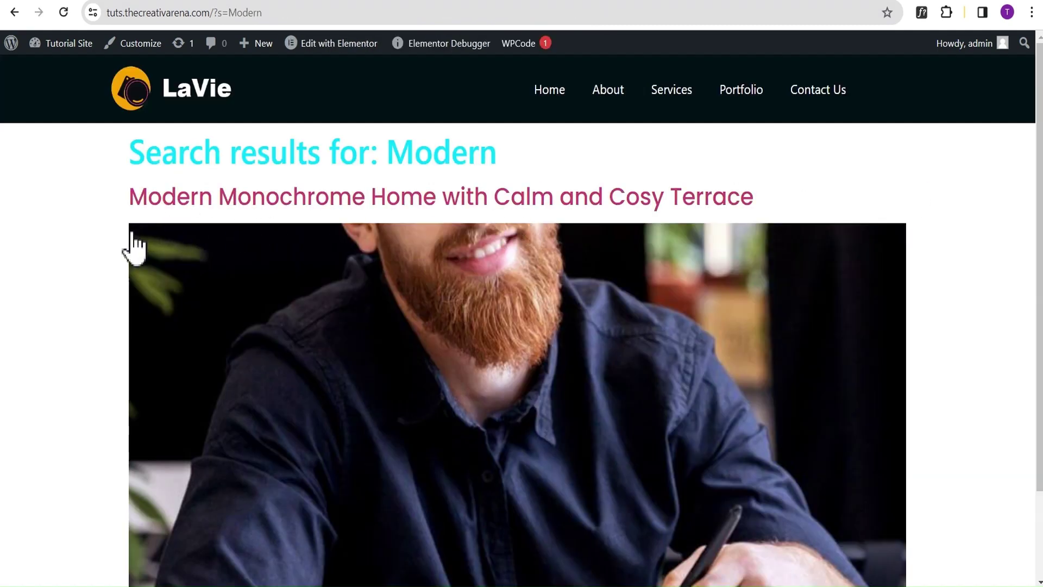
{"action": "scroll", "coordinate": [163, 260], "scroll_direction": "down", "scroll_amount": 3}
{"action": "scroll", "coordinate": [283, 344], "scroll_direction": "up", "scroll_amount": 3}
{"action": "scroll", "coordinate": [670, 364], "scroll_direction": "down", "scroll_amount": 2}
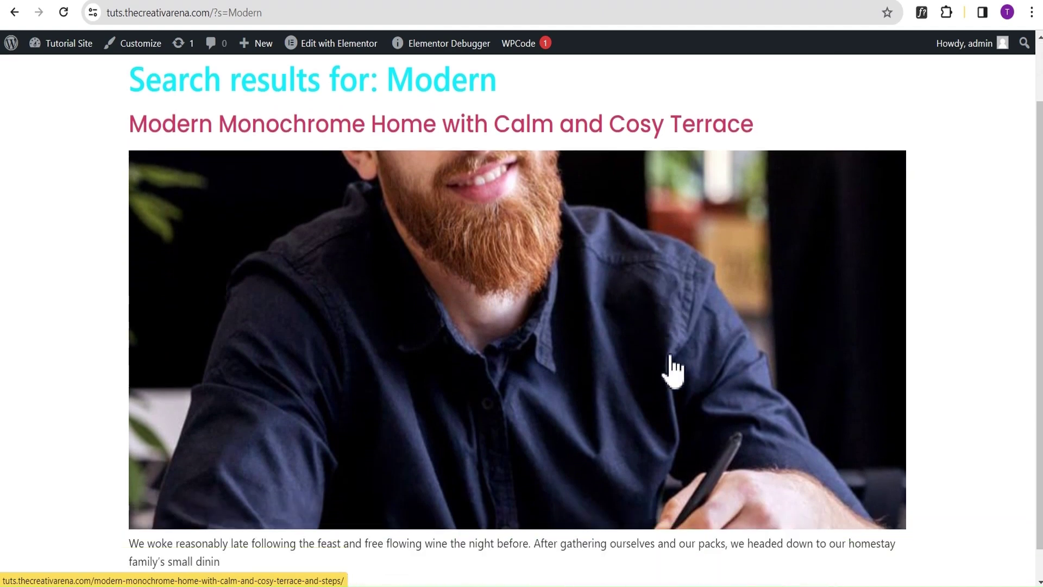
{"action": "scroll", "coordinate": [706, 342], "scroll_direction": "up", "scroll_amount": 2}
{"action": "scroll", "coordinate": [689, 342], "scroll_direction": "up", "scroll_amount": 1}
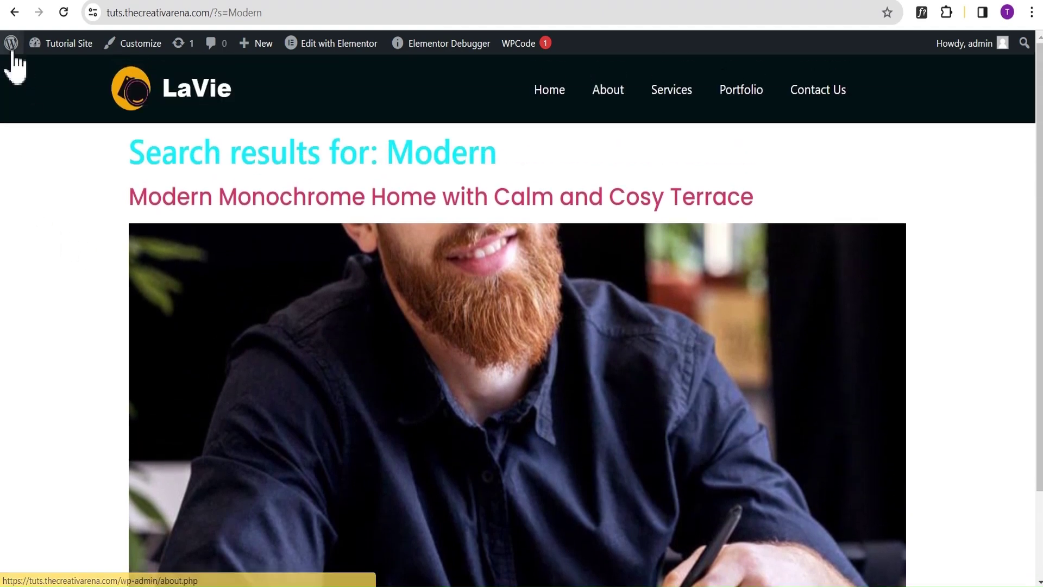
Return to the previewed product page, search for the copied product name "Almonds Salted Vegetables" and examine the results page
{"action": "left_click", "coordinate": [14, 12]}
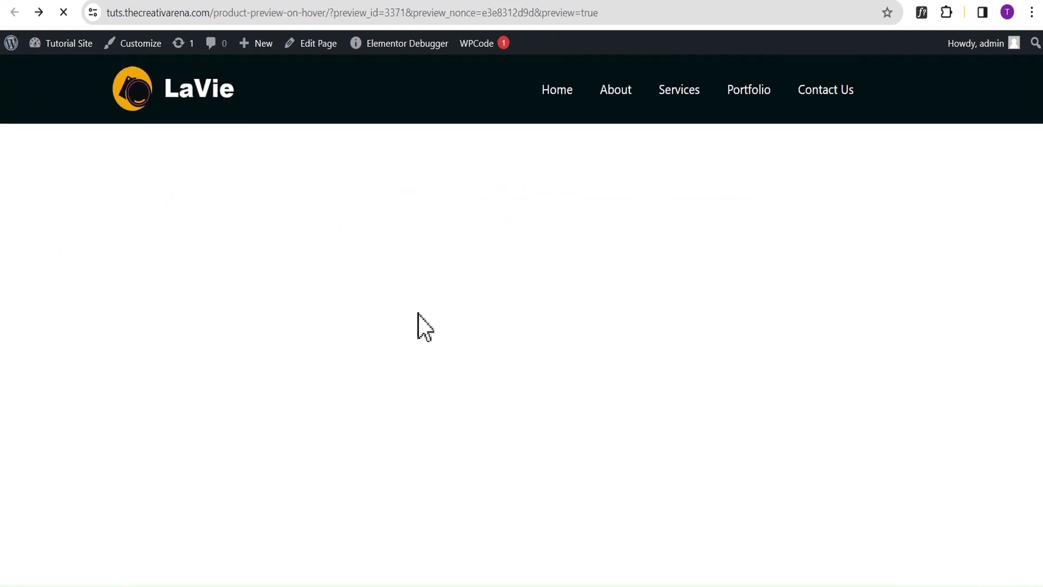
{"action": "left_click_drag", "start_coordinate": [855, 431], "coordinate": [770, 412]}
{"action": "key", "text": "ctrl+c"}
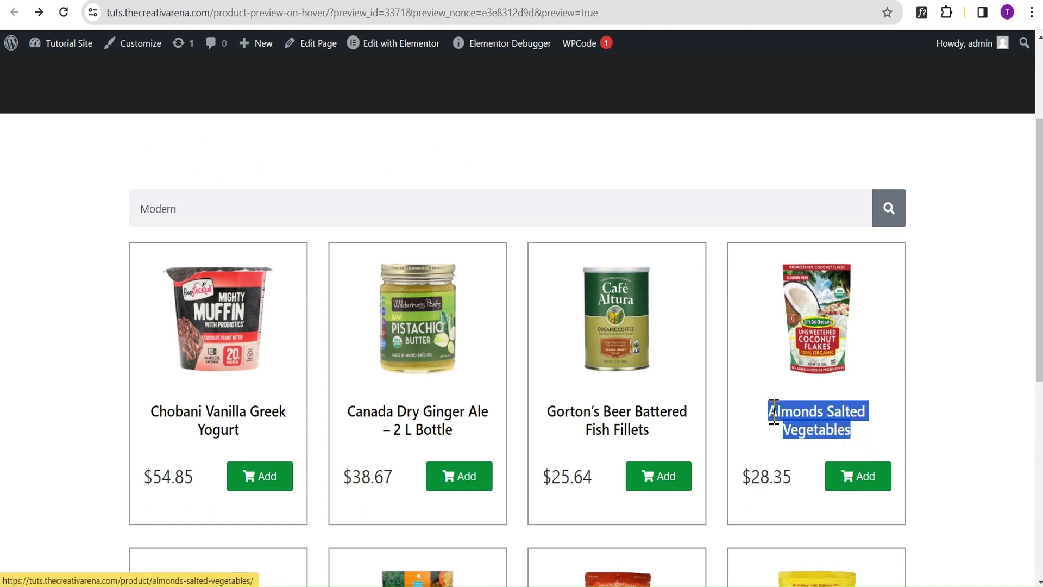
{"action": "double_click", "coordinate": [162, 205]}
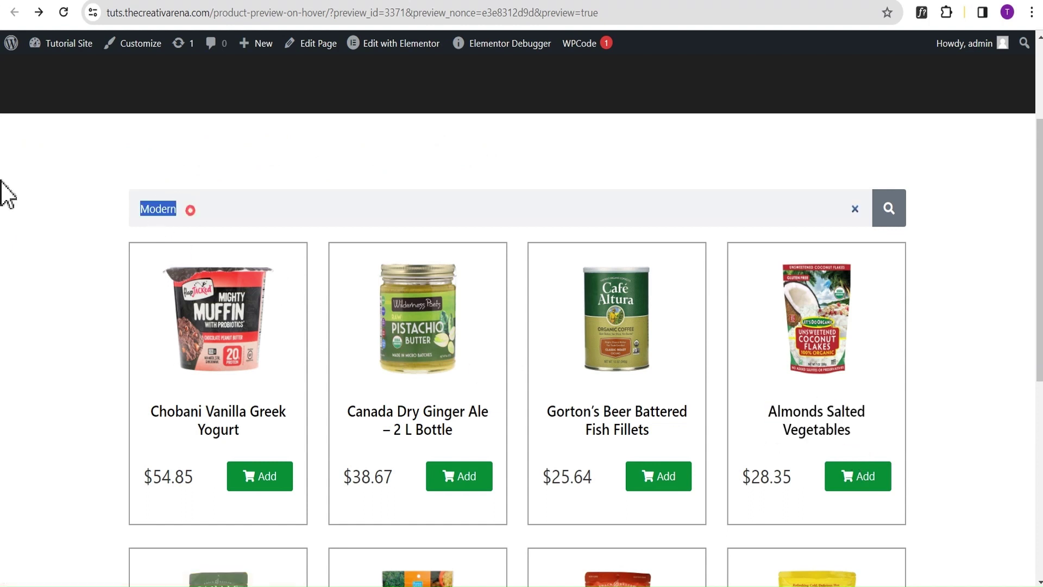
{"action": "key", "text": "ctrl+v"}
{"action": "left_click", "coordinate": [889, 211]}
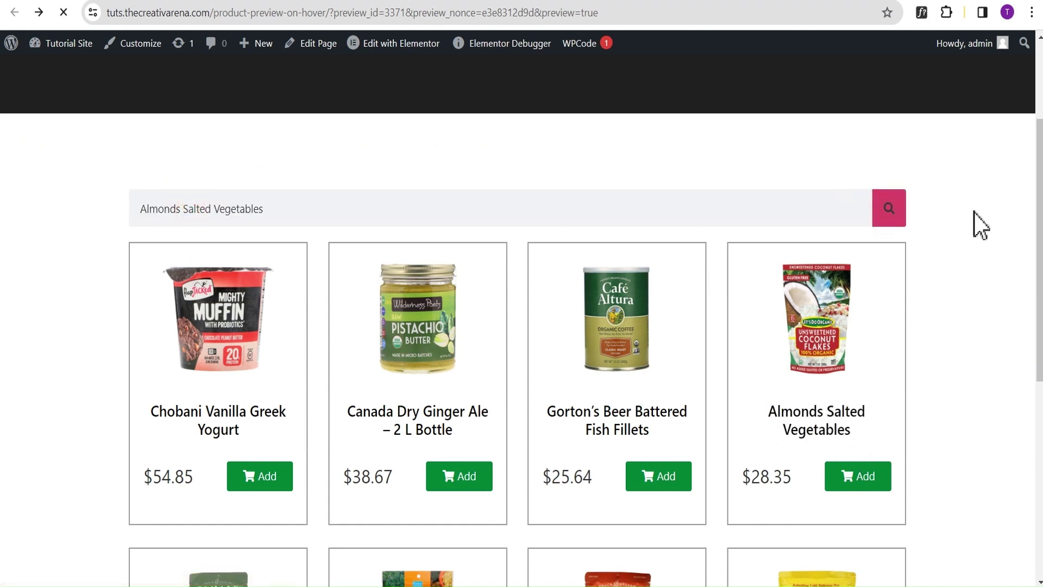
{"action": "scroll", "coordinate": [815, 282], "scroll_direction": "down", "scroll_amount": 2}
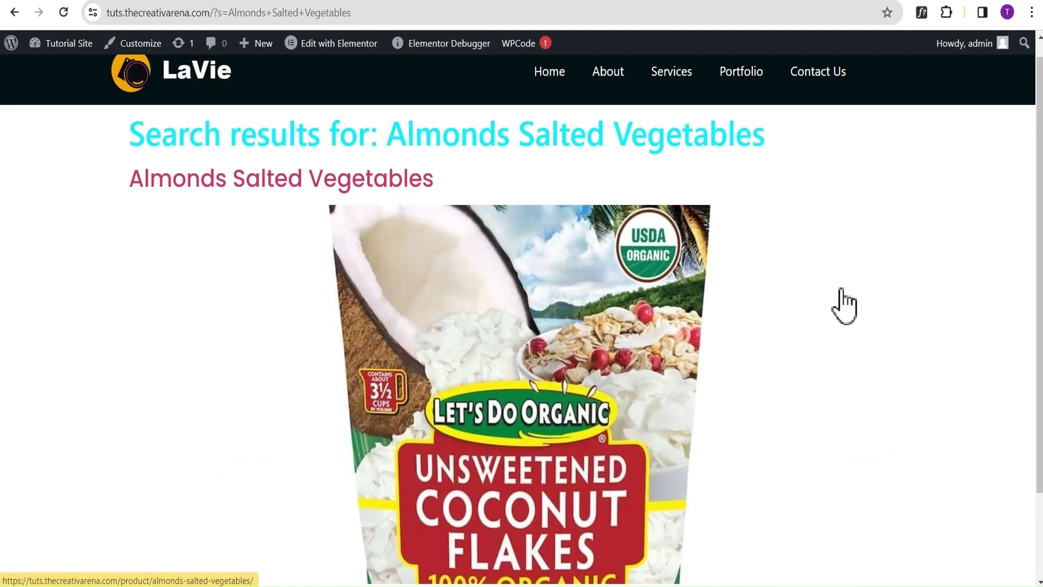
{"action": "scroll", "coordinate": [948, 423], "scroll_direction": "up", "scroll_amount": 2}
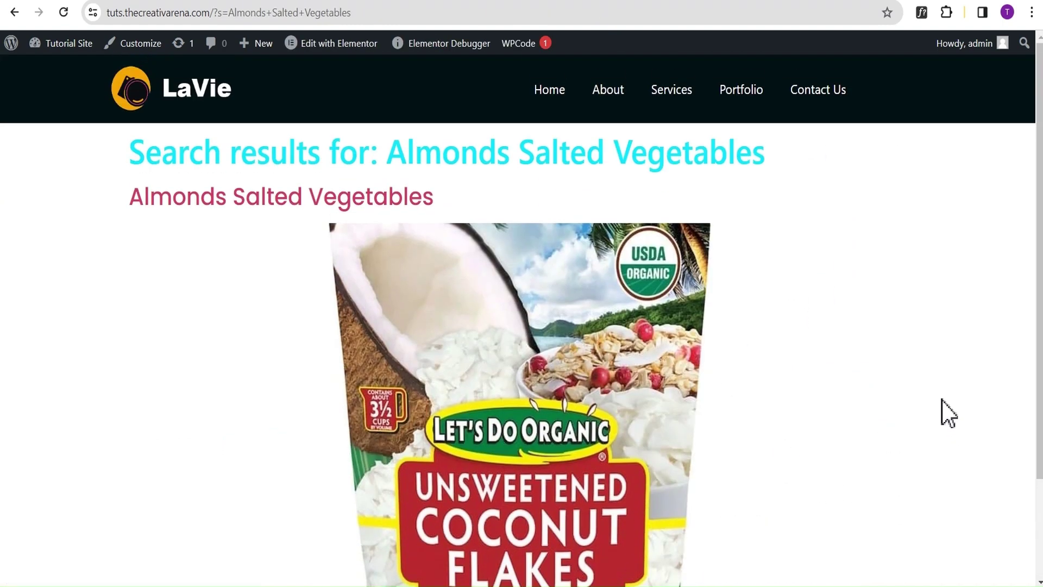
{"action": "left_click", "coordinate": [13, 12]}
{"action": "key", "text": "alt+Left"}
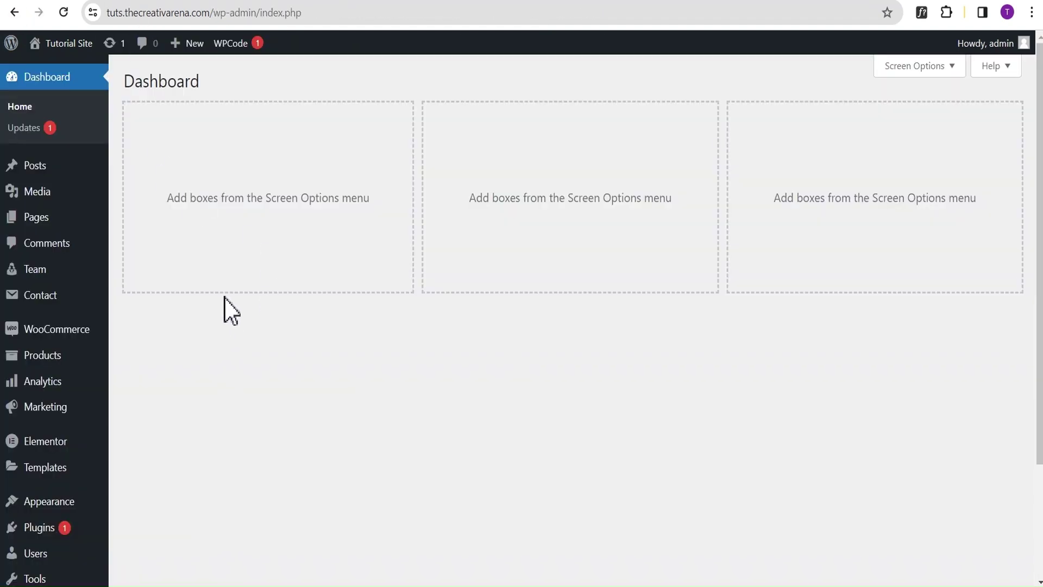
Create a new Search Results template in the Elementor Theme Builder and dismiss the block library to start from a blank canvas
{"action": "scroll", "coordinate": [209, 326], "scroll_direction": "down", "scroll_amount": 1}
{"action": "mouse_move", "coordinate": [46, 406]}
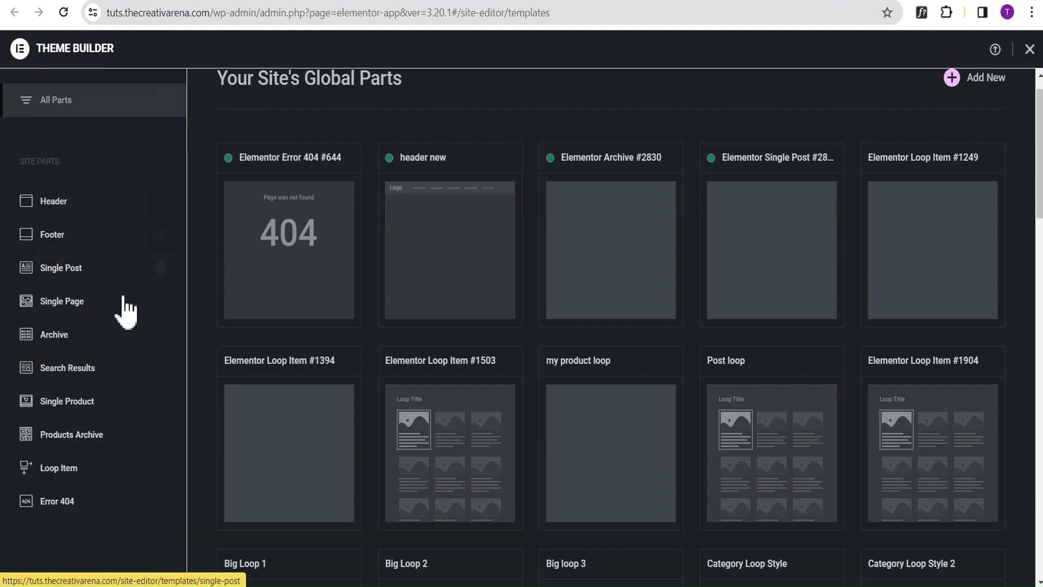
{"action": "left_click", "coordinate": [64, 369]}
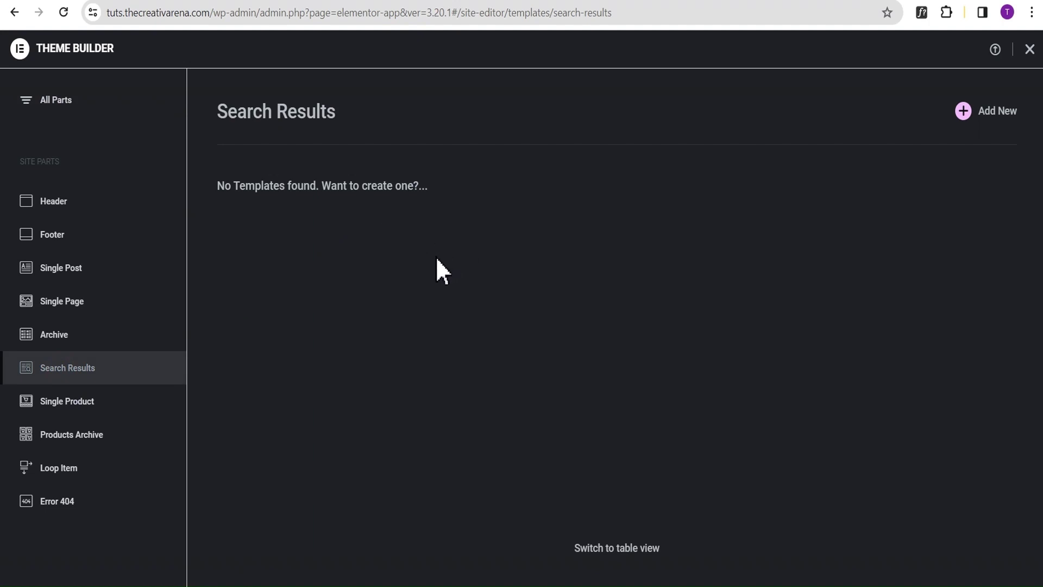
{"action": "left_click", "coordinate": [994, 111]}
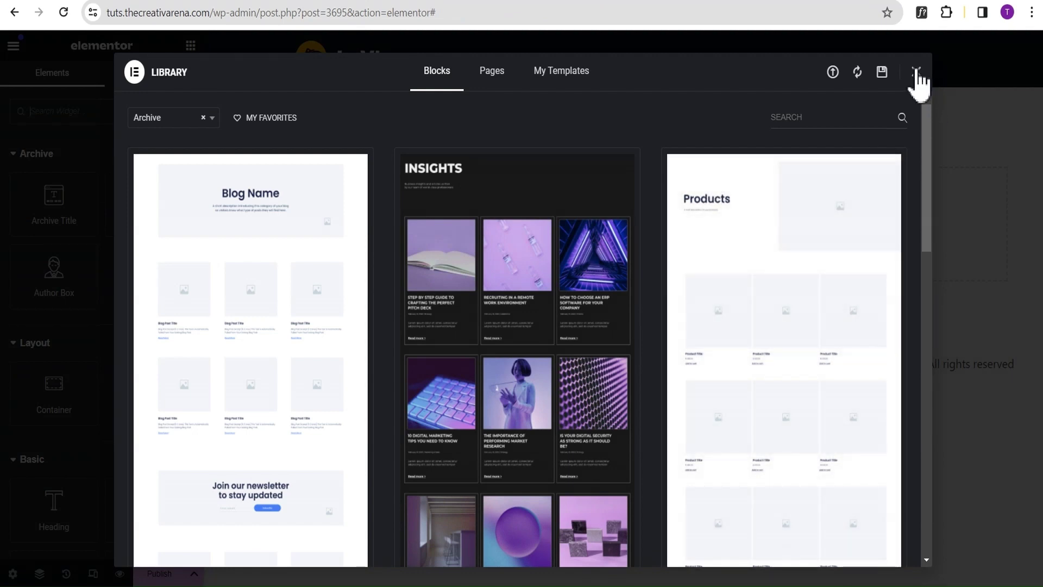
{"action": "left_click", "coordinate": [918, 72]}
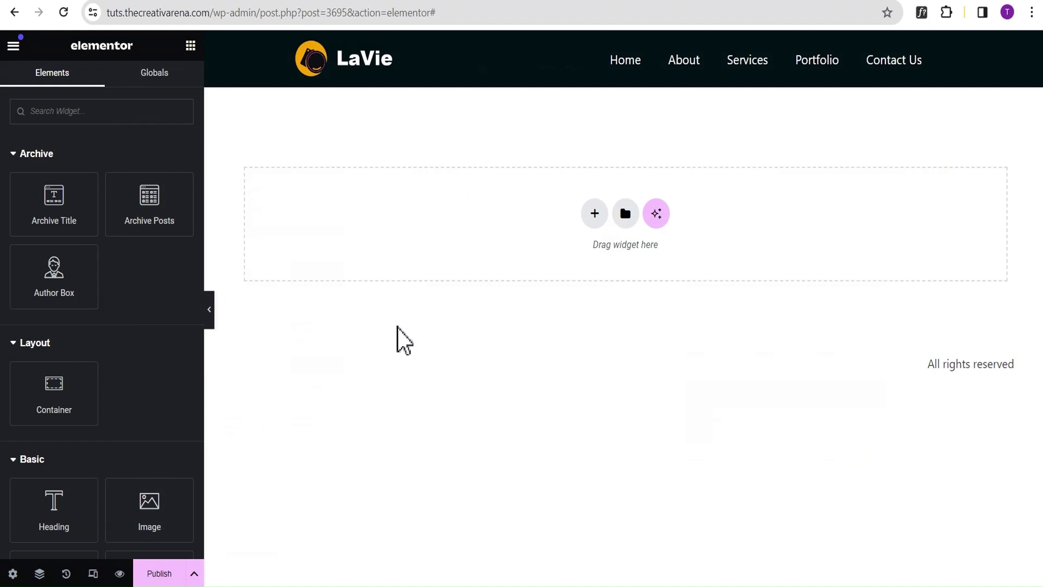
Add a single-column container and set its padding to 100 px top and bottom, 20 px right and left
{"action": "left_click", "coordinate": [595, 213]}
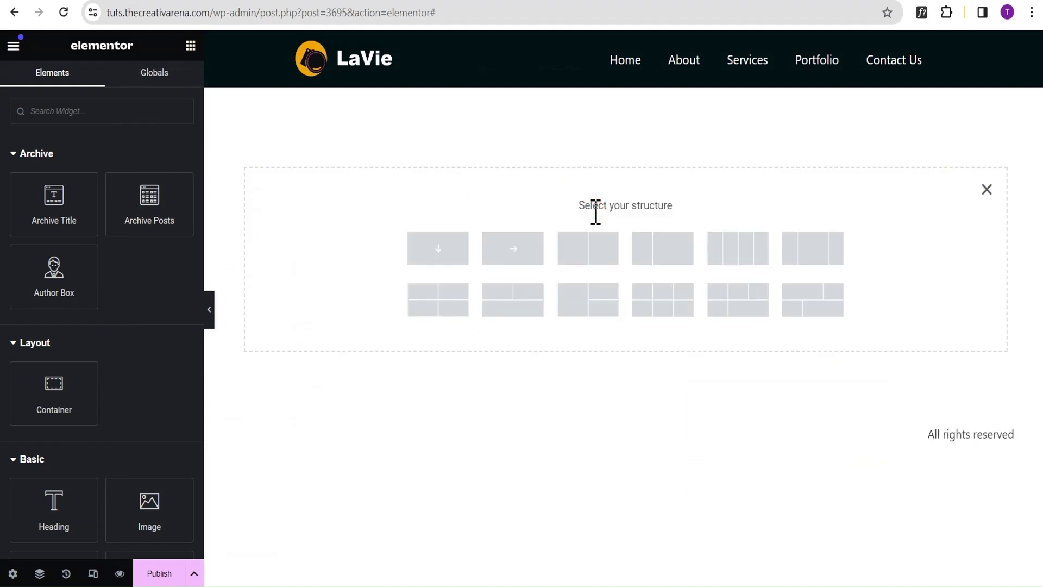
{"action": "left_click", "coordinate": [434, 253]}
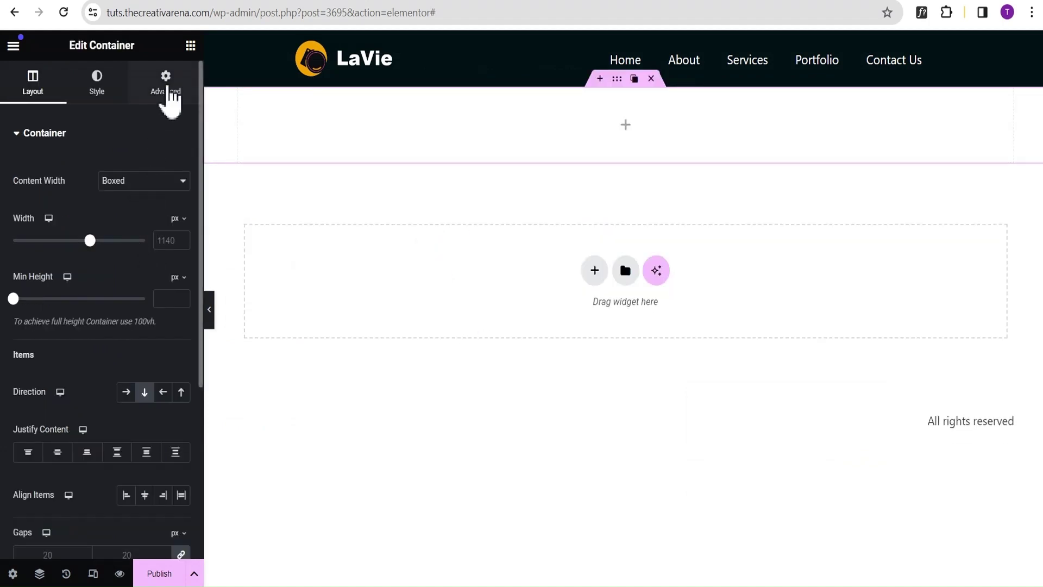
{"action": "left_click", "coordinate": [167, 87]}
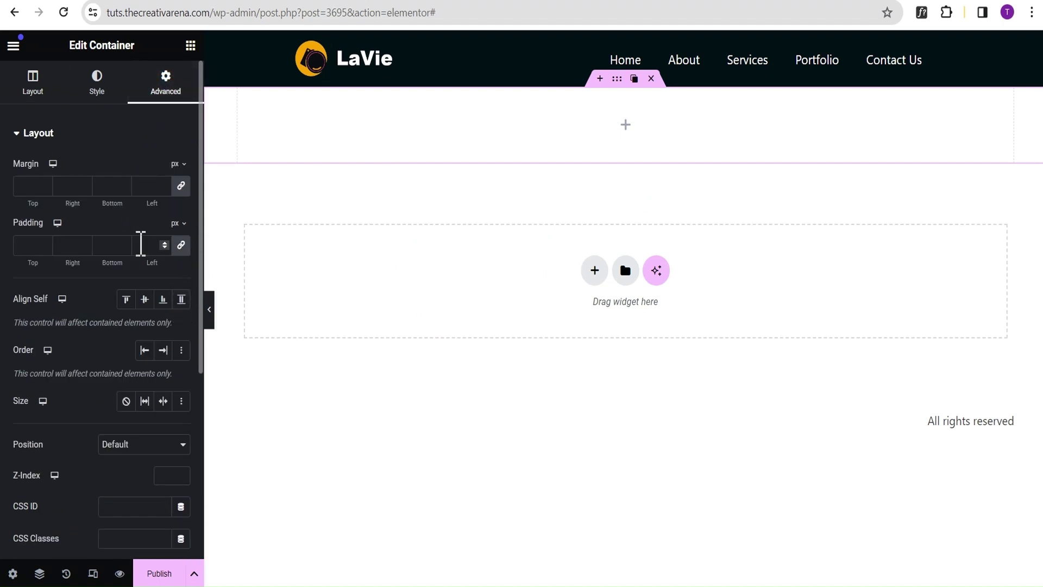
{"action": "left_click", "coordinate": [41, 243]}
{"action": "type", "text": "100"}
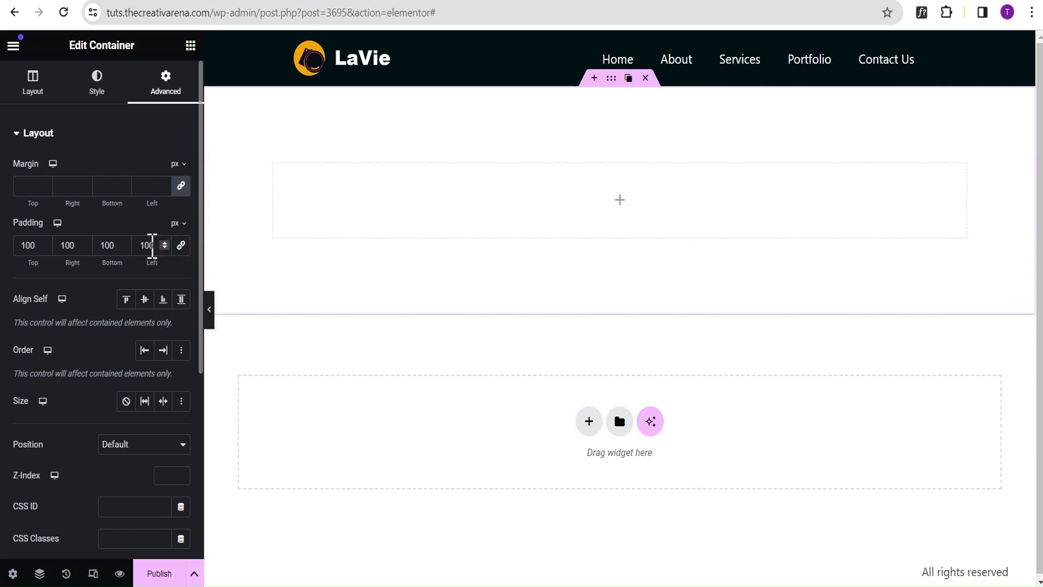
{"action": "double_click", "coordinate": [148, 245]}
{"action": "type", "text": "20"}
{"action": "double_click", "coordinate": [69, 244]}
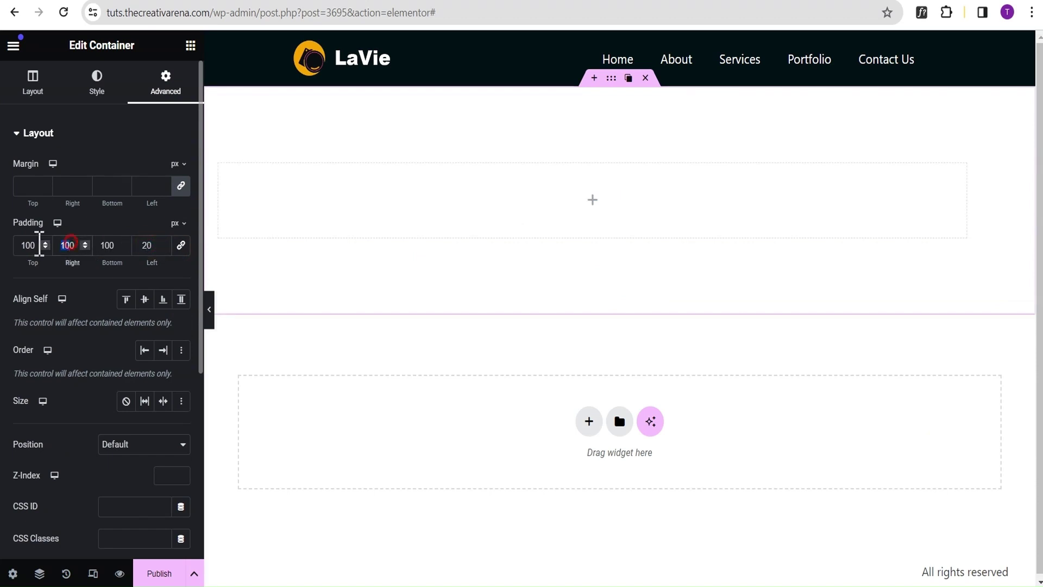
{"action": "type", "text": "20"}
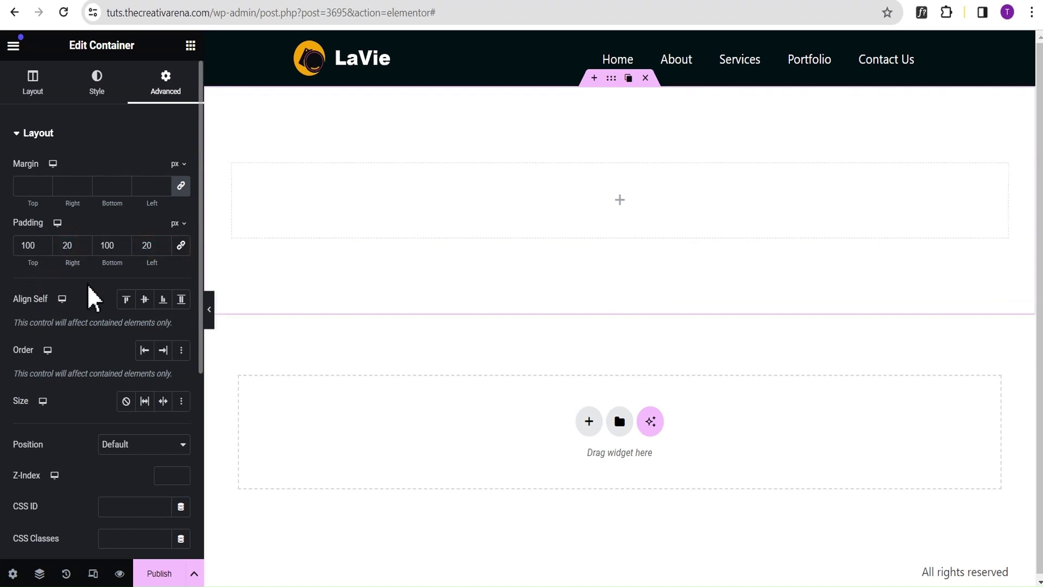
{"action": "left_click", "coordinate": [191, 46]}
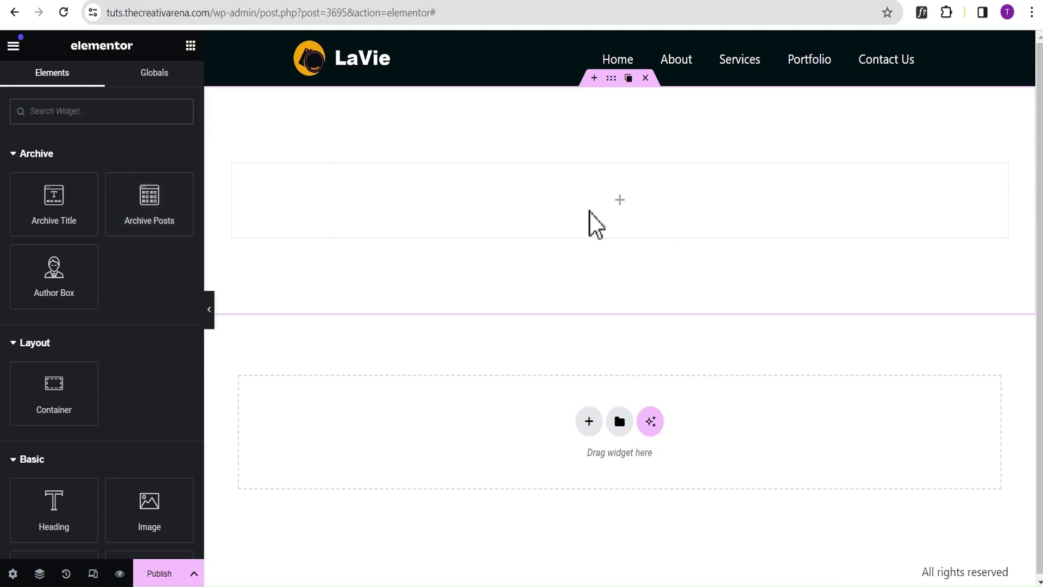
{"action": "left_click", "coordinate": [76, 112]}
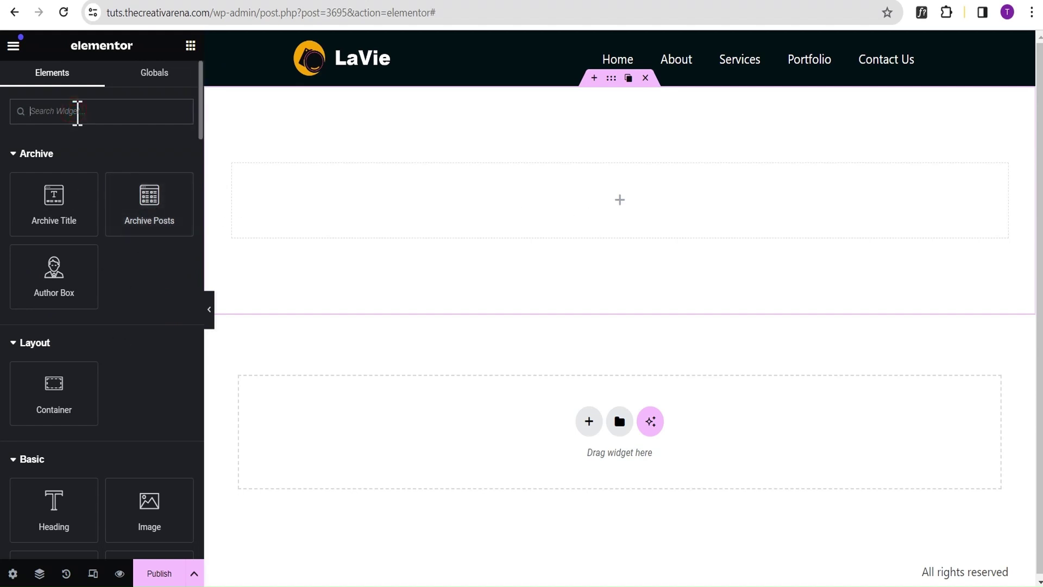
{"action": "type", "text": "prod"}
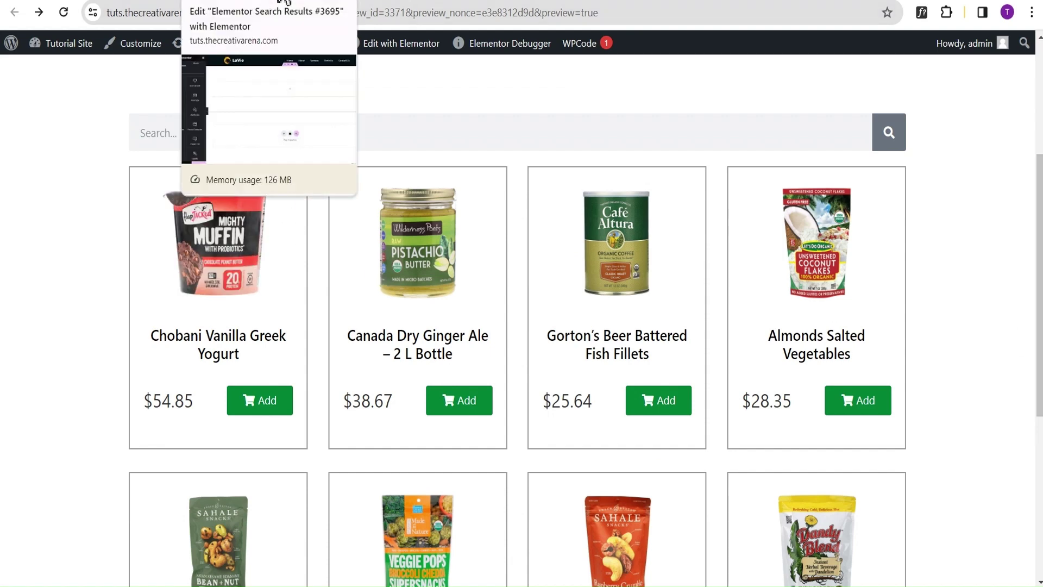
{"action": "left_click", "coordinate": [285, 2]}
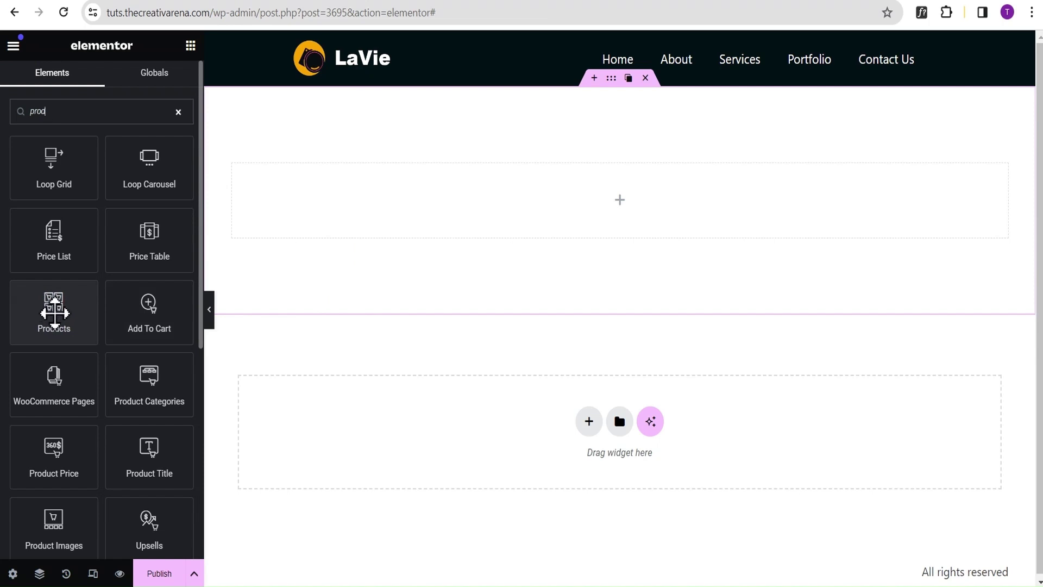
{"action": "left_click", "coordinate": [178, 112]}
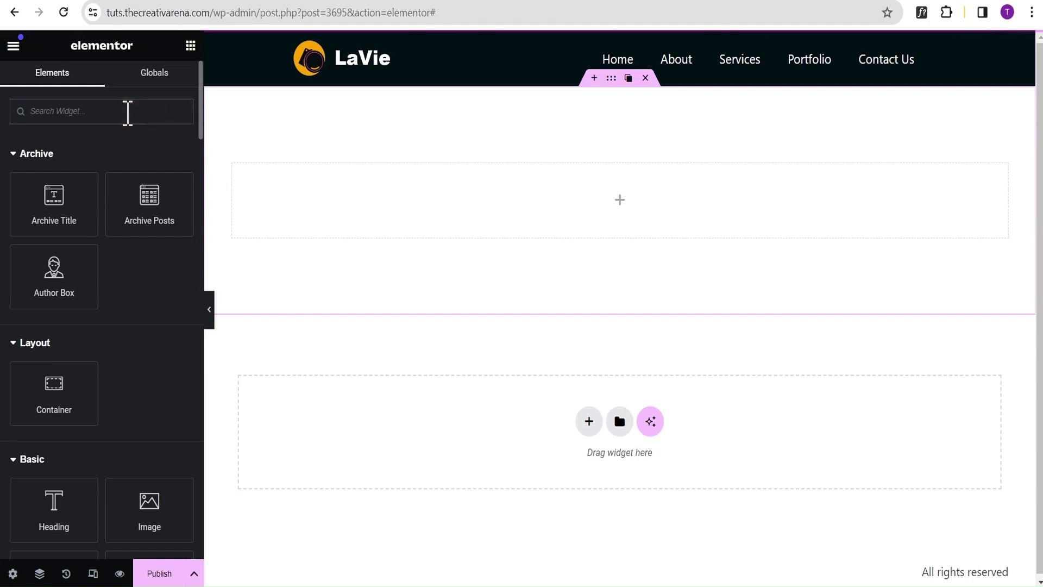
Find the Loop Grid widget with the search term "loop" and place it inside the padded container
{"action": "left_click", "coordinate": [127, 112]}
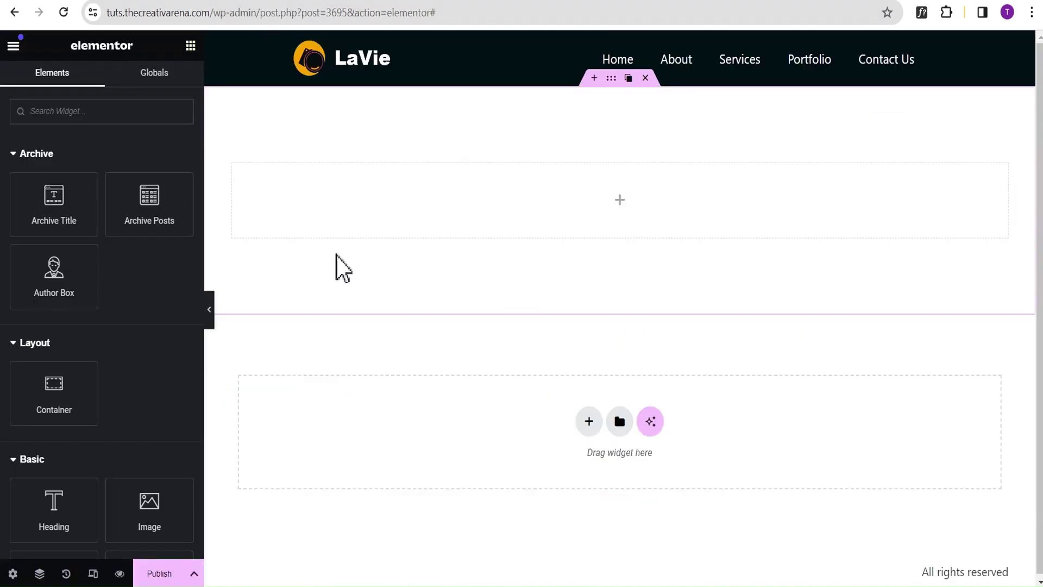
{"action": "type", "text": "loop"}
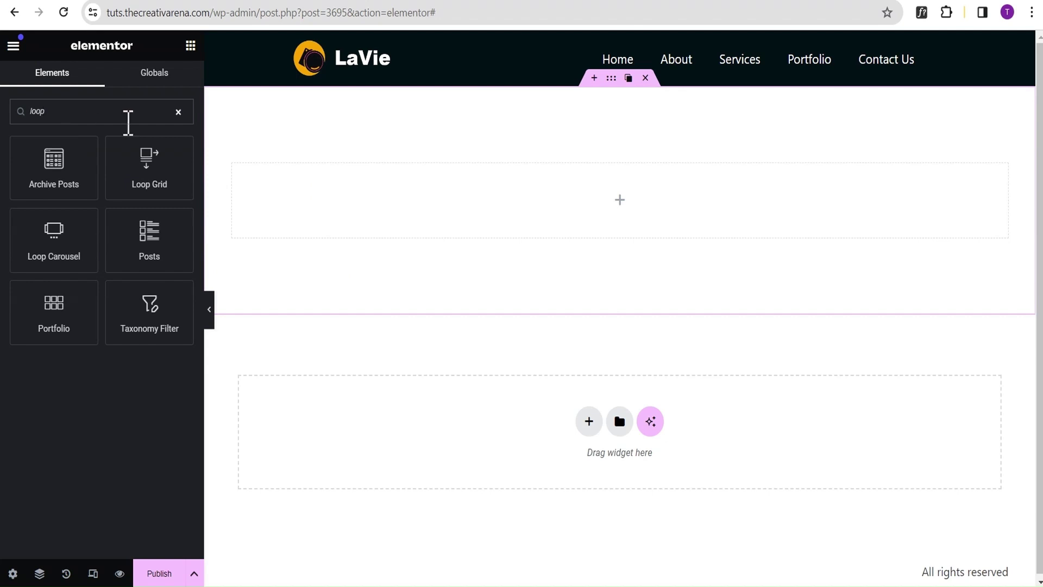
{"action": "left_click_drag", "start_coordinate": [142, 163], "coordinate": [551, 231]}
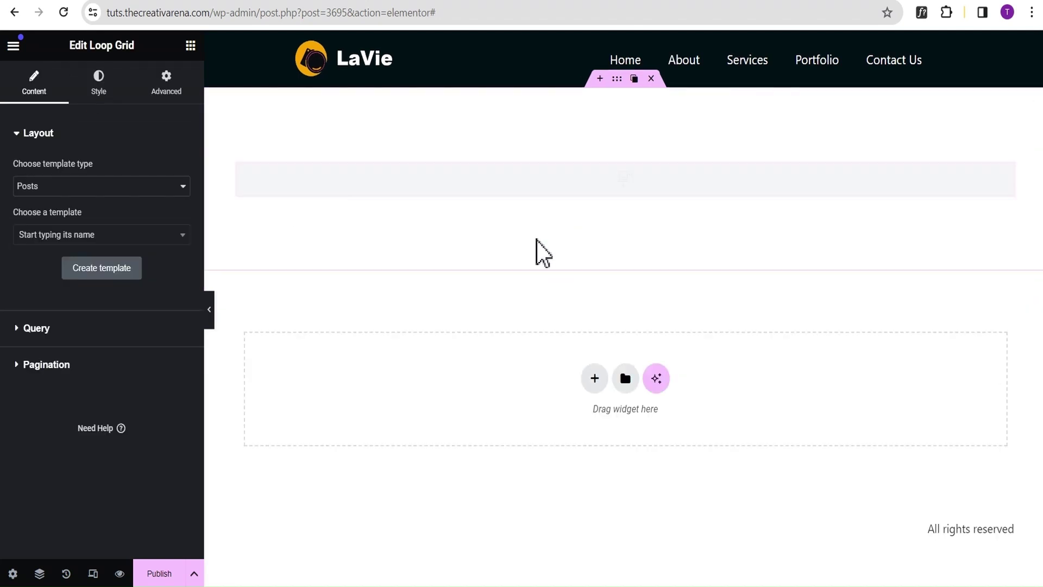
Set the Loop Grid's template type to Products and assign it the existing "hover products" template
{"action": "left_click", "coordinate": [46, 187]}
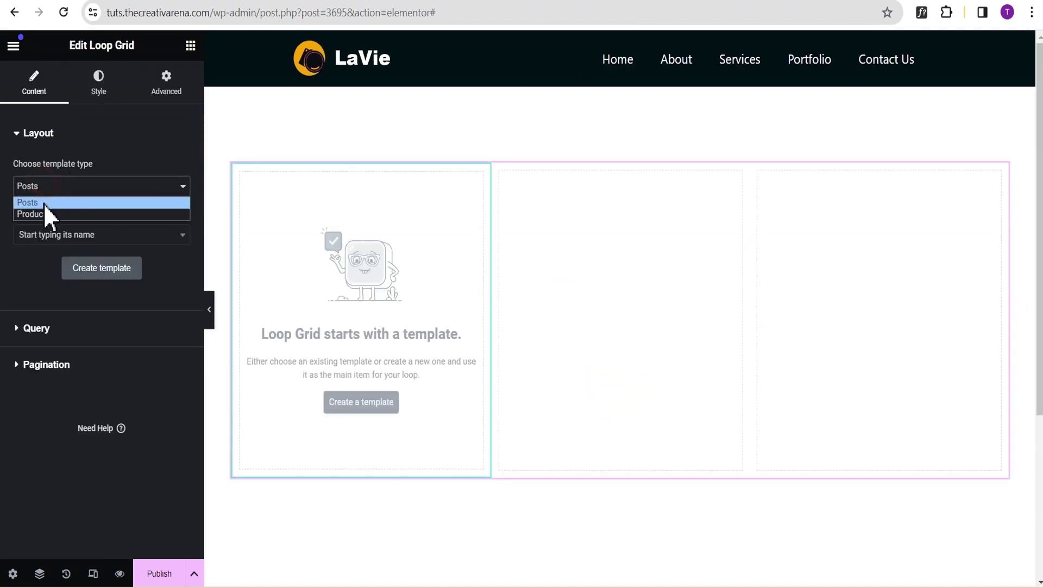
{"action": "left_click", "coordinate": [39, 212]}
{"action": "left_click", "coordinate": [32, 229]}
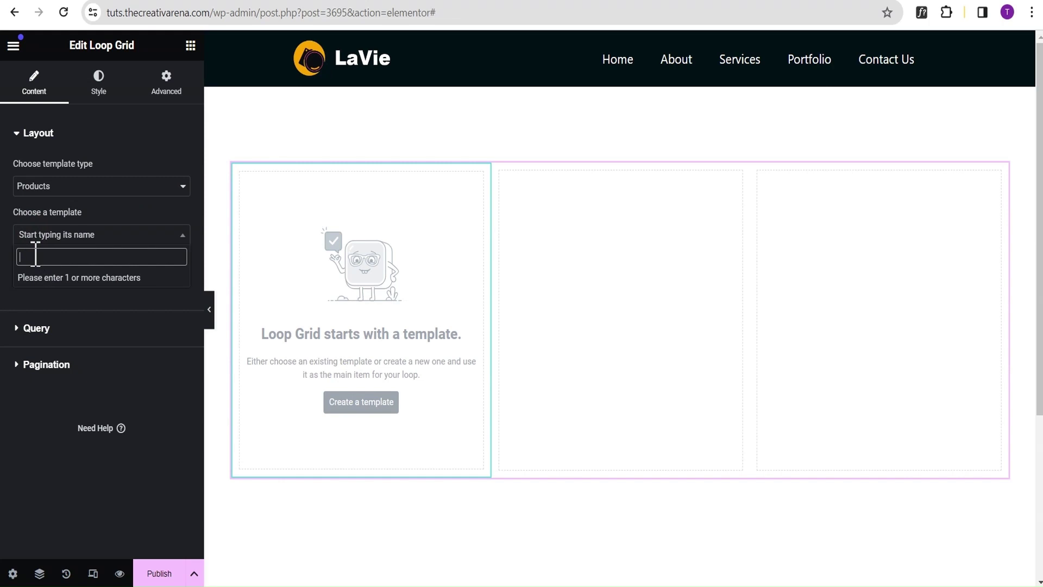
{"action": "type", "text": "hover"}
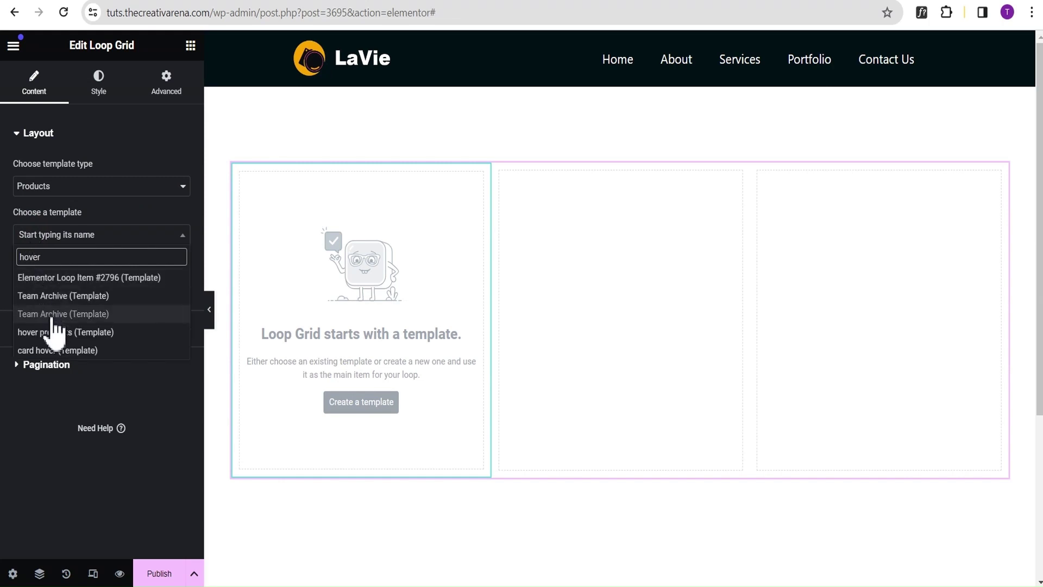
{"action": "left_click", "coordinate": [51, 331]}
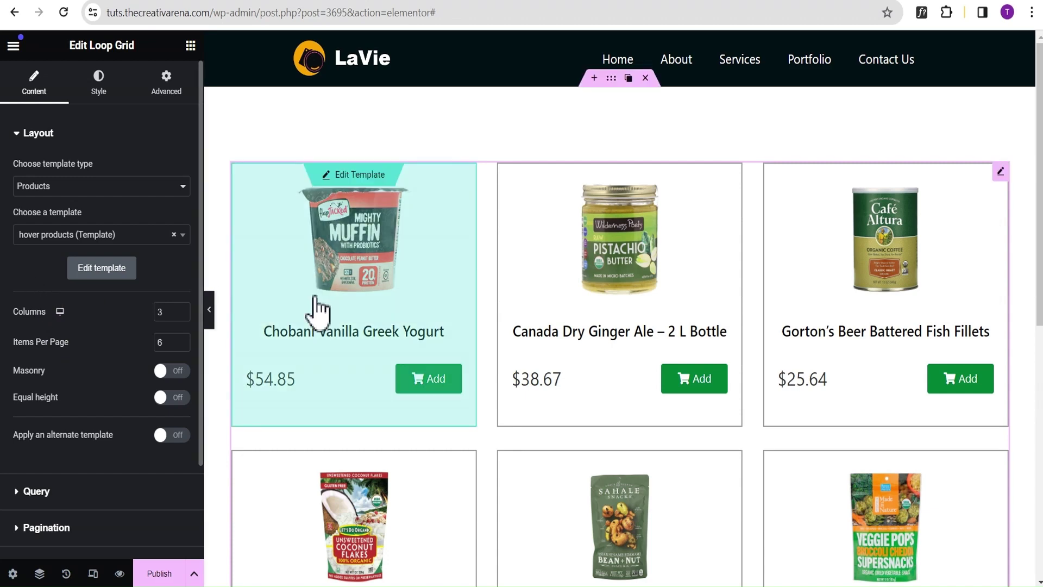
Set the Loop Grid to 4 columns and 8 items per page
{"action": "scroll", "coordinate": [429, 302], "scroll_direction": "down", "scroll_amount": 1}
{"action": "scroll", "coordinate": [429, 298], "scroll_direction": "down", "scroll_amount": 1}
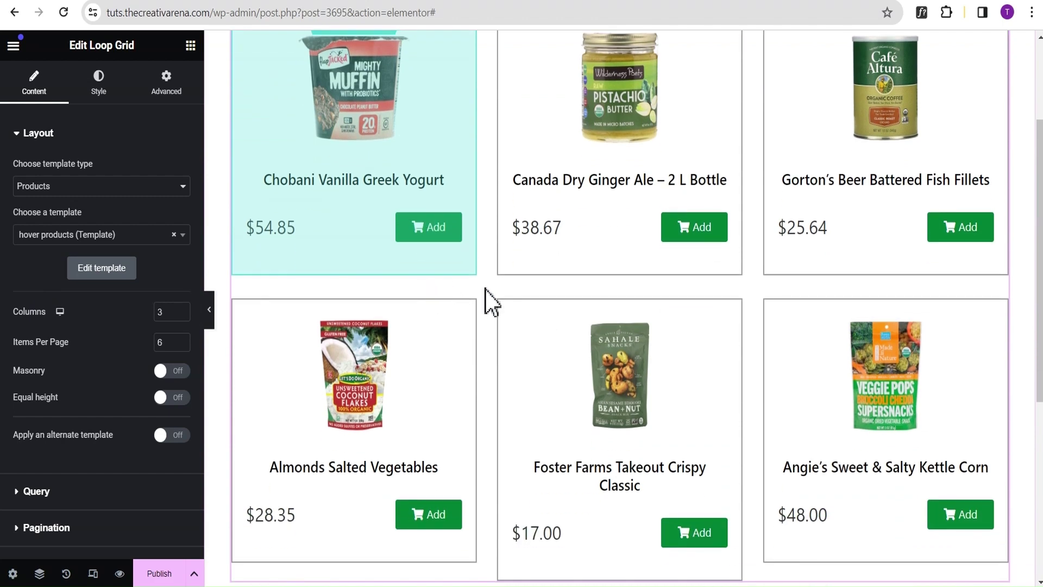
{"action": "scroll", "coordinate": [716, 315], "scroll_direction": "up", "scroll_amount": 1}
{"action": "scroll", "coordinate": [716, 315], "scroll_direction": "up", "scroll_amount": 2}
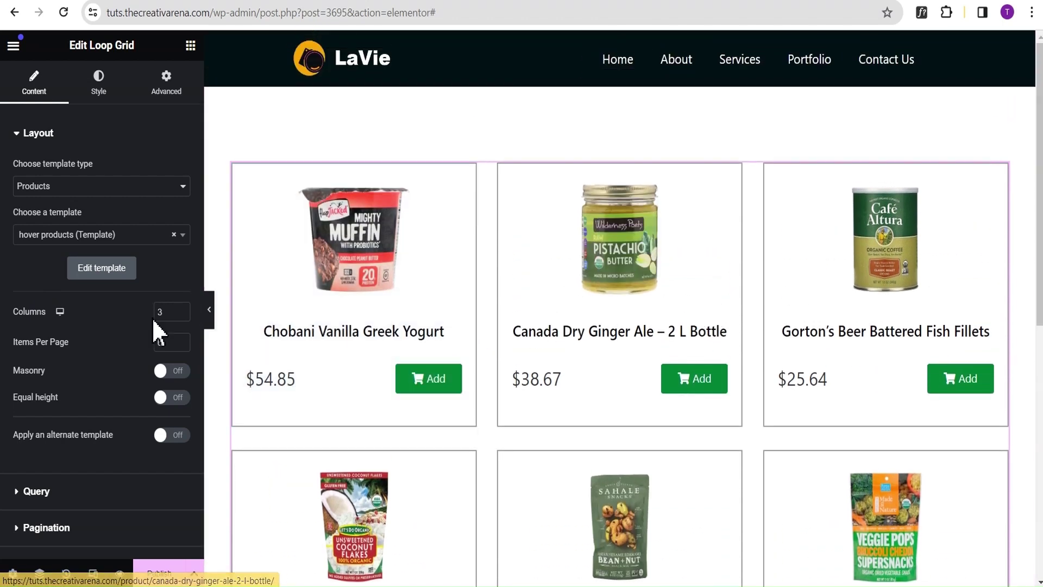
{"action": "left_click_drag", "start_coordinate": [164, 312], "coordinate": [151, 314]}
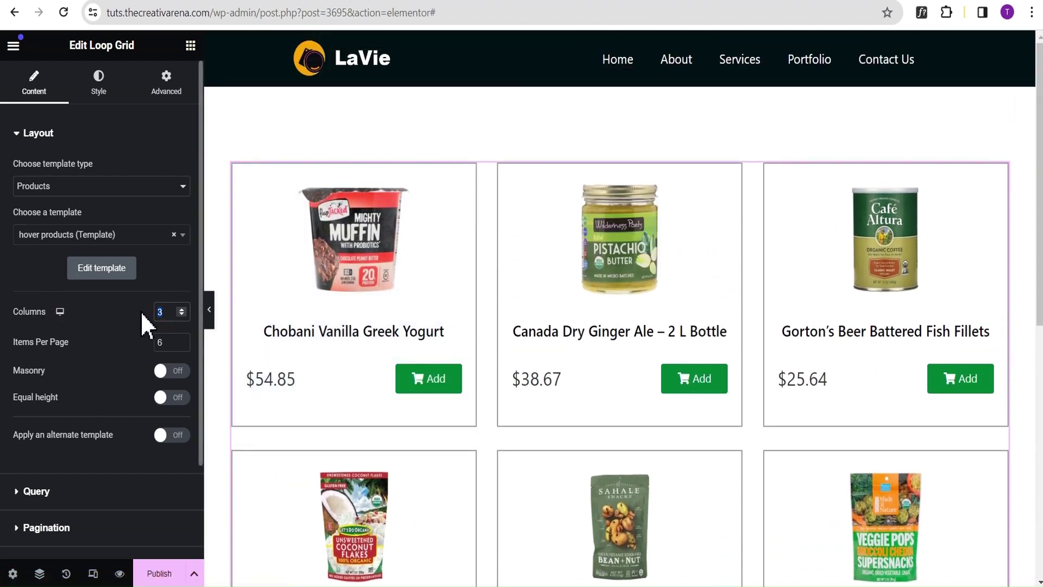
{"action": "type", "text": "4"}
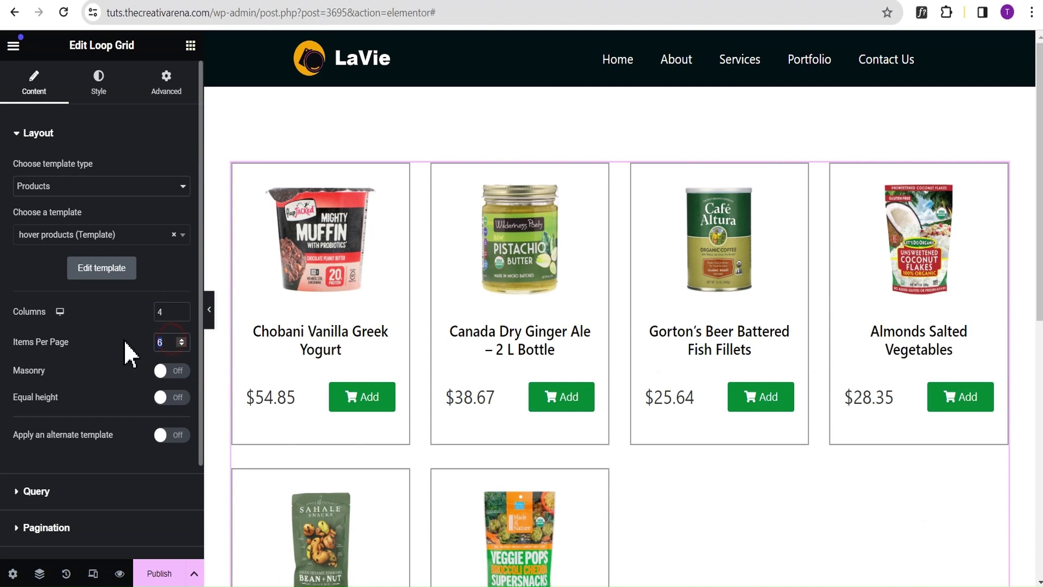
{"action": "type", "text": "8"}
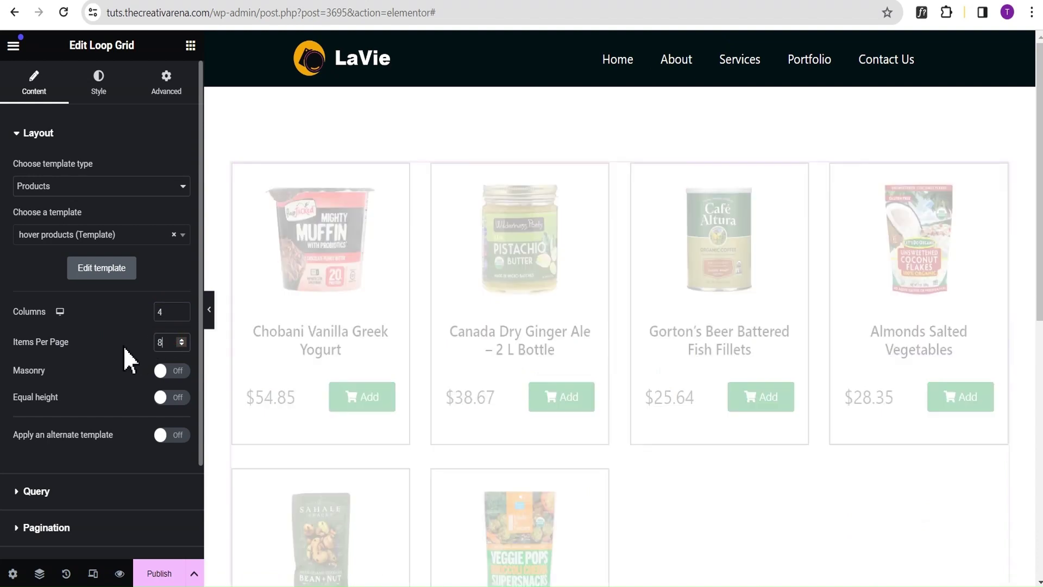
{"action": "scroll", "coordinate": [123, 343], "scroll_direction": "down", "scroll_amount": 2}
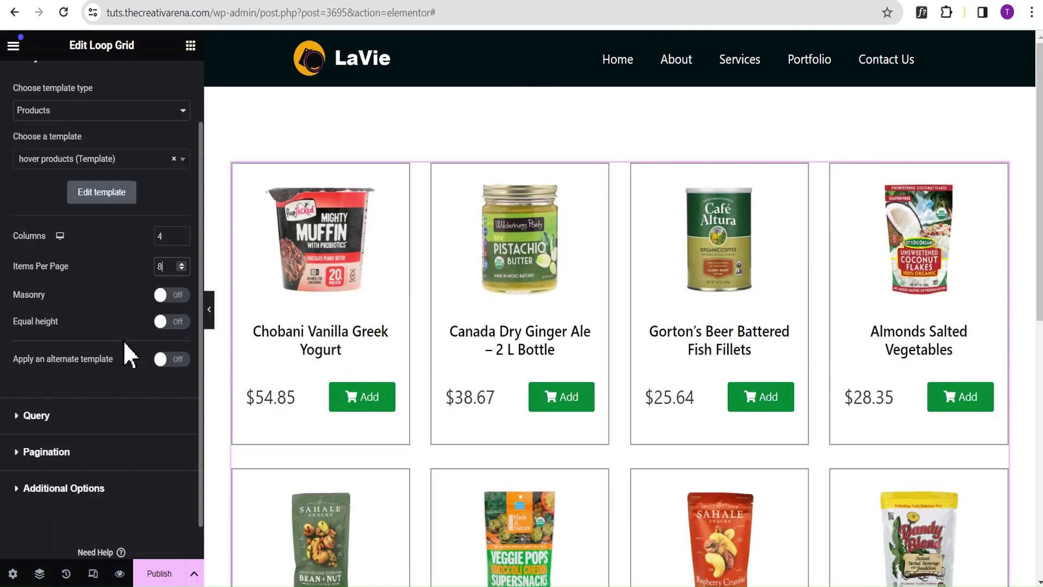
Set the Loop Grid's query source to Current Query
{"action": "scroll", "coordinate": [123, 340], "scroll_direction": "up", "scroll_amount": 2}
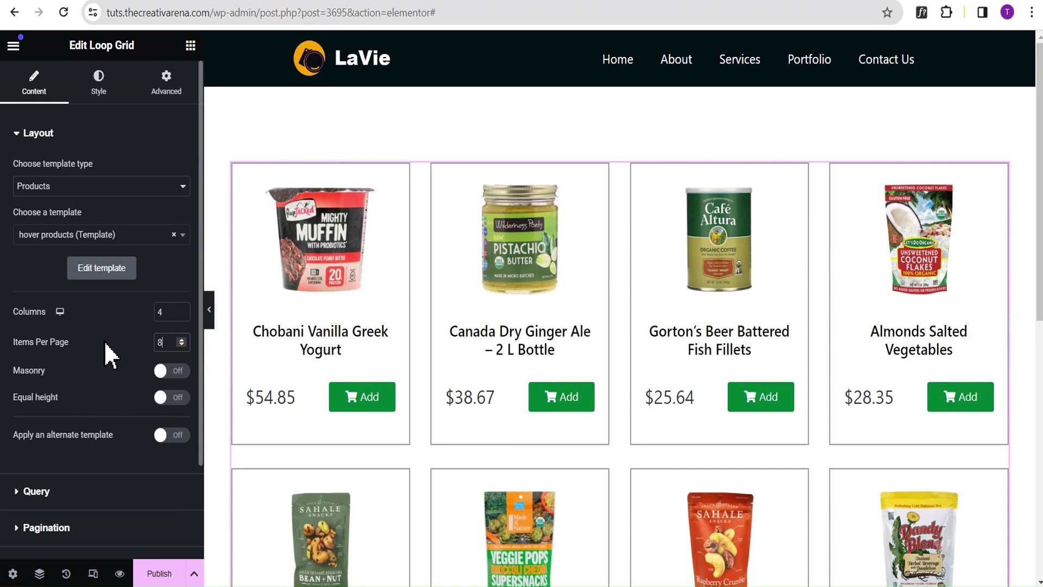
{"action": "scroll", "coordinate": [98, 357], "scroll_direction": "down", "scroll_amount": 3}
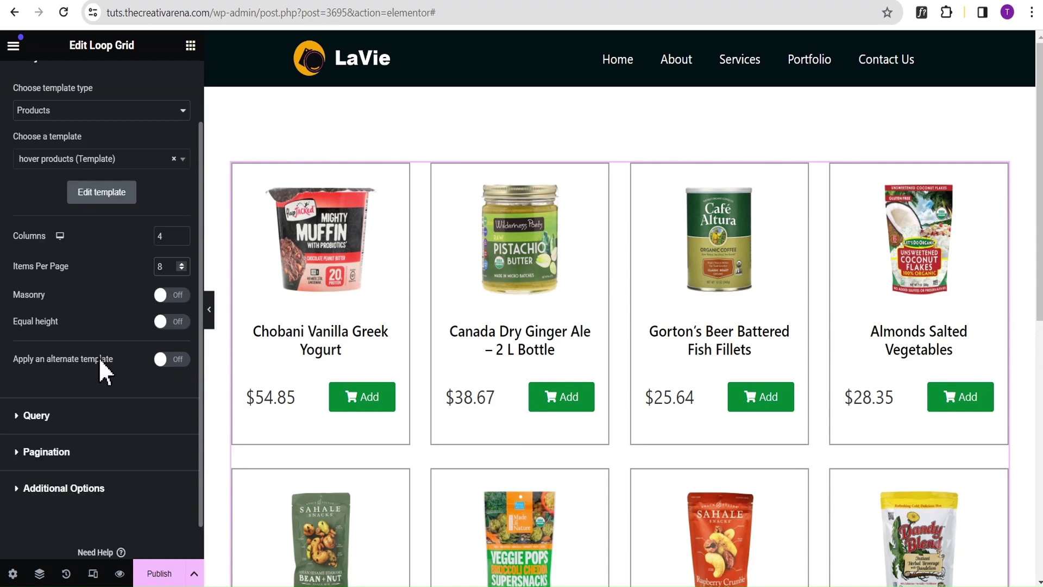
{"action": "left_click", "coordinate": [42, 374]}
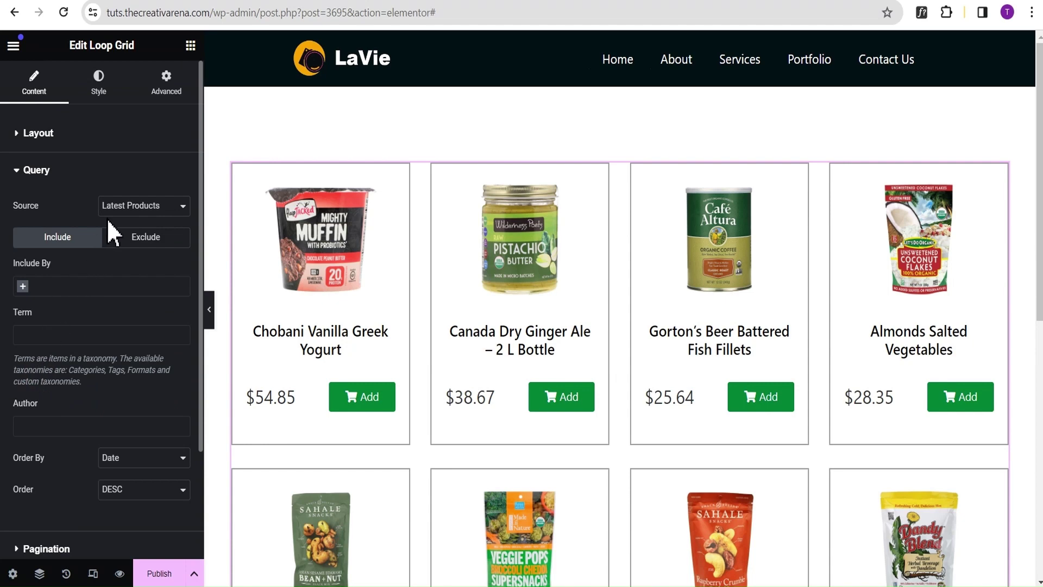
{"action": "left_click", "coordinate": [143, 223]}
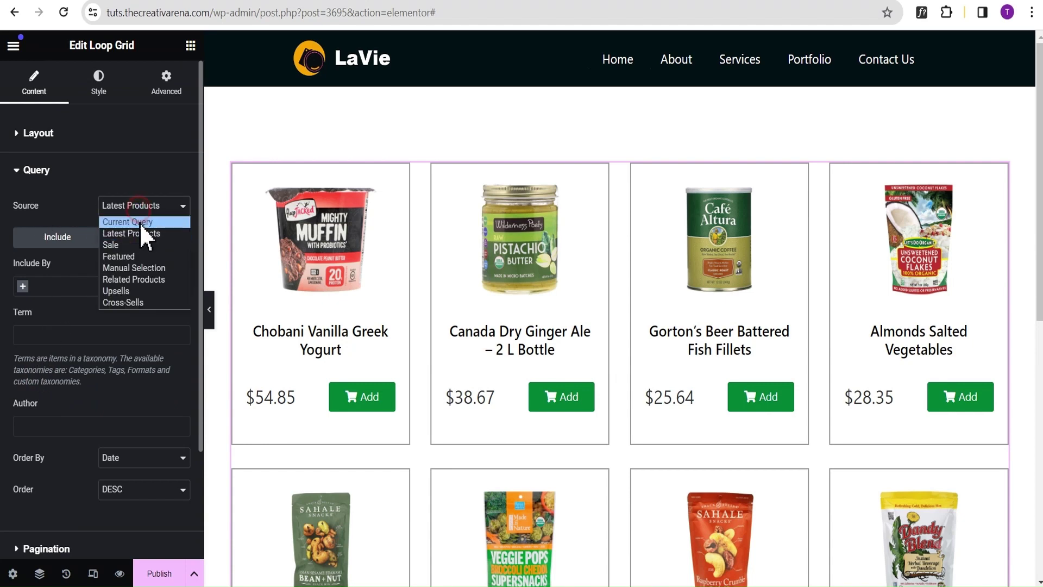
{"action": "left_click", "coordinate": [139, 226]}
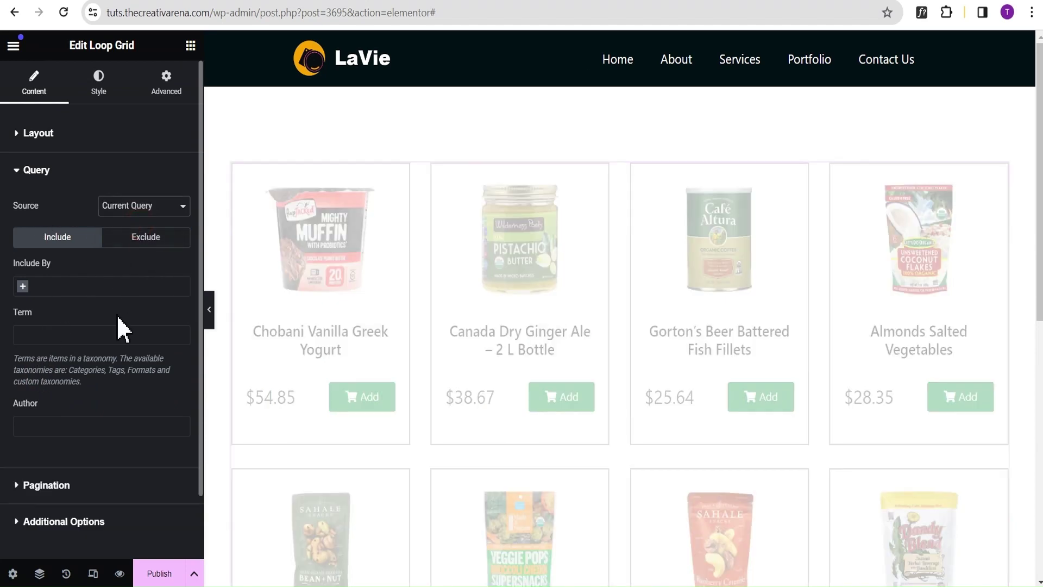
{"action": "left_click", "coordinate": [18, 172]}
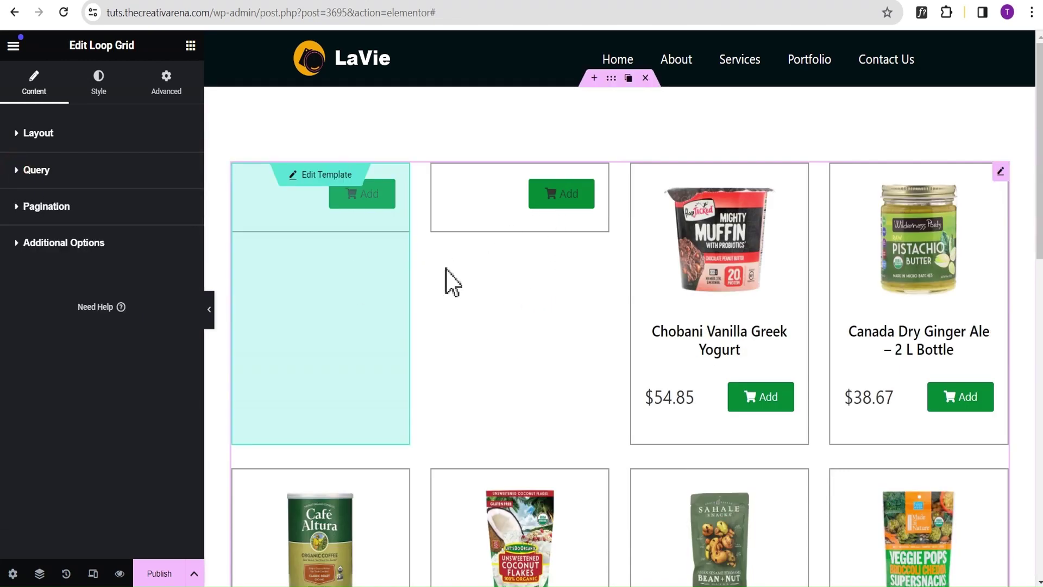
Set the Loop Grid's pagination to Numbers and compare it with the pagination on the product preview page
{"action": "left_click", "coordinate": [55, 209]}
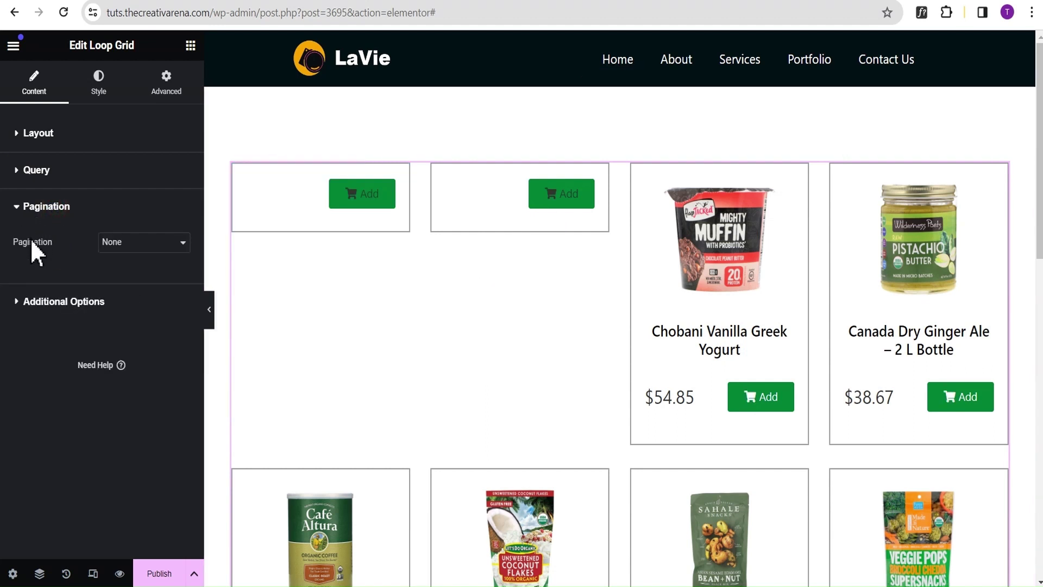
{"action": "left_click", "coordinate": [112, 245]}
{"action": "left_click", "coordinate": [129, 273]}
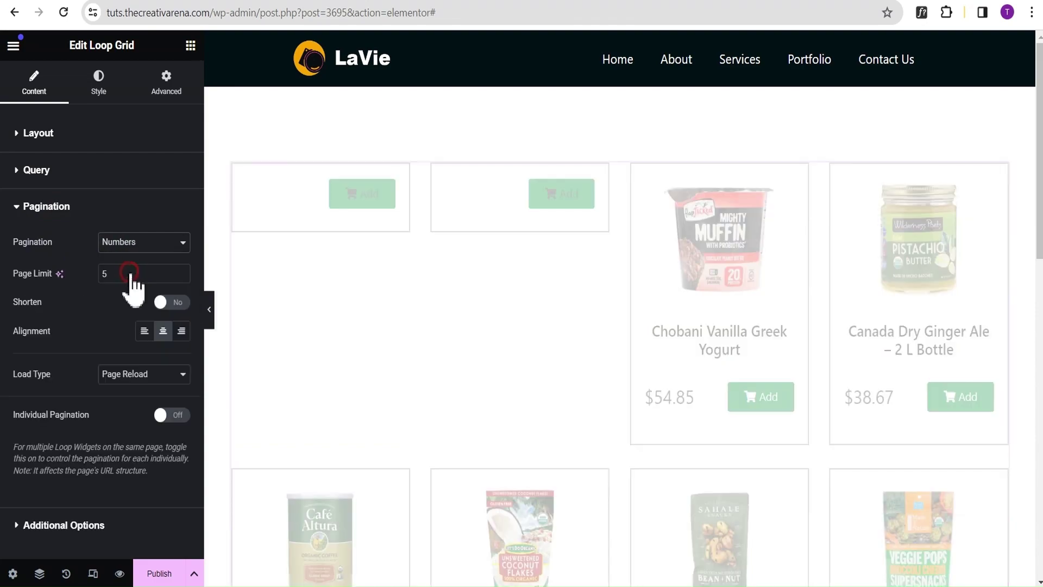
{"action": "scroll", "coordinate": [543, 342], "scroll_direction": "down", "scroll_amount": 12}
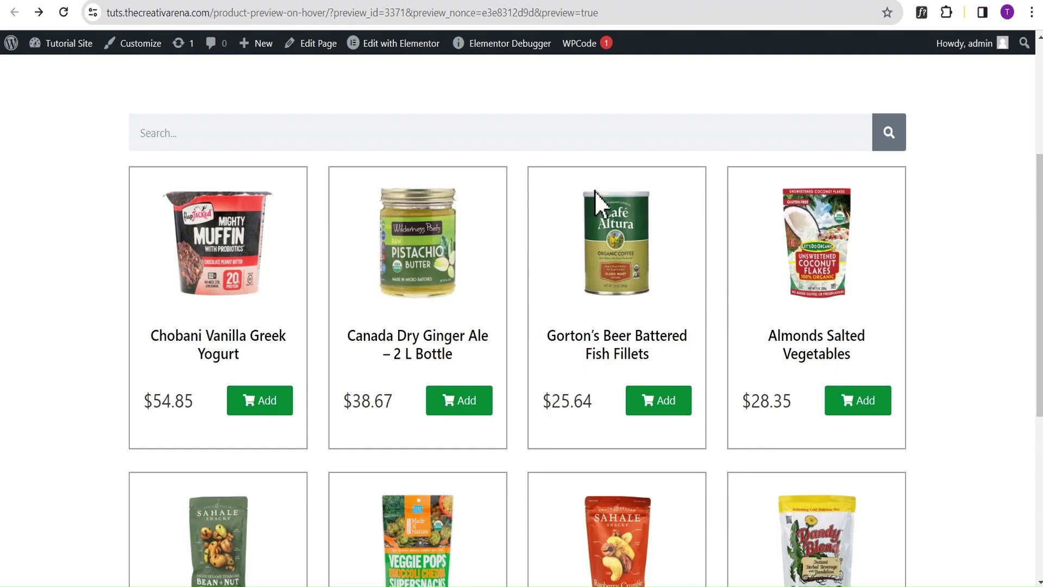
{"action": "scroll", "coordinate": [578, 321], "scroll_direction": "down", "scroll_amount": 5}
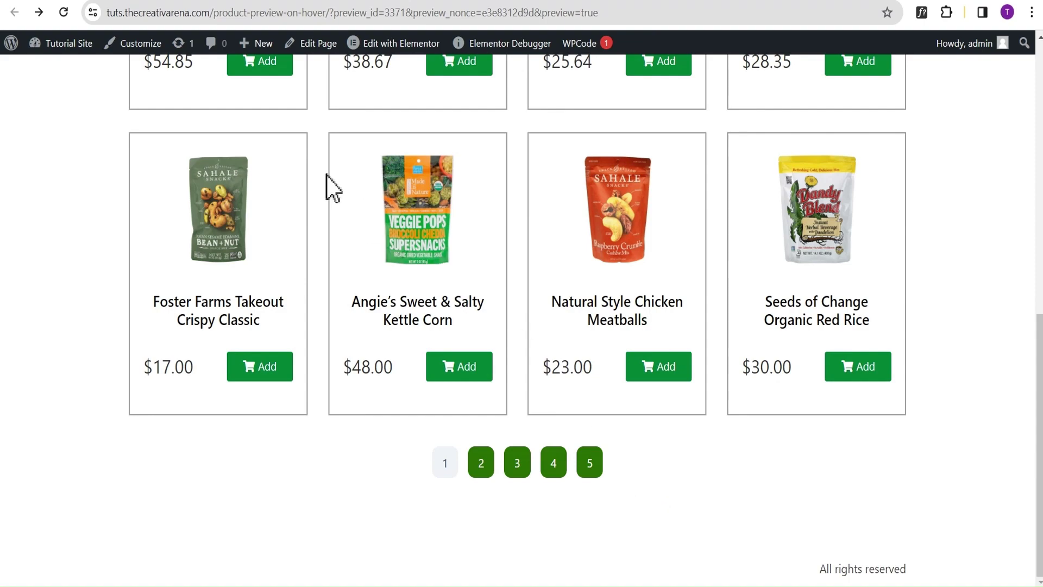
{"action": "left_click", "coordinate": [280, 1]}
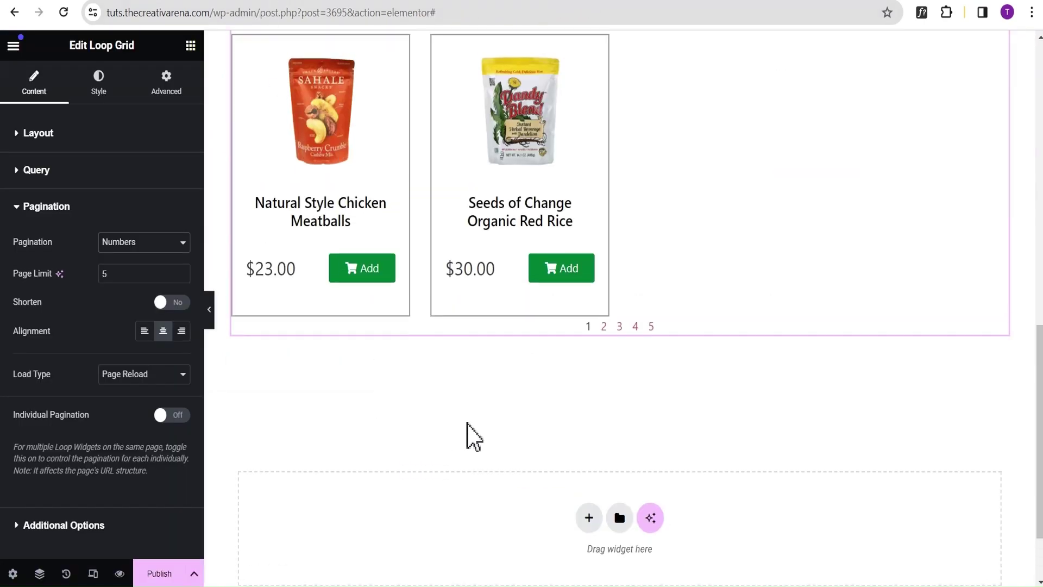
{"action": "scroll", "coordinate": [470, 435], "scroll_direction": "up", "scroll_amount": 10}
{"action": "scroll", "coordinate": [545, 385], "scroll_direction": "up", "scroll_amount": 1}
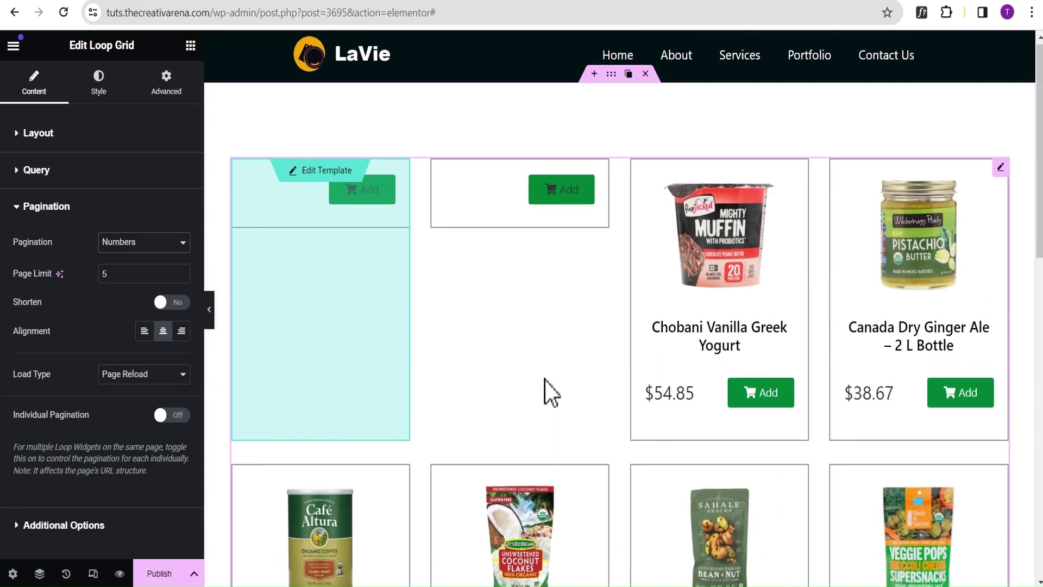
{"action": "scroll", "coordinate": [547, 391], "scroll_direction": "down", "scroll_amount": 5}
{"action": "left_click", "coordinate": [41, 213]}
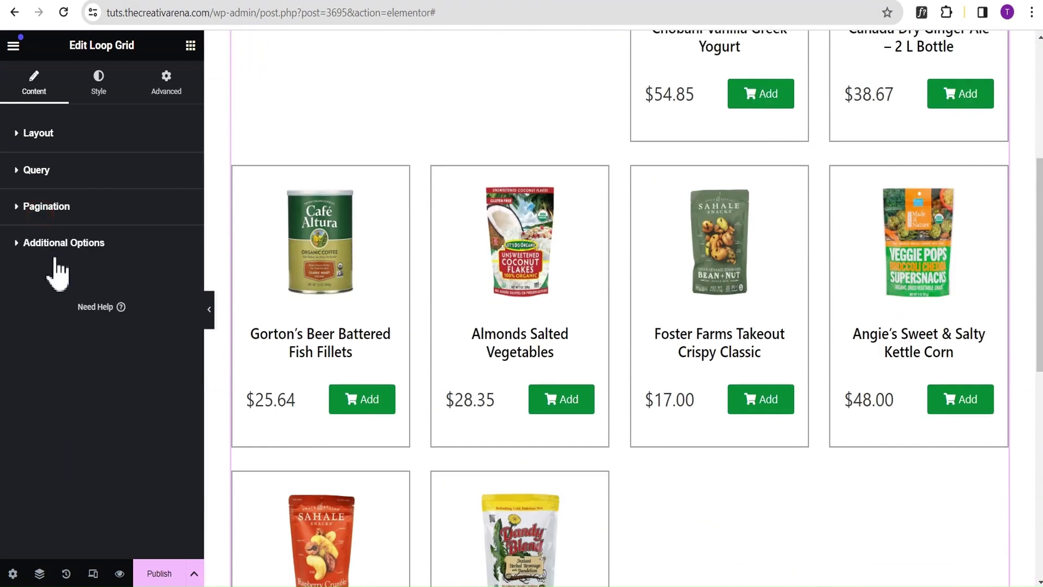
Turn on the Loop Grid's Nothing Found Message and keep its default text
{"action": "left_click", "coordinate": [44, 243]}
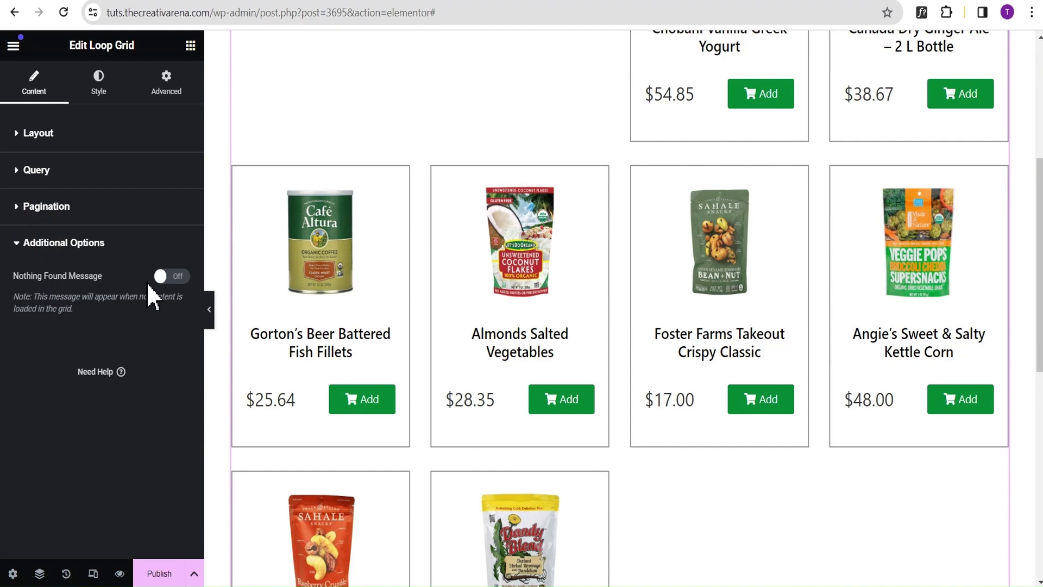
{"action": "left_click", "coordinate": [171, 276]}
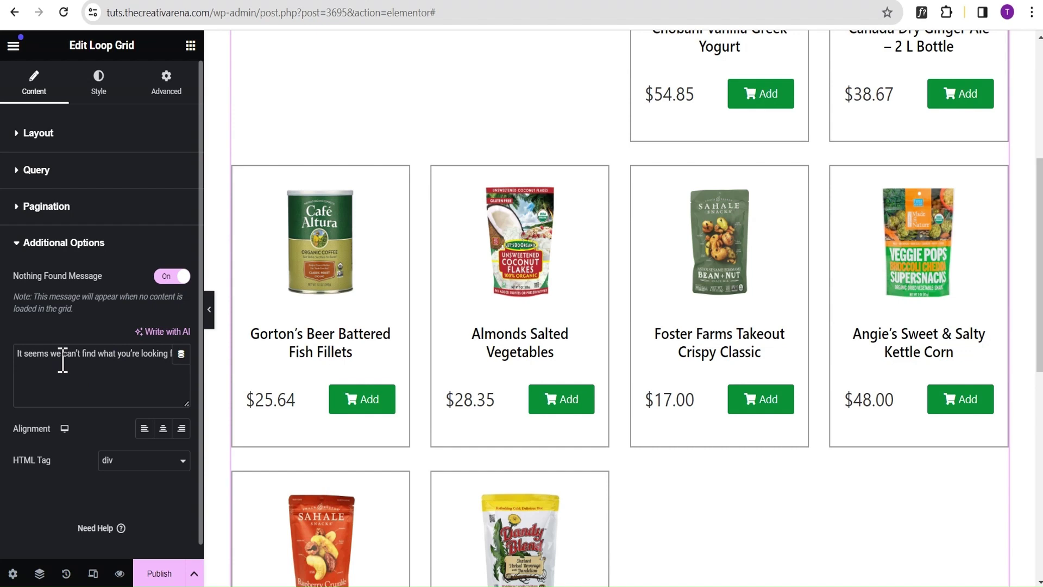
{"action": "left_click_drag", "start_coordinate": [46, 360], "coordinate": [155, 360]}
{"action": "left_click", "coordinate": [115, 354]}
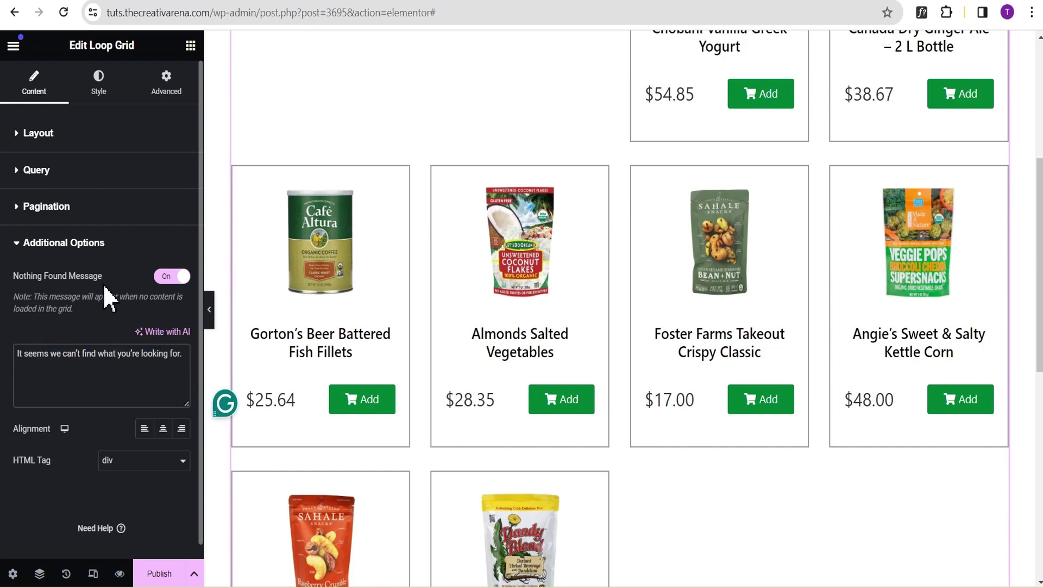
{"action": "left_click", "coordinate": [71, 245]}
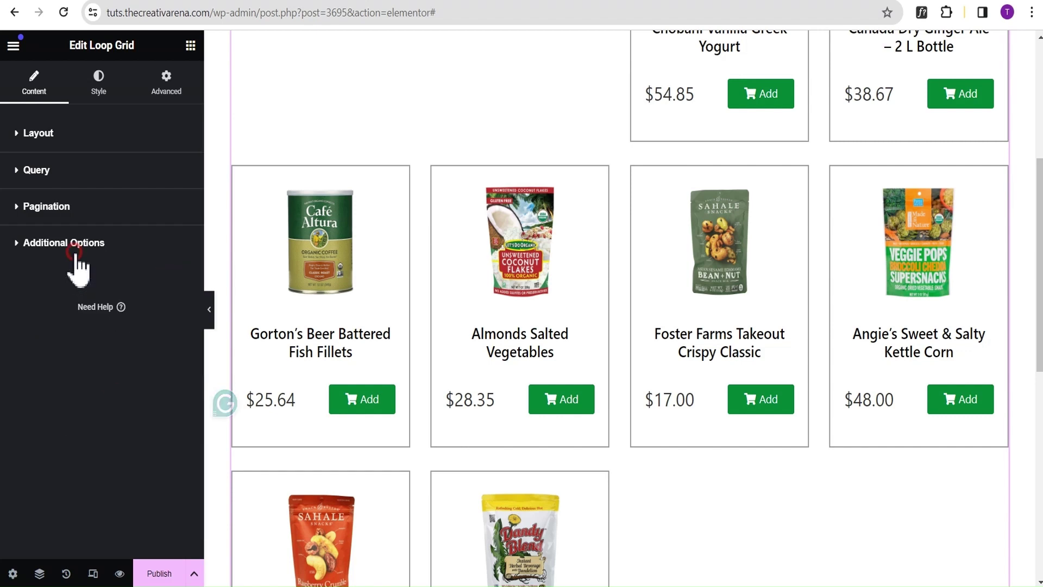
Publish the template with display conditions that include Search Results and exclude Posts Archive
{"action": "left_click", "coordinate": [161, 575]}
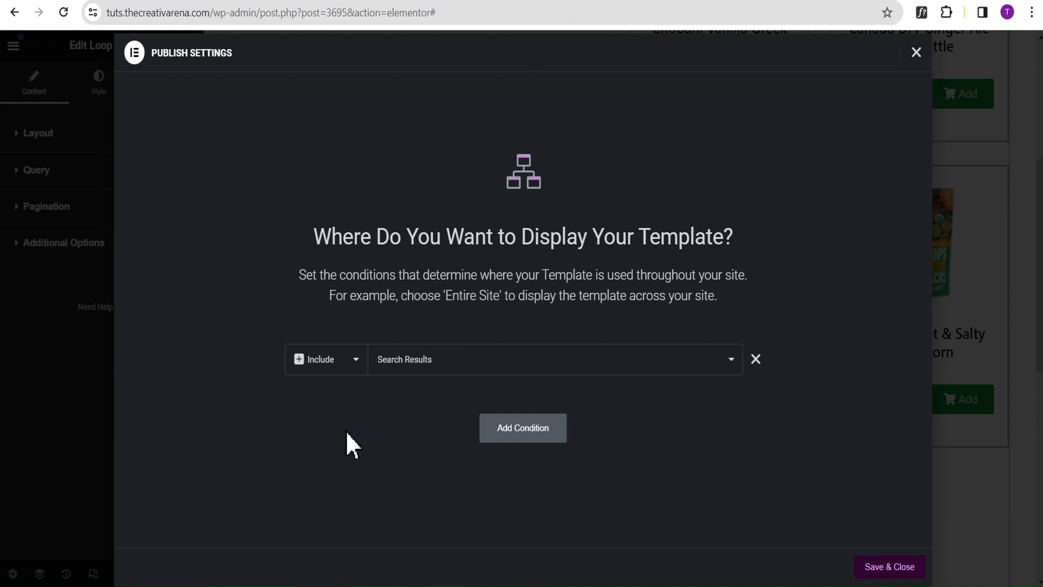
{"action": "left_click", "coordinate": [504, 435]}
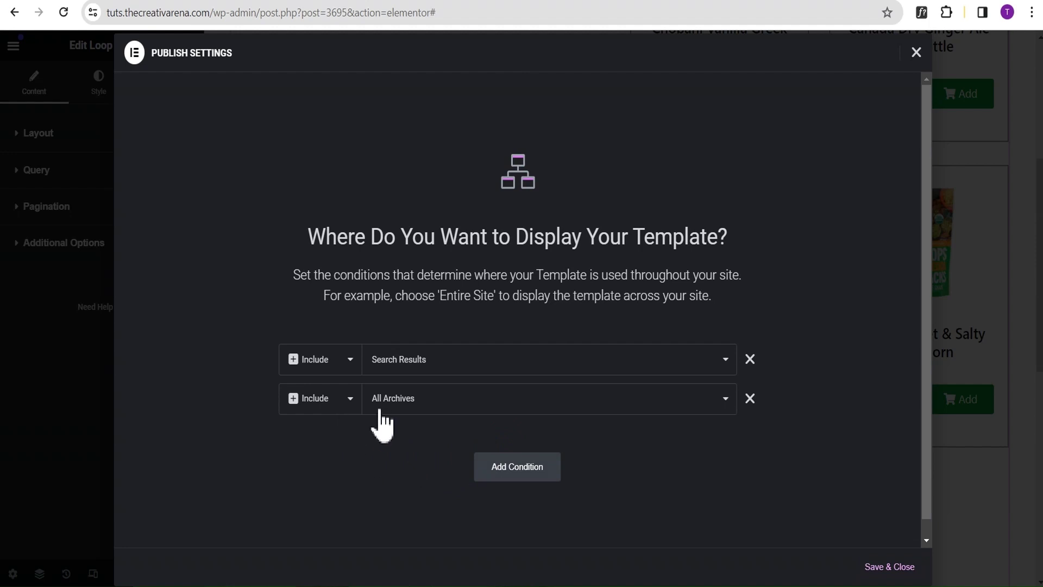
{"action": "left_click", "coordinate": [335, 399]}
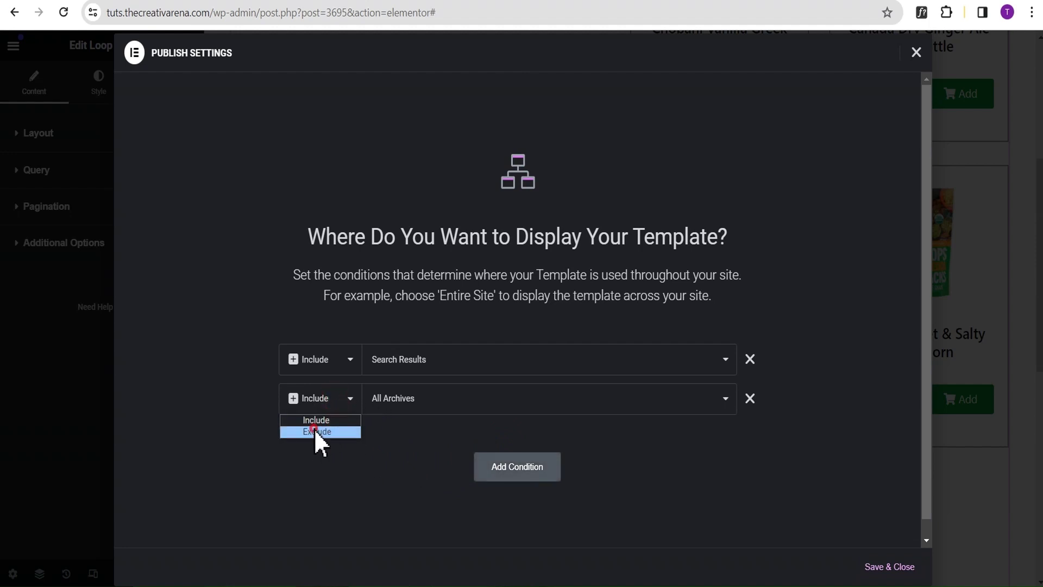
{"action": "left_click", "coordinate": [315, 431]}
{"action": "left_click", "coordinate": [383, 405]}
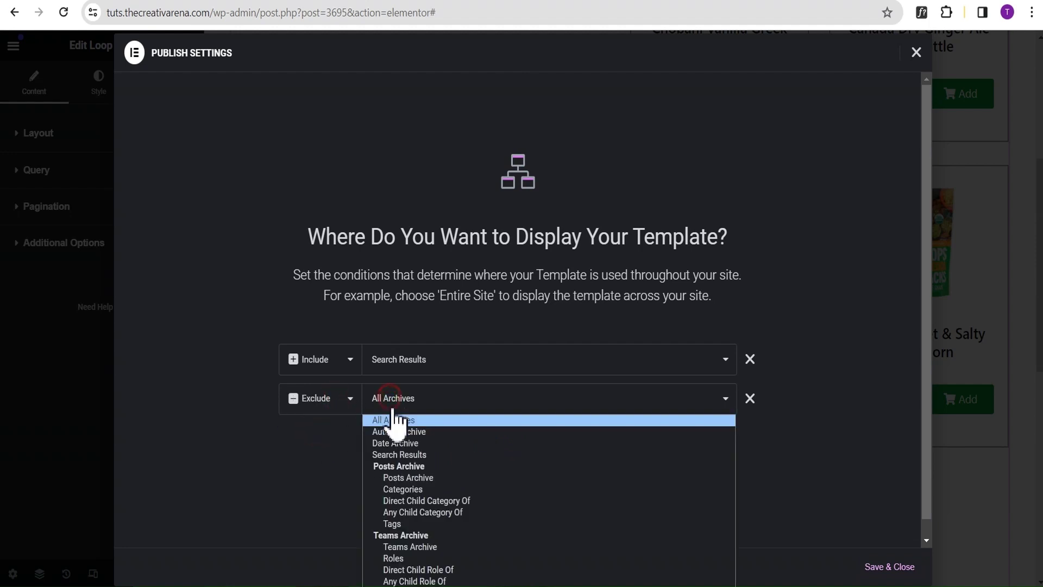
{"action": "left_click", "coordinate": [413, 478]}
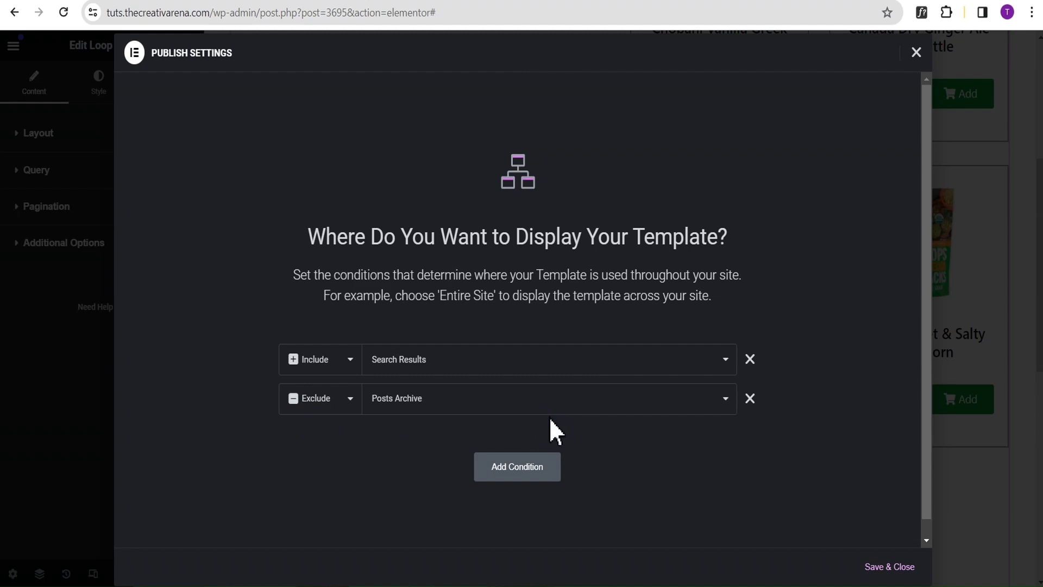
{"action": "left_click", "coordinate": [888, 566]}
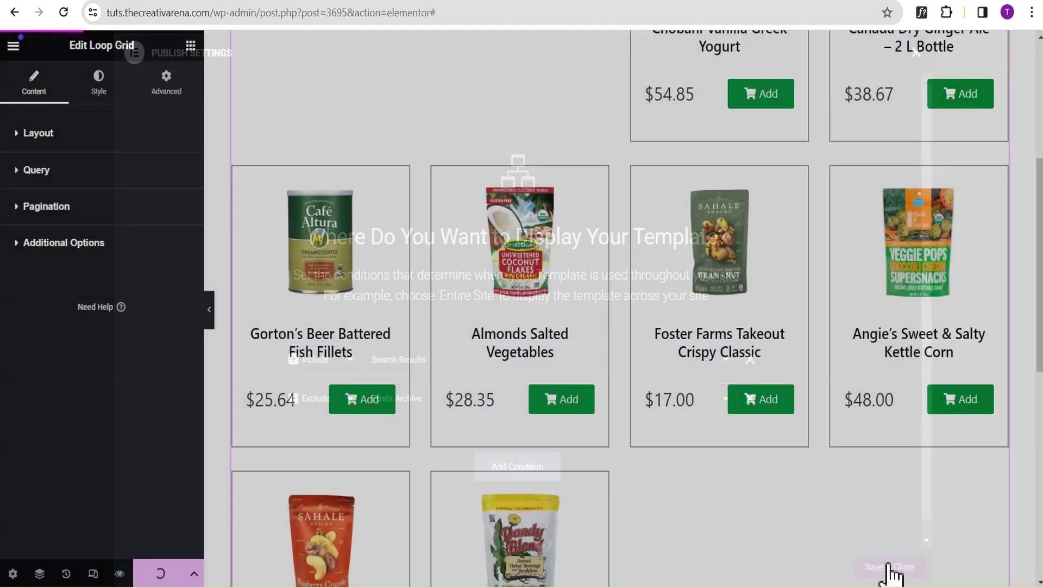
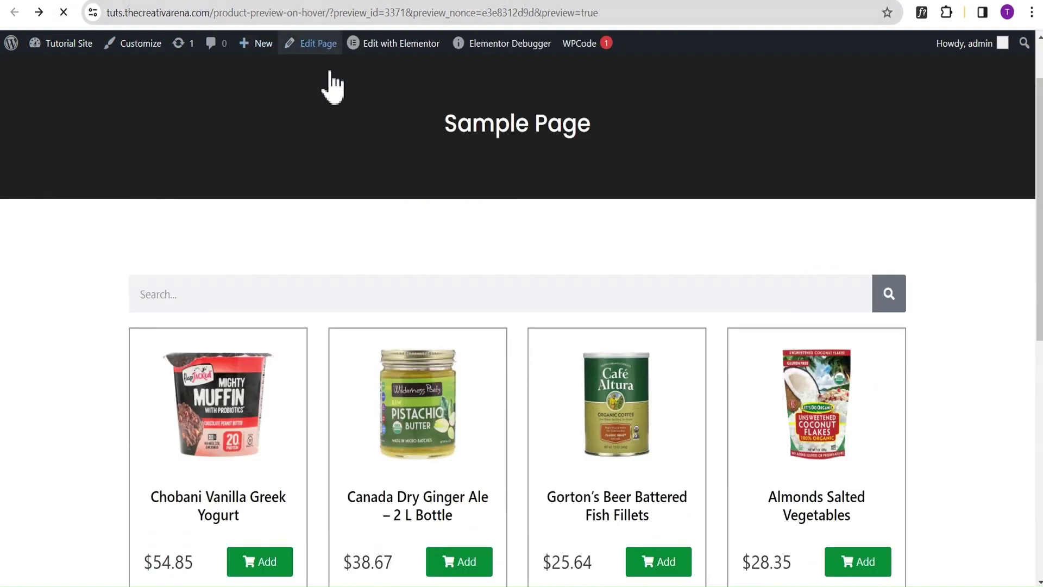
Test the template by searching the product preview page for the post title word "Modern", and return to the page
{"action": "left_click", "coordinate": [726, 3]}
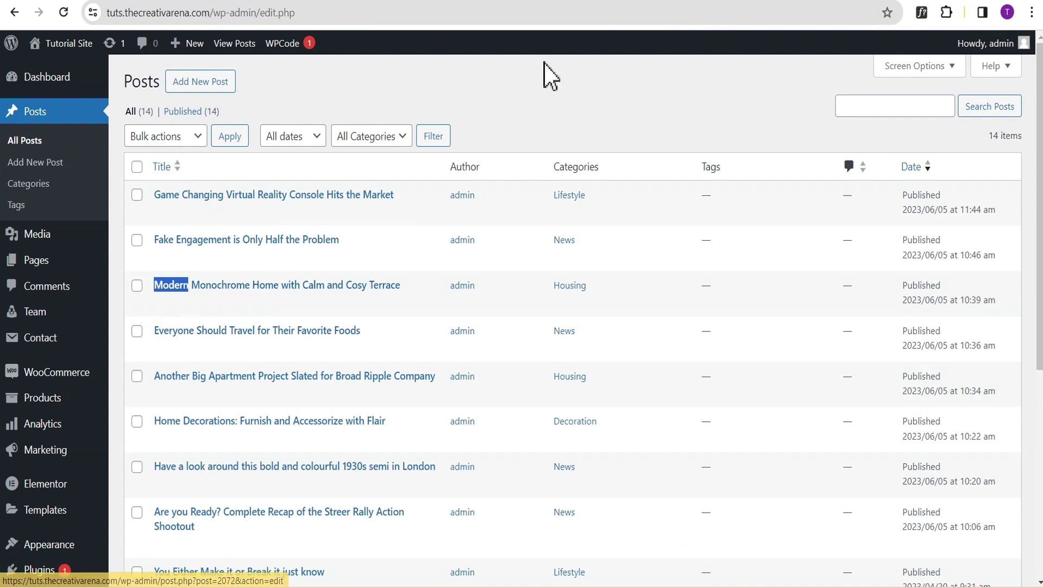
{"action": "left_click", "coordinate": [546, 5]}
{"action": "left_click", "coordinate": [202, 300]}
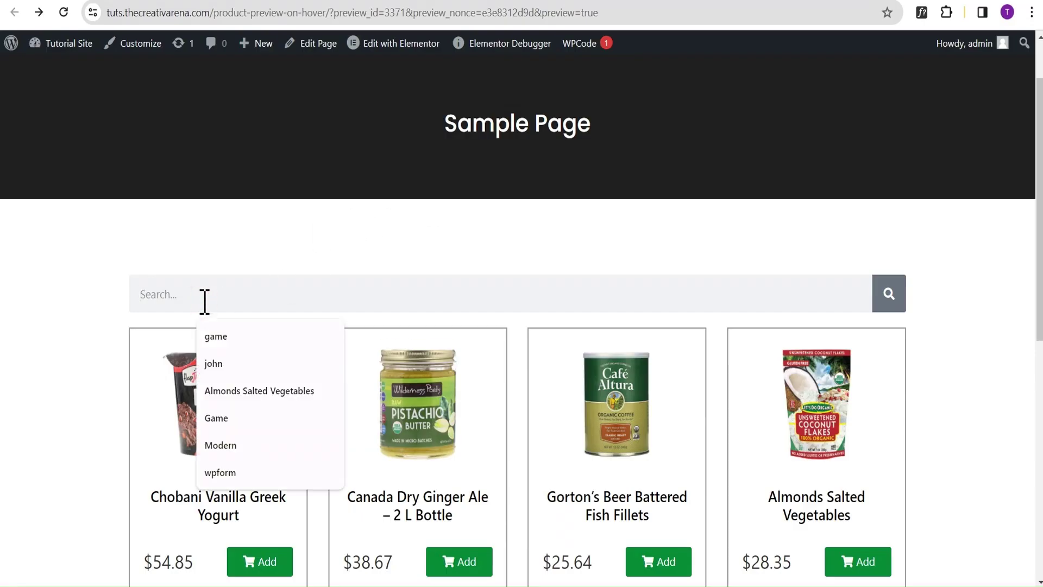
{"action": "type", "text": "Modern"}
{"action": "left_click", "coordinate": [891, 296]}
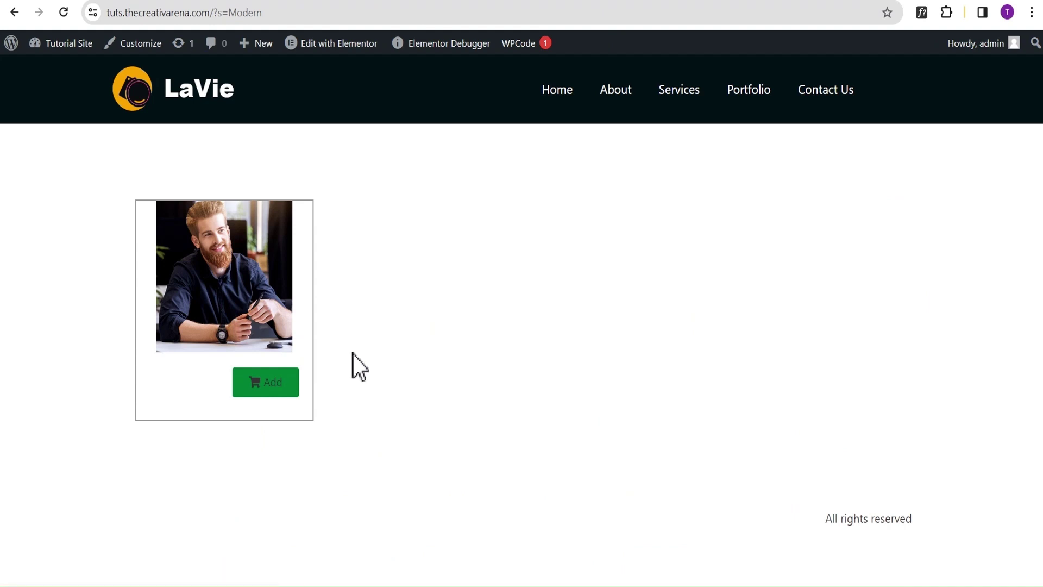
{"action": "left_click", "coordinate": [13, 12]}
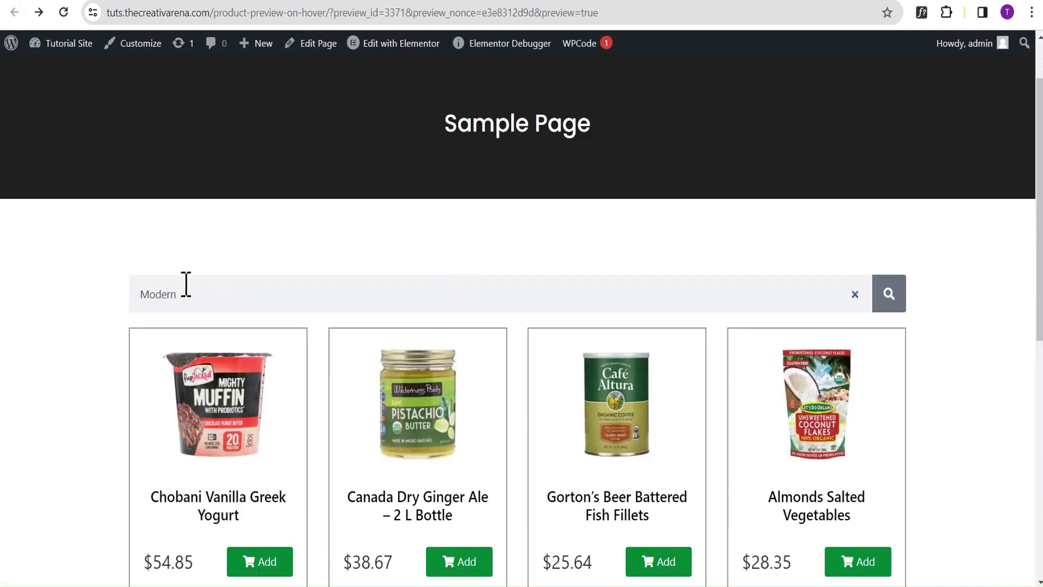
Search the product preview page for a team member's first name, and return to the page
{"action": "left_click_drag", "start_coordinate": [189, 296], "coordinate": [131, 306]}
{"action": "type", "text": "joh"}
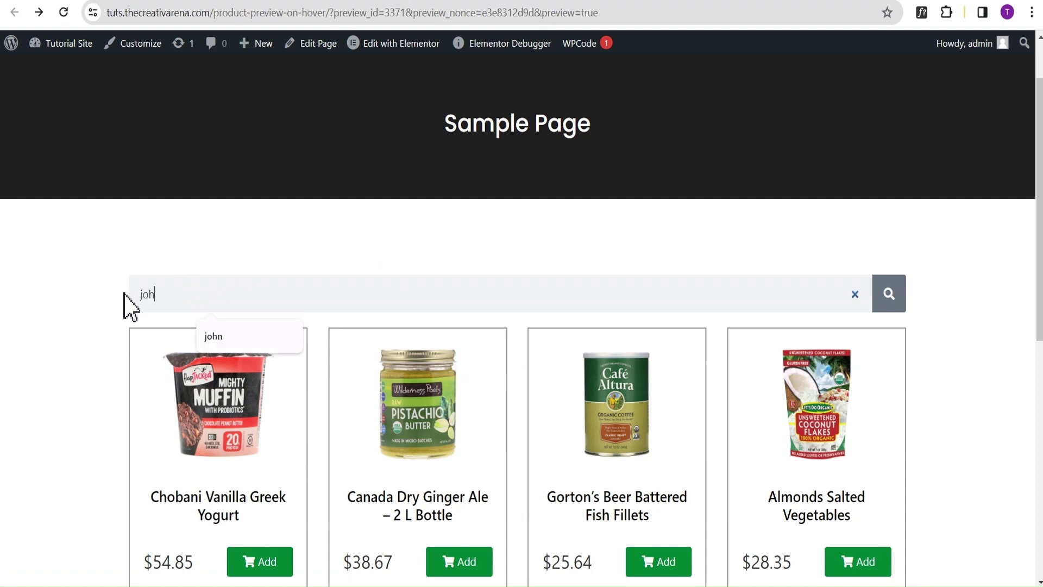
{"action": "type", "text": "n"}
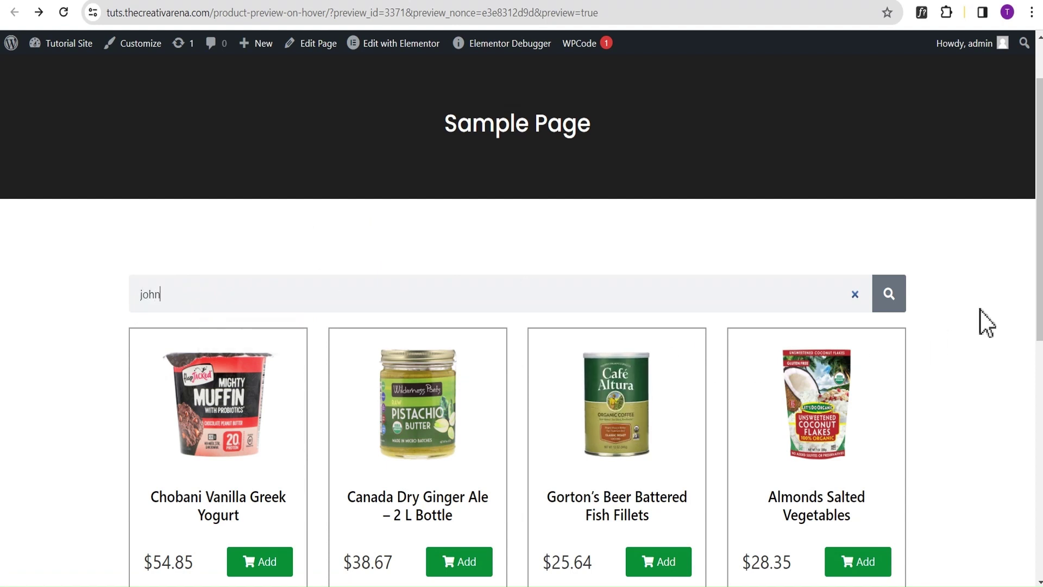
{"action": "left_click", "coordinate": [892, 297]}
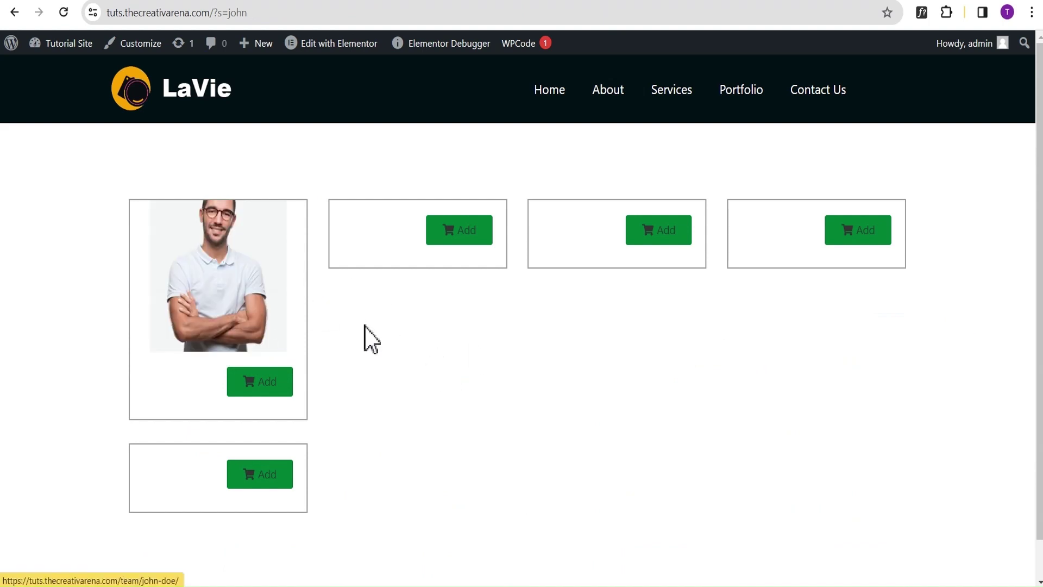
{"action": "left_click", "coordinate": [6, 12]}
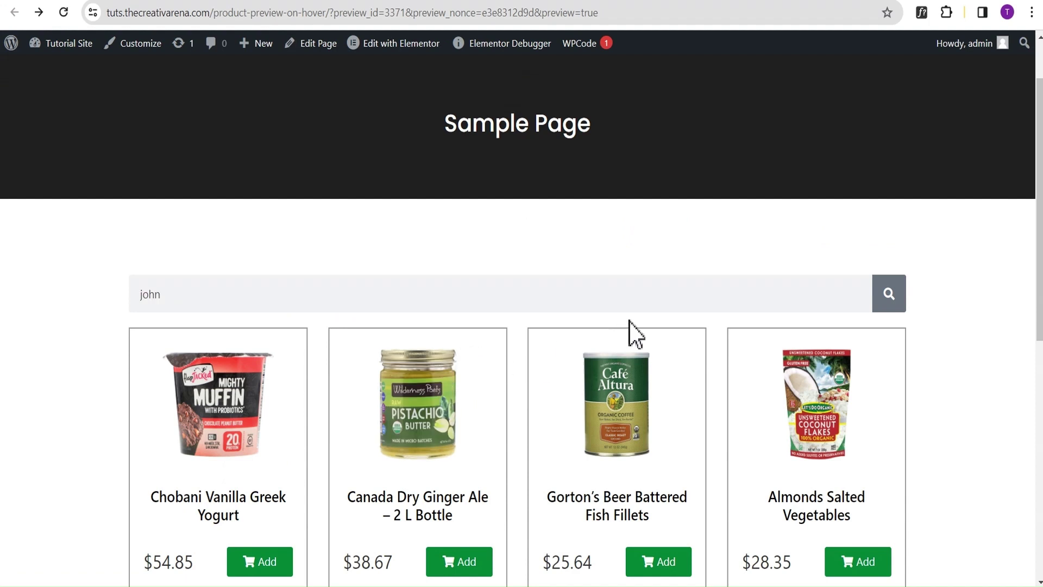
Search the product preview page for the product title "Almonds Salted Vegetables", and return to the page
{"action": "left_click", "coordinate": [857, 519]}
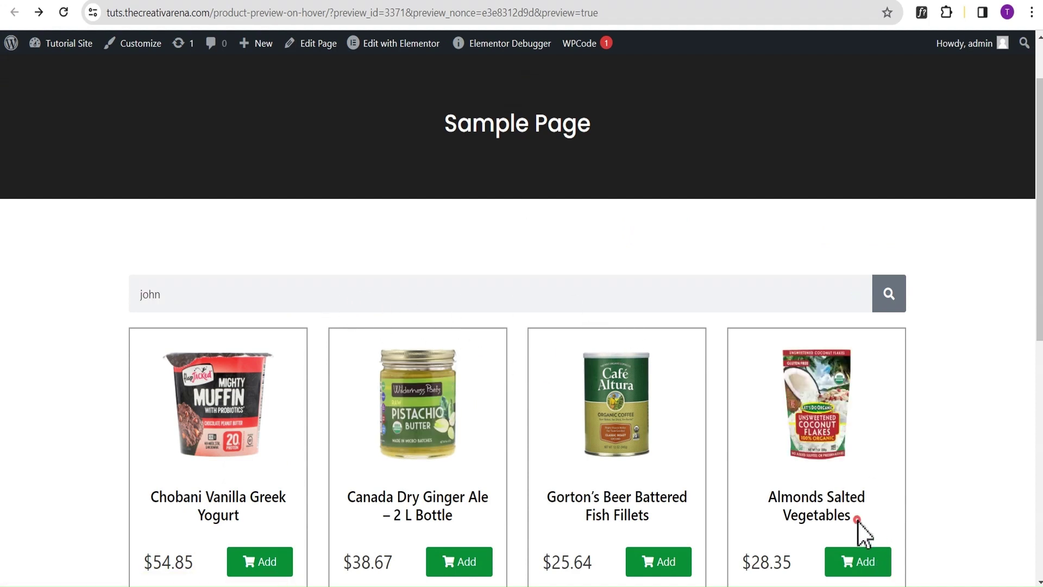
{"action": "left_click_drag", "start_coordinate": [858, 509], "coordinate": [758, 492]}
{"action": "key", "text": "ctrl+c"}
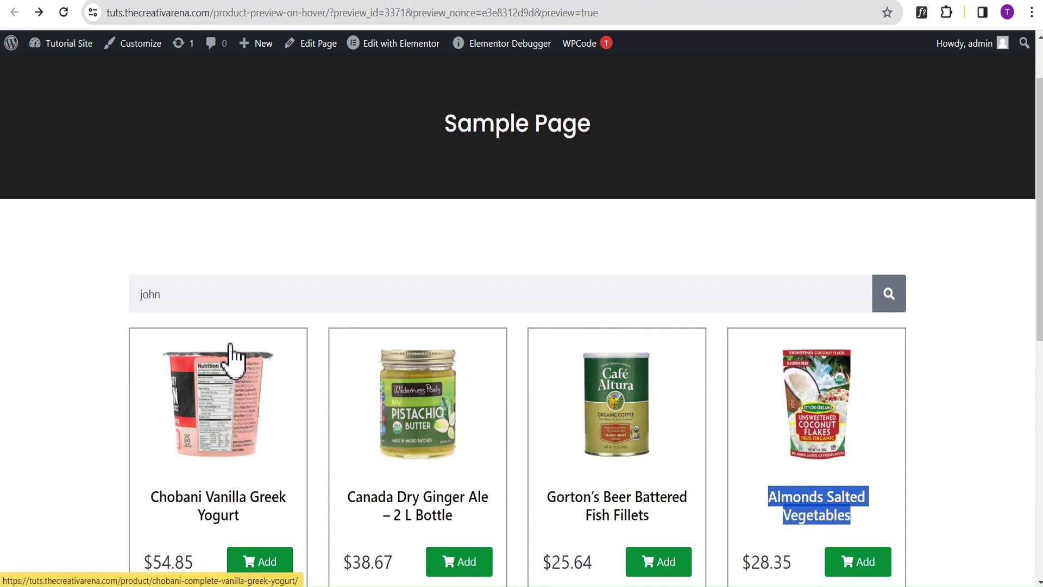
{"action": "left_click", "coordinate": [174, 294]}
{"action": "key", "text": "ctrl+v"}
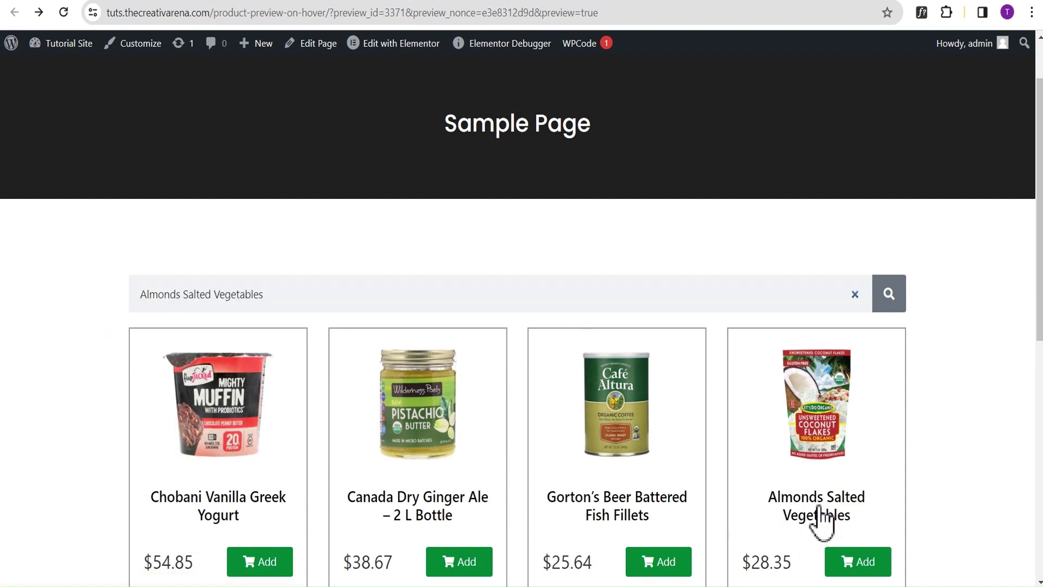
{"action": "left_click", "coordinate": [889, 296]}
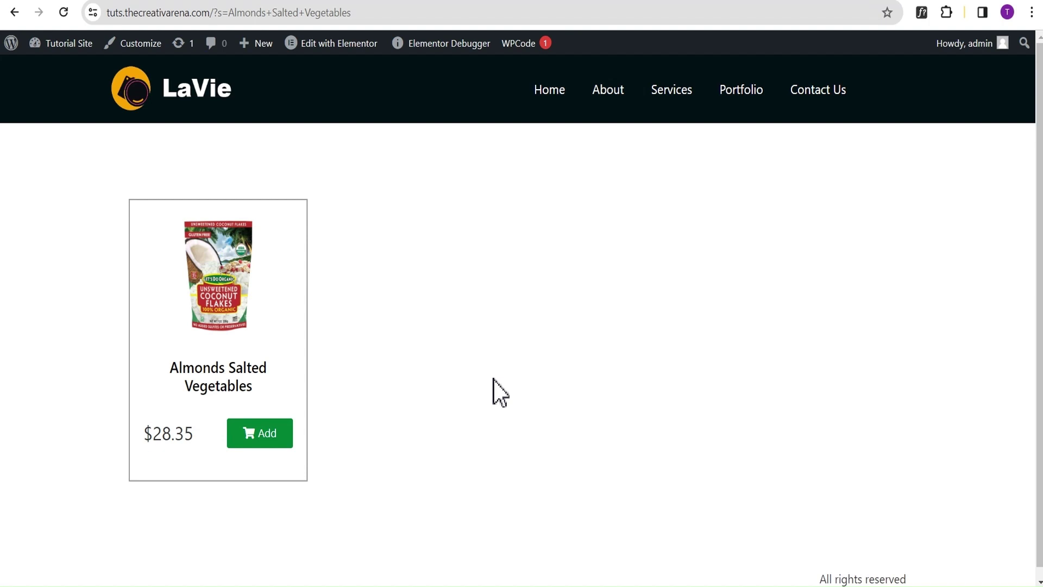
{"action": "left_click", "coordinate": [14, 12]}
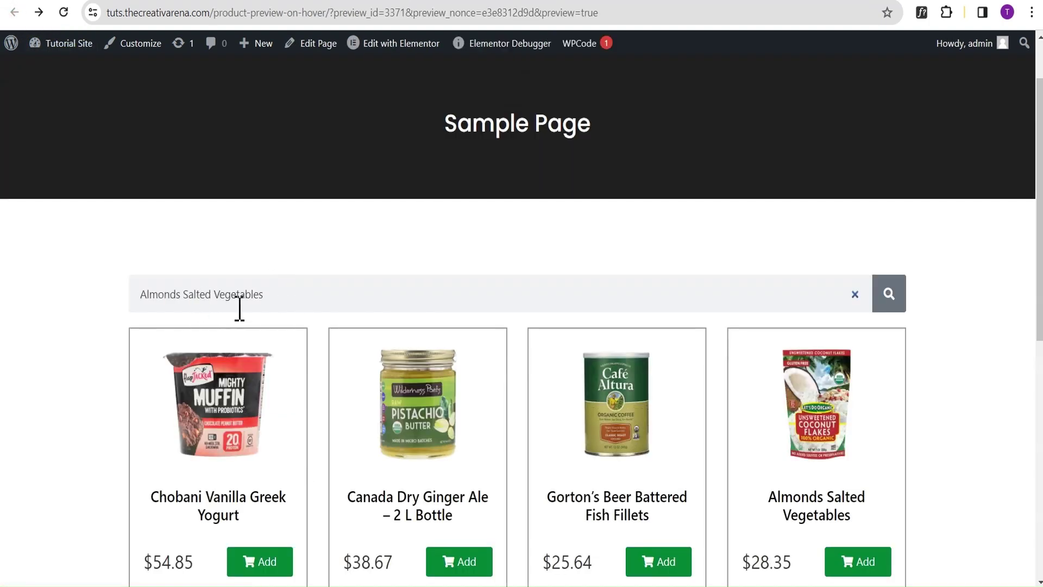
Repeat the search for the team member's first name, return to the product preview page and clear the search field
{"action": "left_click_drag", "start_coordinate": [290, 296], "coordinate": [61, 289]}
{"action": "type", "text": "john"}
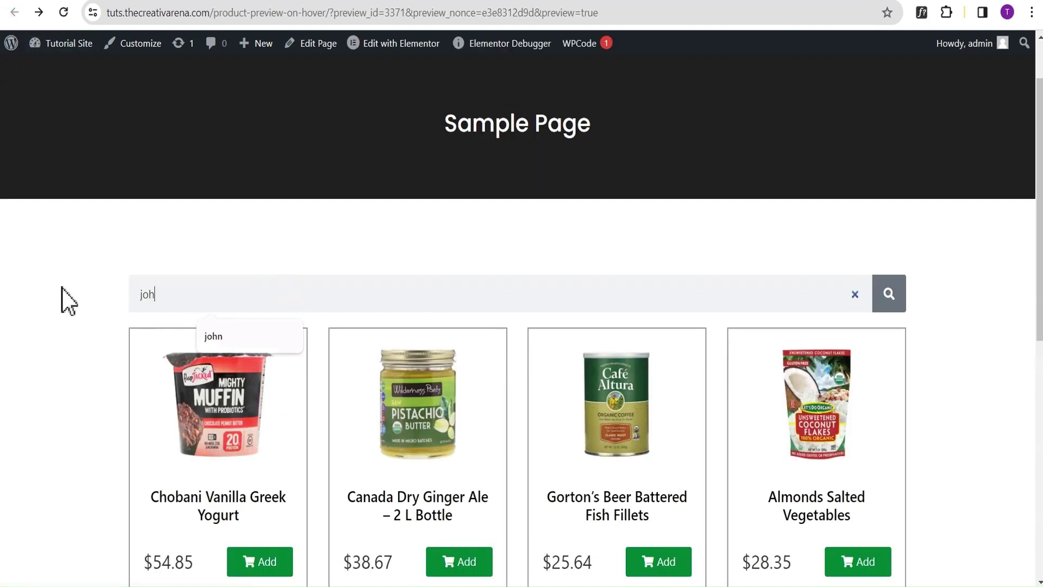
{"action": "left_click", "coordinate": [890, 296]}
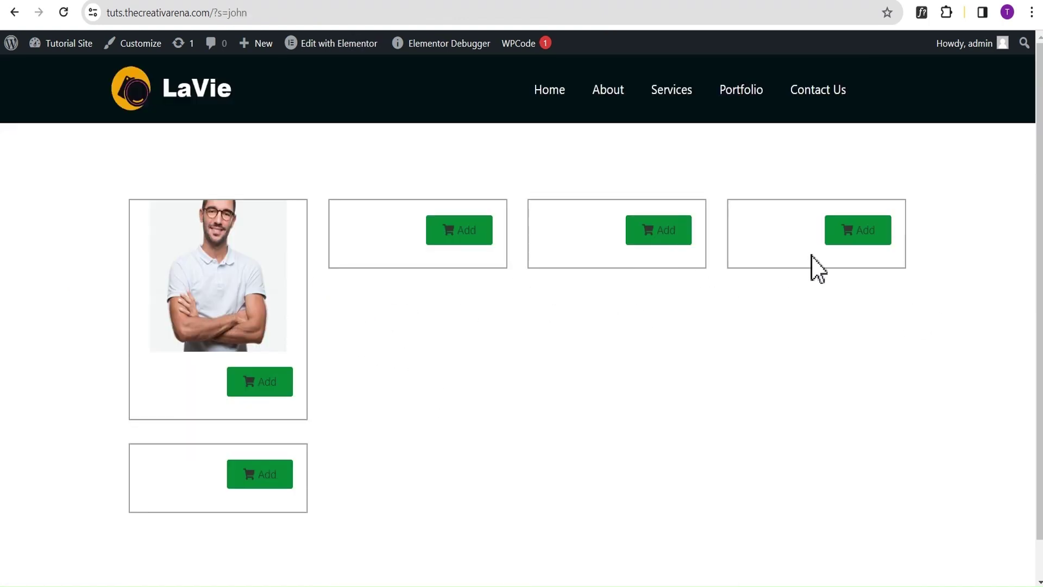
{"action": "left_click", "coordinate": [13, 12]}
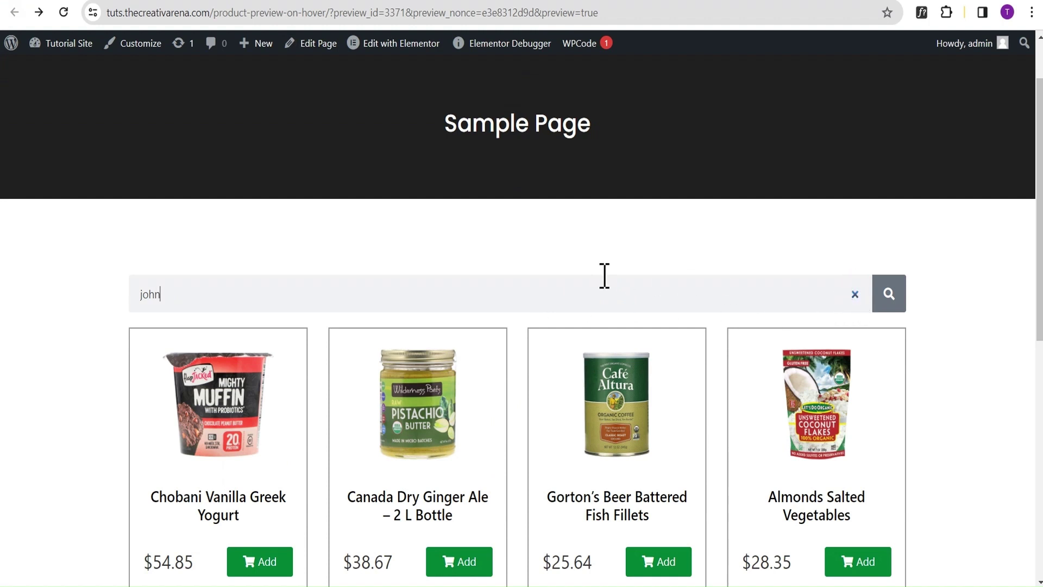
{"action": "left_click", "coordinate": [855, 294]}
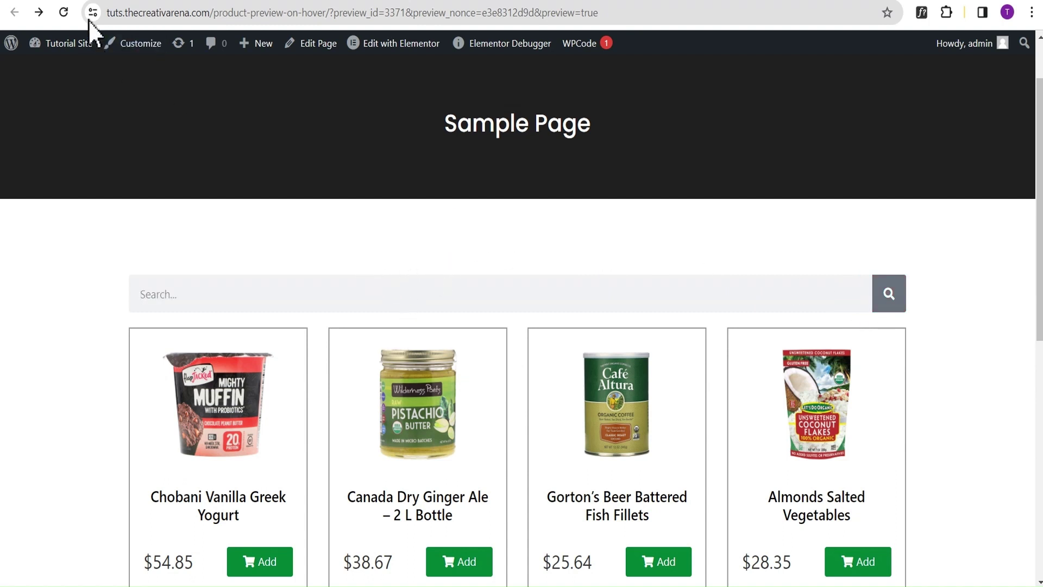
Create a new Products Archive template from the Theme Builder and dismiss the template library
{"action": "left_click", "coordinate": [38, 12]}
{"action": "left_click", "coordinate": [328, 414]}
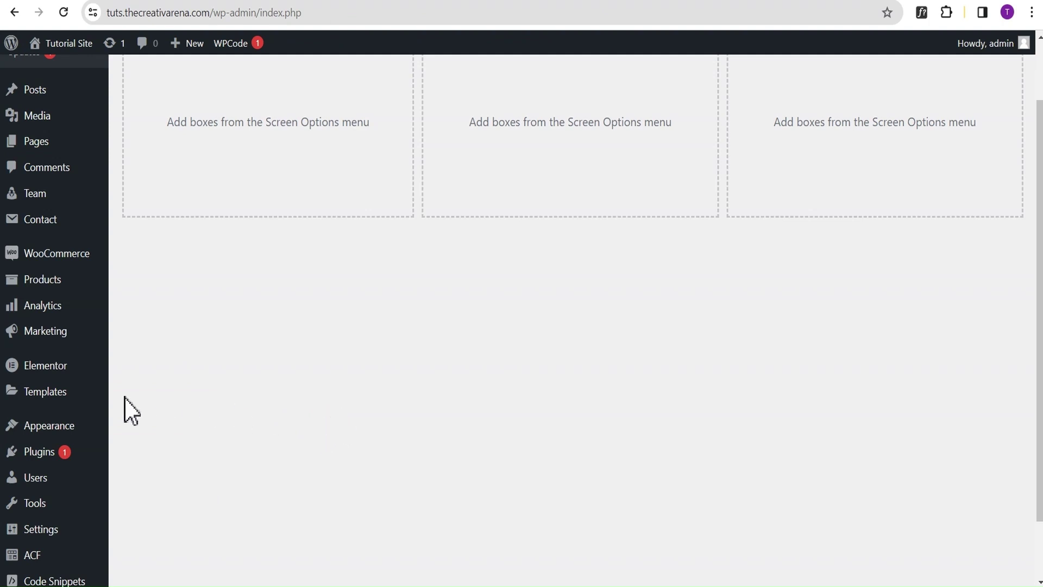
{"action": "mouse_move", "coordinate": [25, 400]}
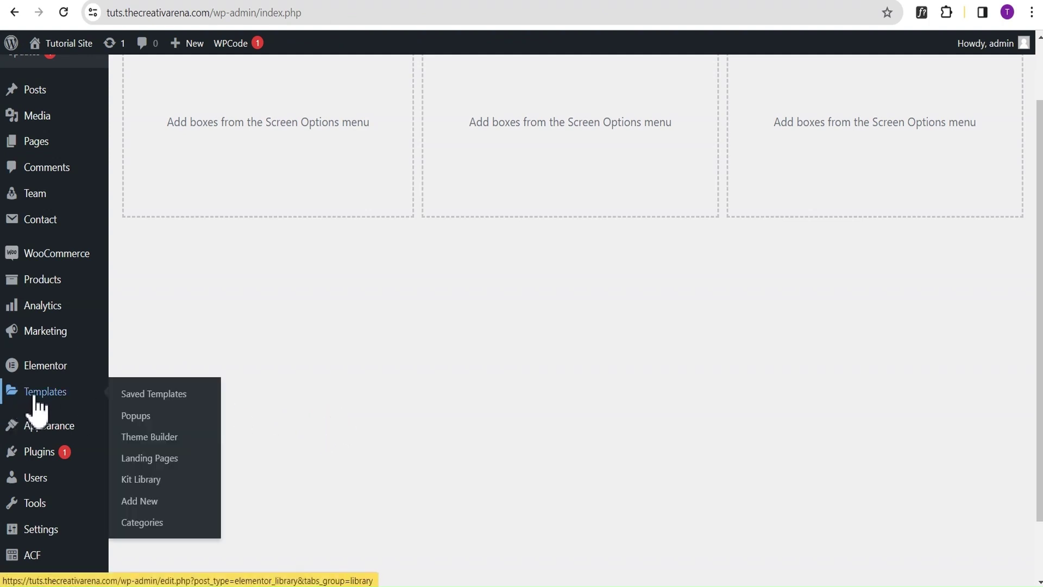
{"action": "left_click", "coordinate": [173, 439]}
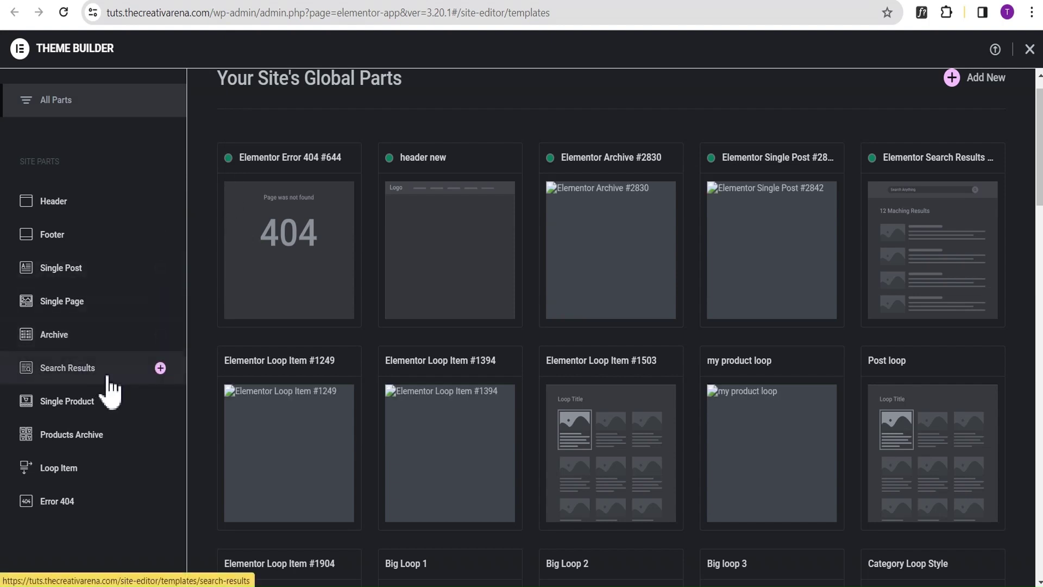
{"action": "left_click", "coordinate": [86, 455]}
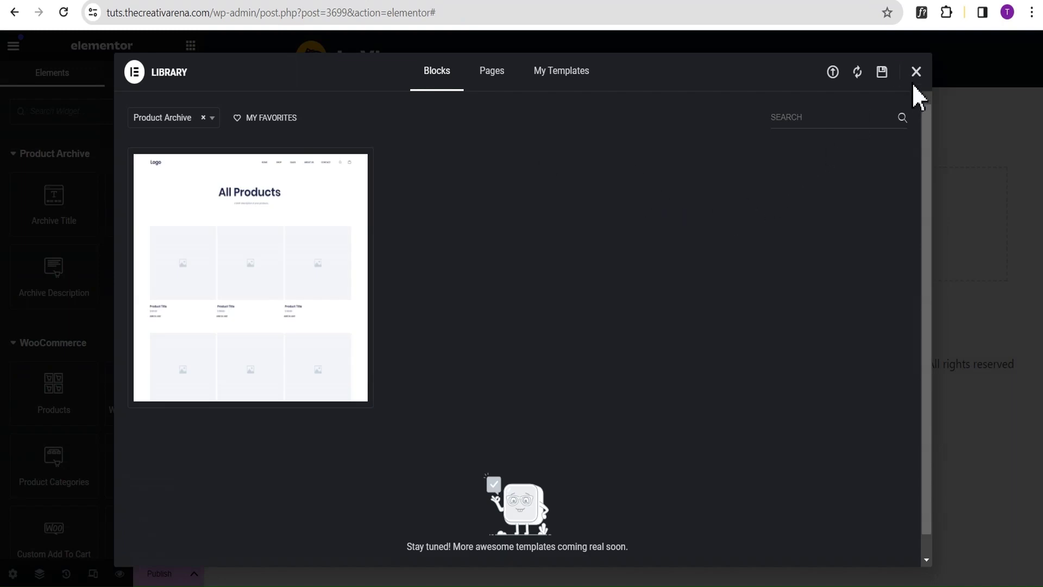
{"action": "left_click", "coordinate": [918, 72]}
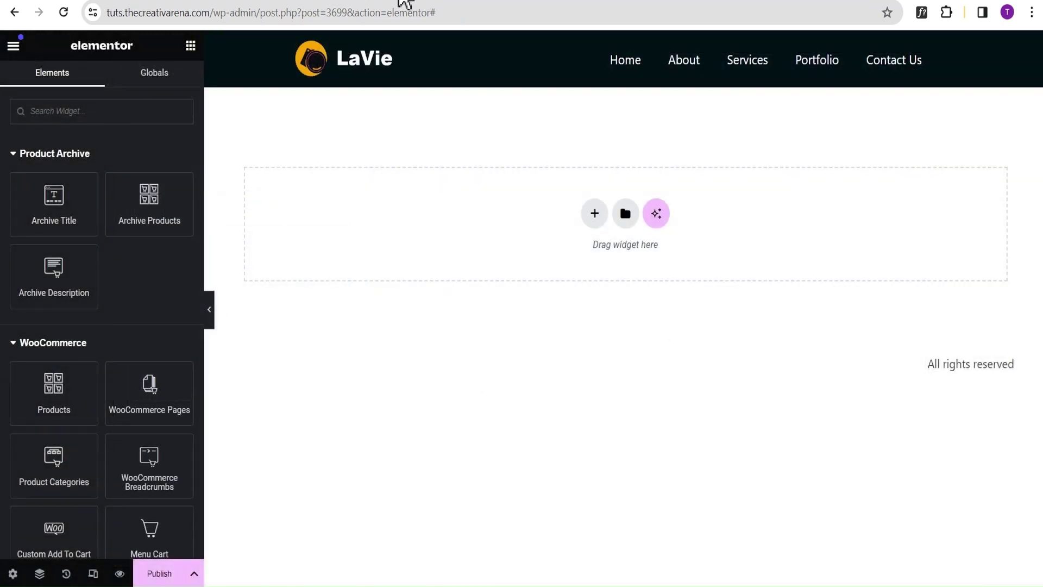
Add a single-column container to the template and set its padding to 100 px on all sides
{"action": "left_click", "coordinate": [596, 217]}
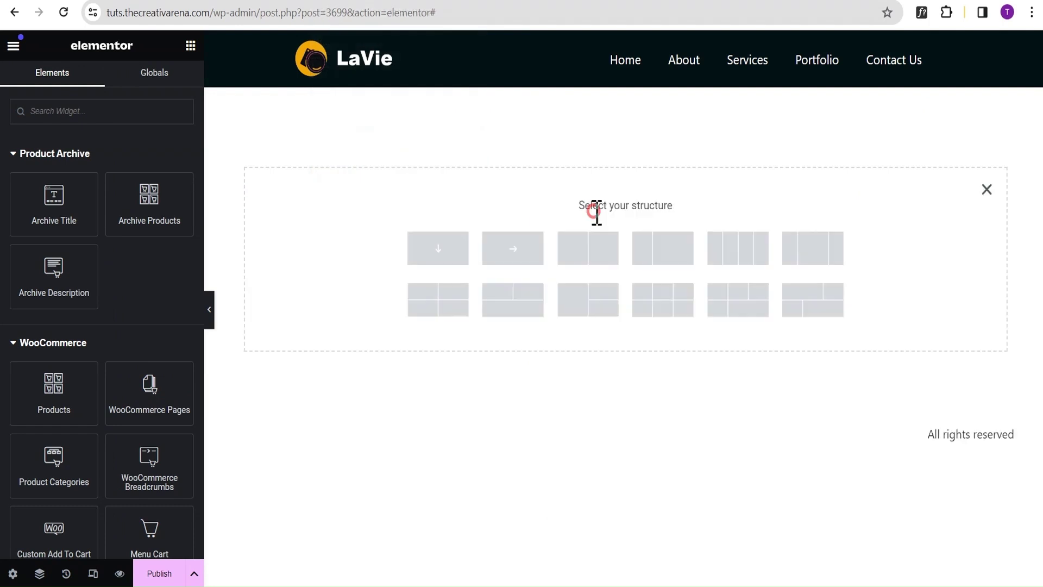
{"action": "left_click", "coordinate": [441, 255]}
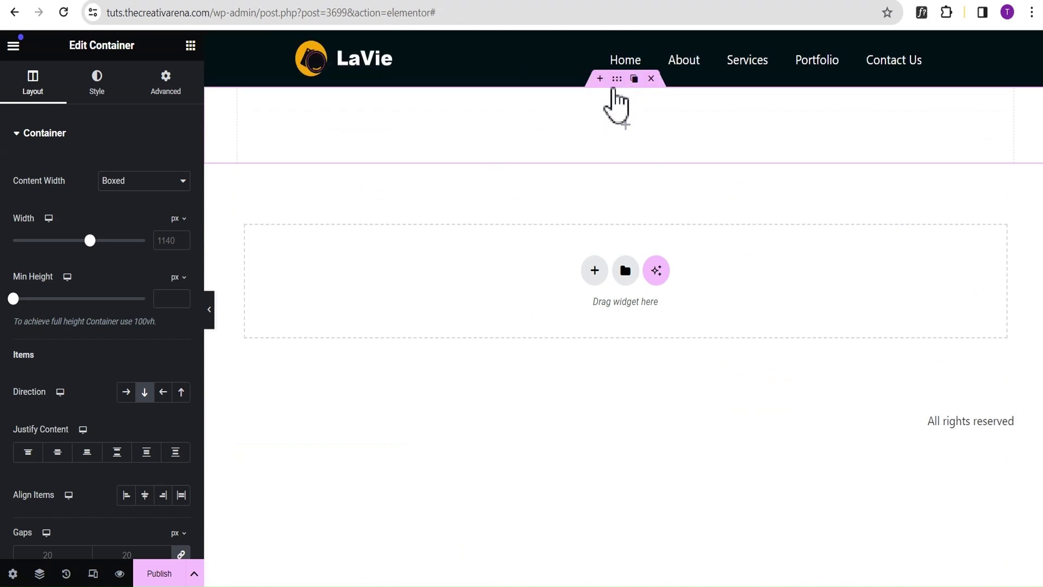
{"action": "left_click", "coordinate": [166, 90]}
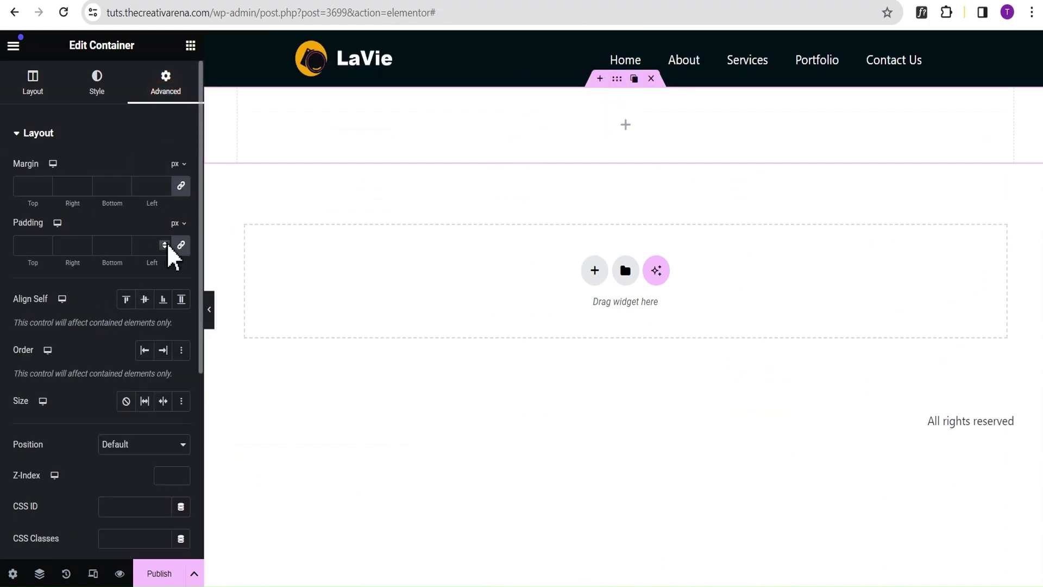
{"action": "left_click", "coordinate": [27, 246]}
{"action": "type", "text": "100"}
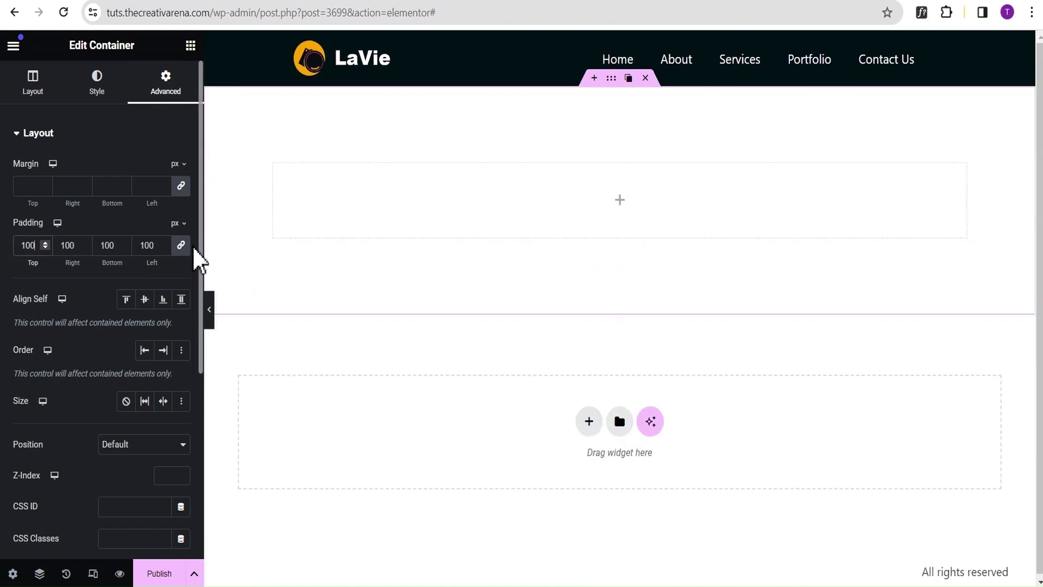
Unlink the container's padding values and set the left and right padding to 20 px
{"action": "left_click", "coordinate": [181, 245]}
{"action": "left_click", "coordinate": [147, 244]}
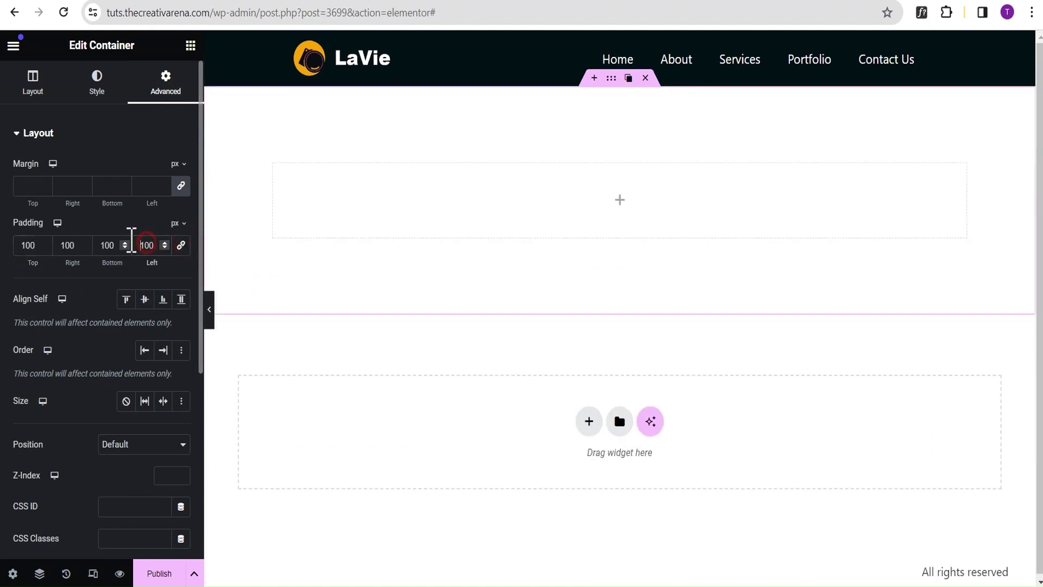
{"action": "double_click", "coordinate": [146, 245]}
{"action": "type", "text": "20"}
{"action": "double_click", "coordinate": [73, 245]}
{"action": "type", "text": "20"}
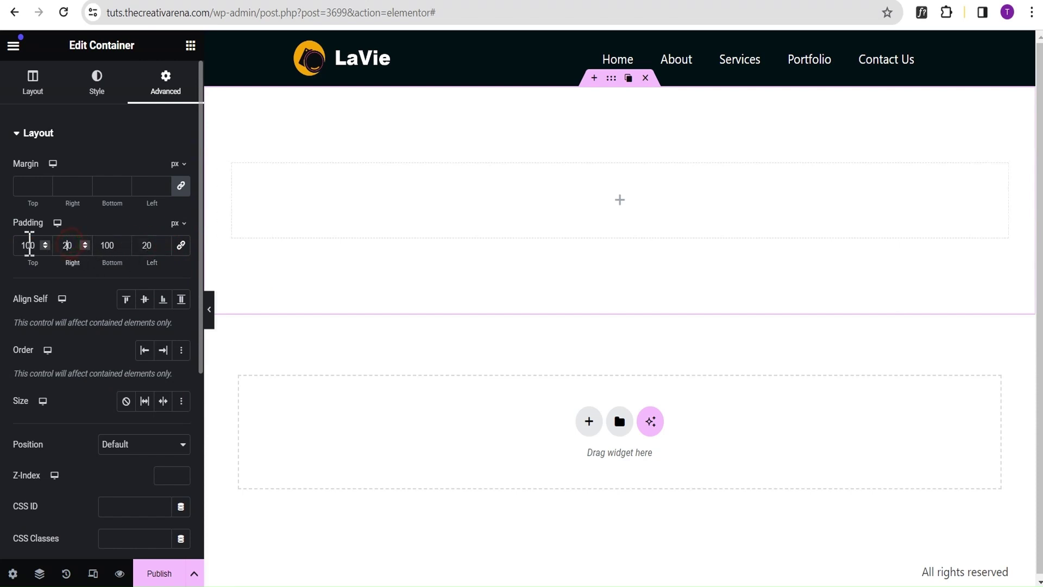
{"action": "left_click", "coordinate": [88, 277]}
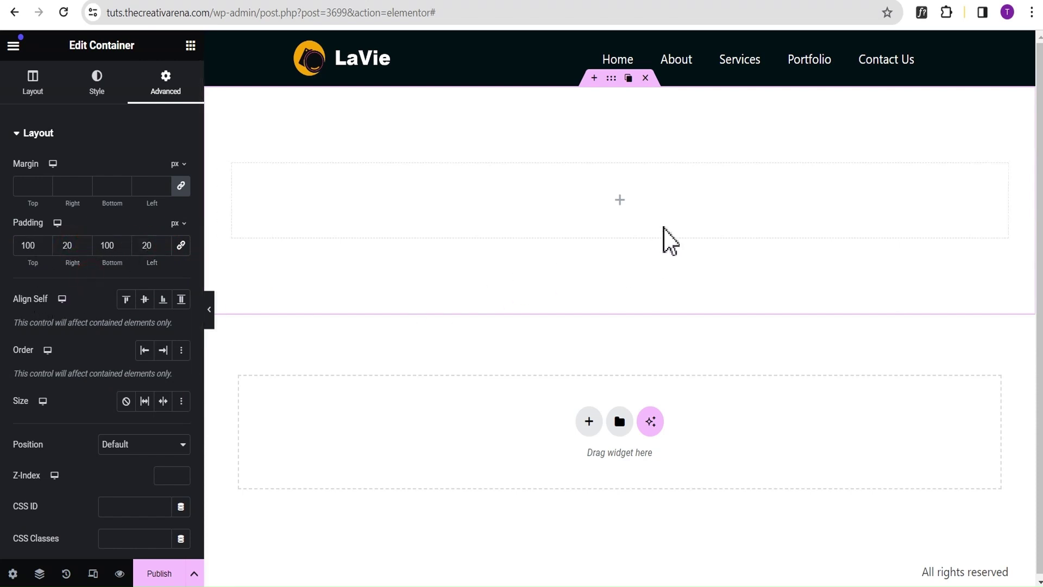
Find the Loop Grid widget and place it inside the container
{"action": "left_click", "coordinate": [619, 199]}
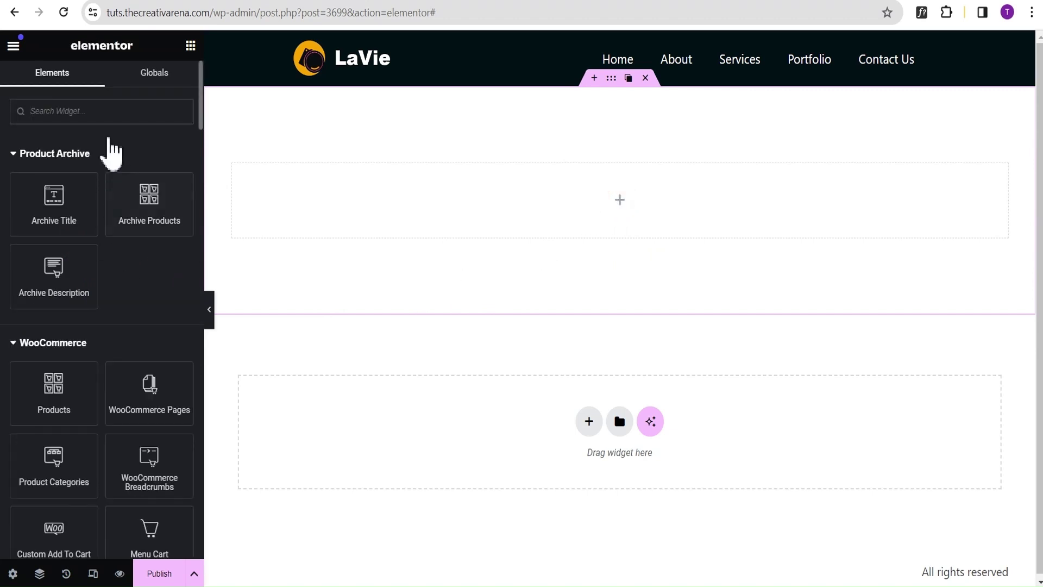
{"action": "left_click", "coordinate": [92, 112]}
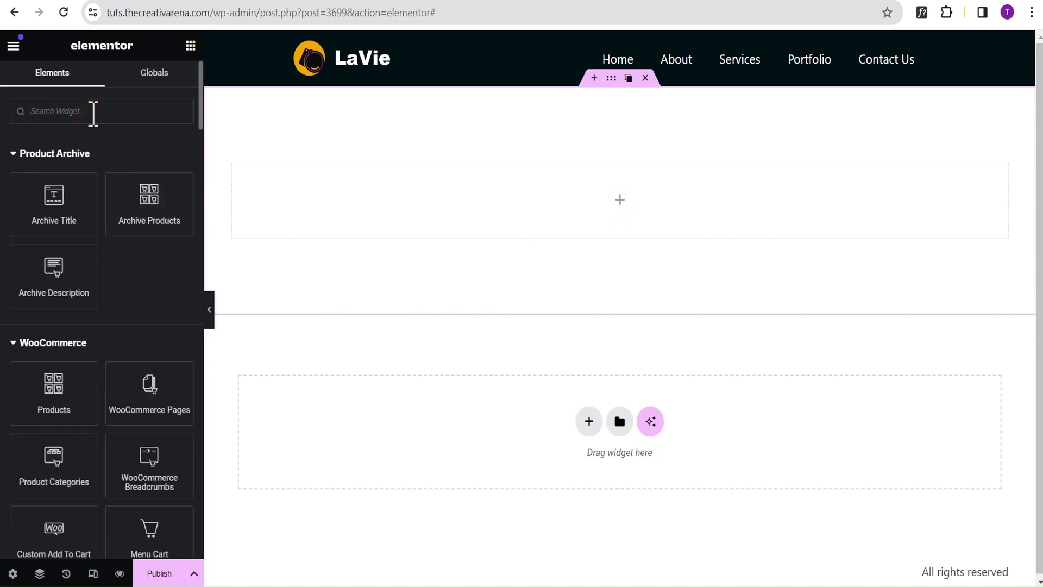
{"action": "type", "text": "loop"}
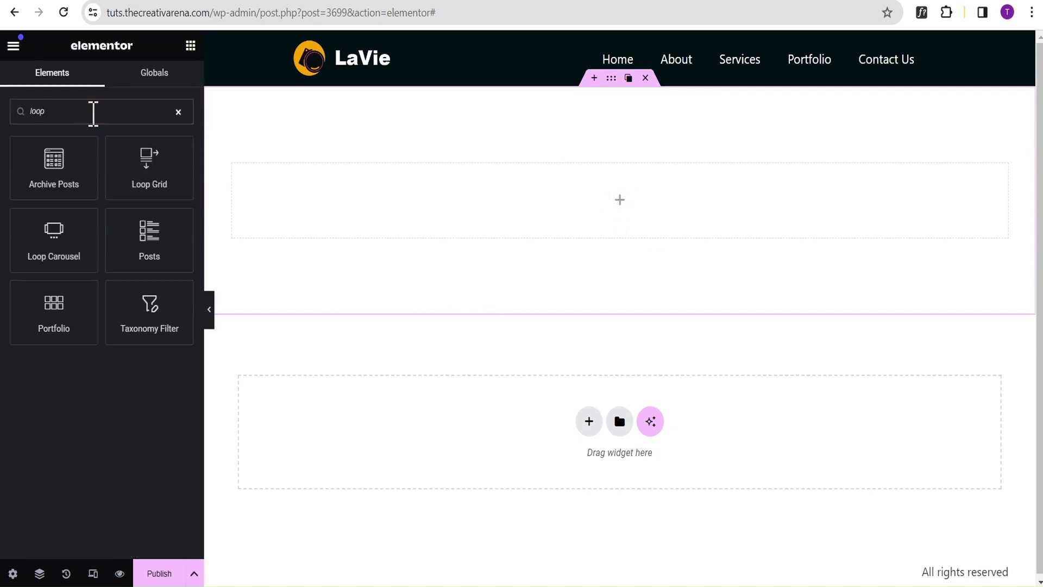
{"action": "left_click_drag", "start_coordinate": [140, 163], "coordinate": [538, 228]}
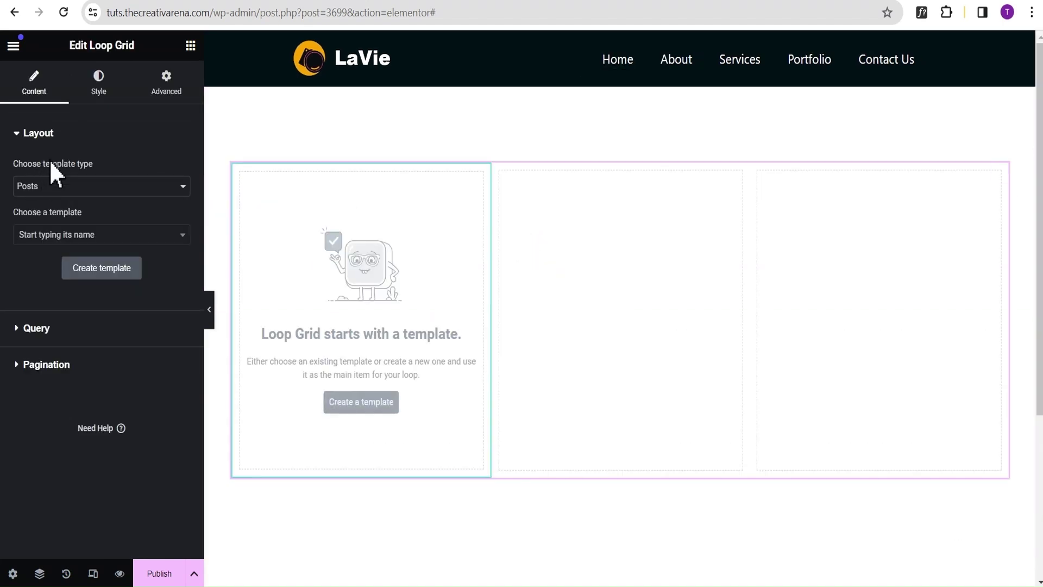
Set the Loop Grid's template type to Products and choose the "hover products" template
{"action": "left_click", "coordinate": [60, 184]}
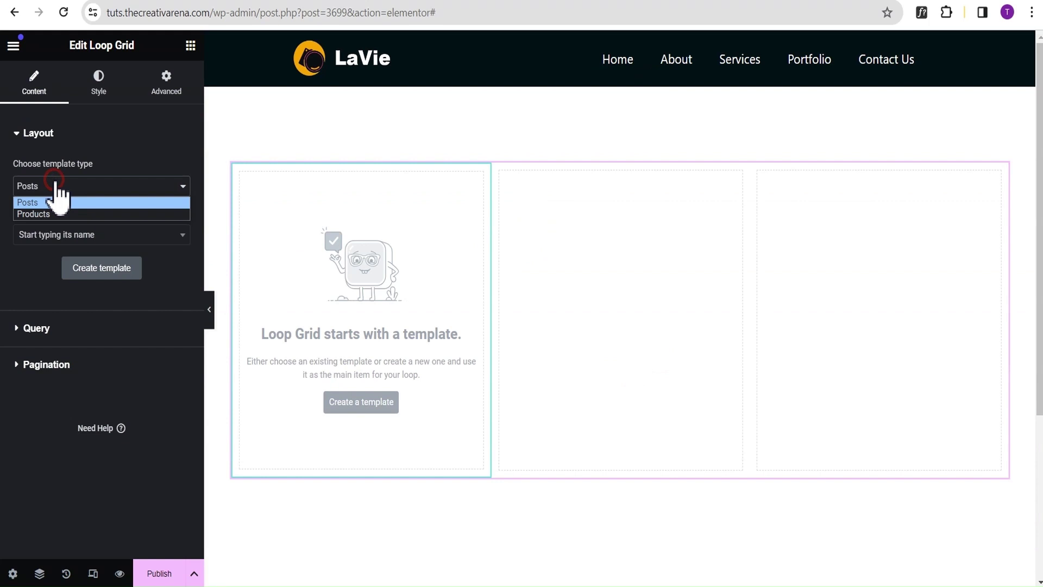
{"action": "left_click", "coordinate": [39, 214]}
{"action": "left_click", "coordinate": [41, 228]}
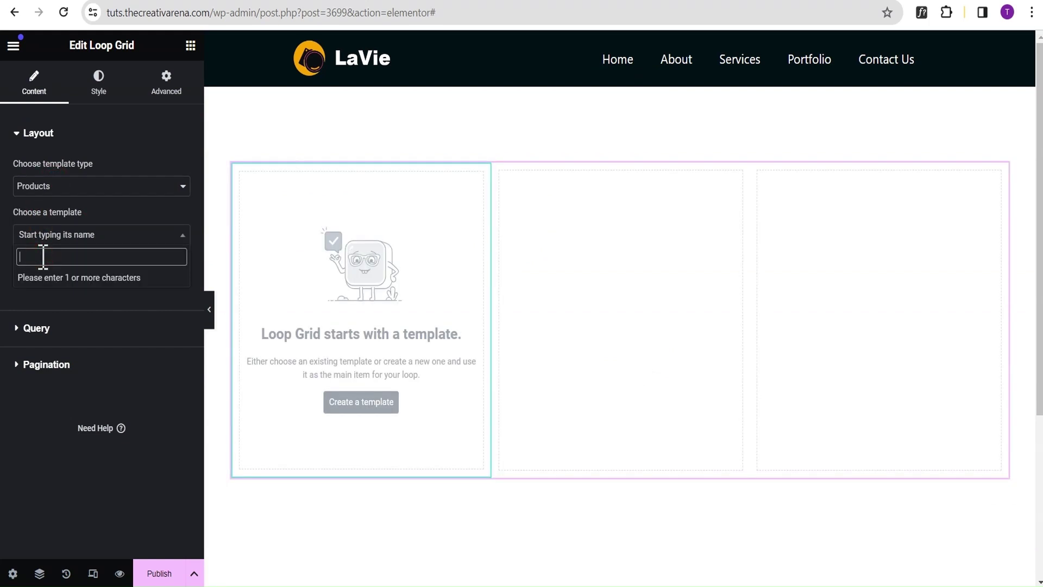
{"action": "type", "text": "hover"}
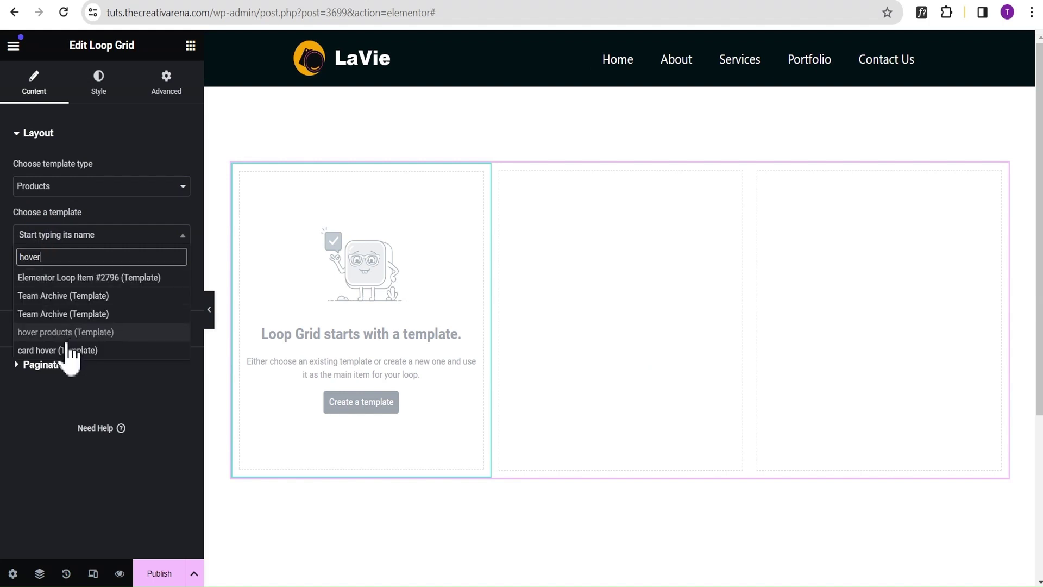
{"action": "left_click", "coordinate": [52, 331]}
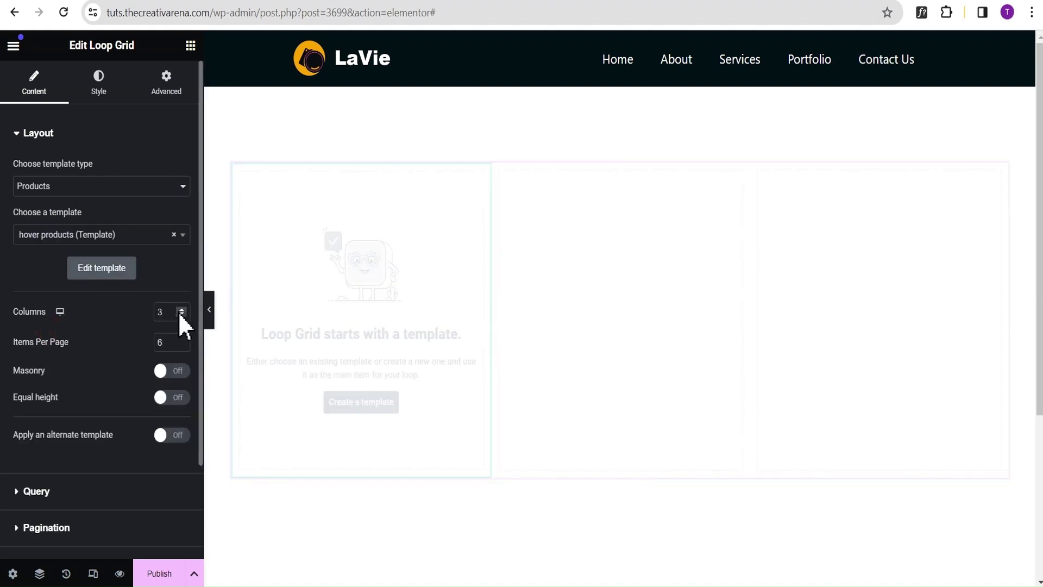
Set the Loop Grid to 4 columns and 8 items per page
{"action": "left_click", "coordinate": [160, 311]}
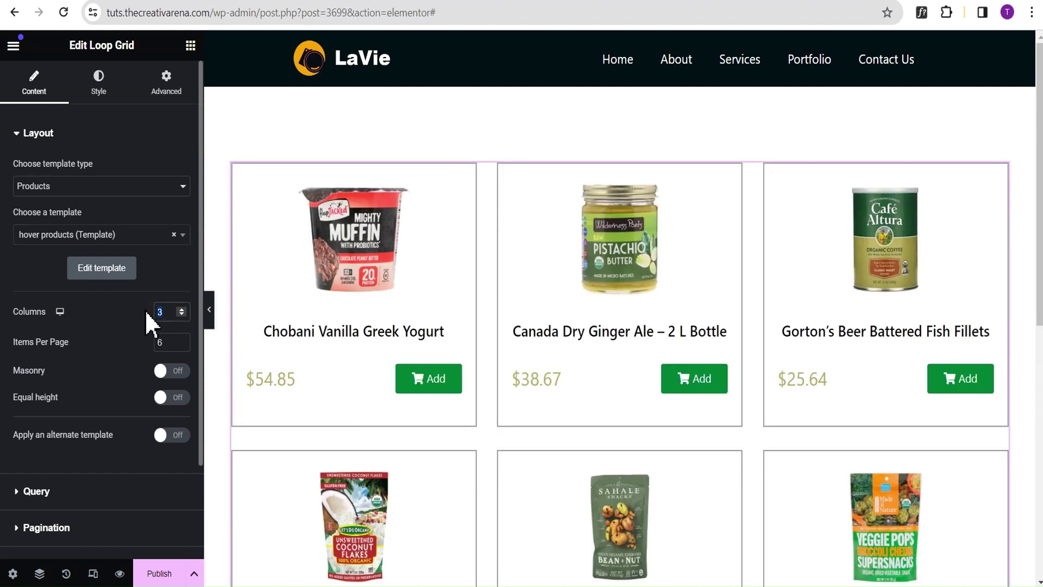
{"action": "type", "text": "4"}
{"action": "key", "text": "Tab"}
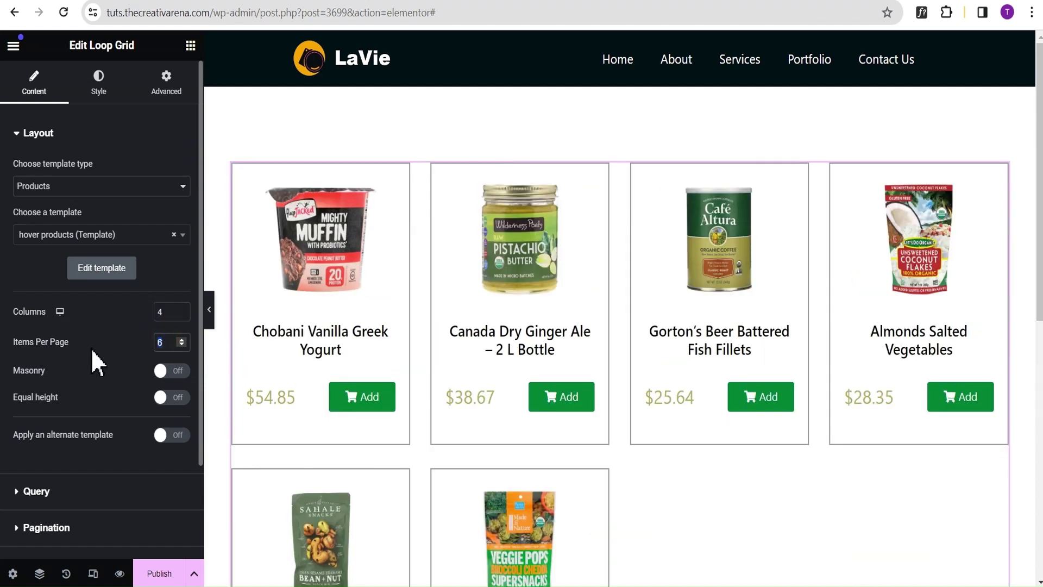
{"action": "type", "text": "8"}
Set the Loop Grid's query source to Current Query
{"action": "scroll", "coordinate": [55, 375], "scroll_direction": "down", "scroll_amount": 1}
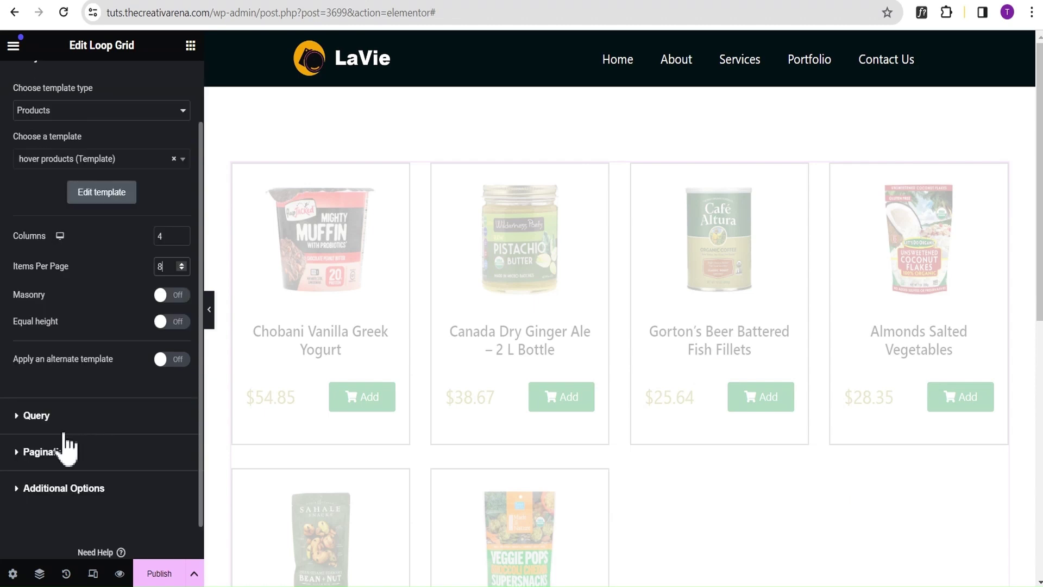
{"action": "left_click", "coordinate": [48, 420]}
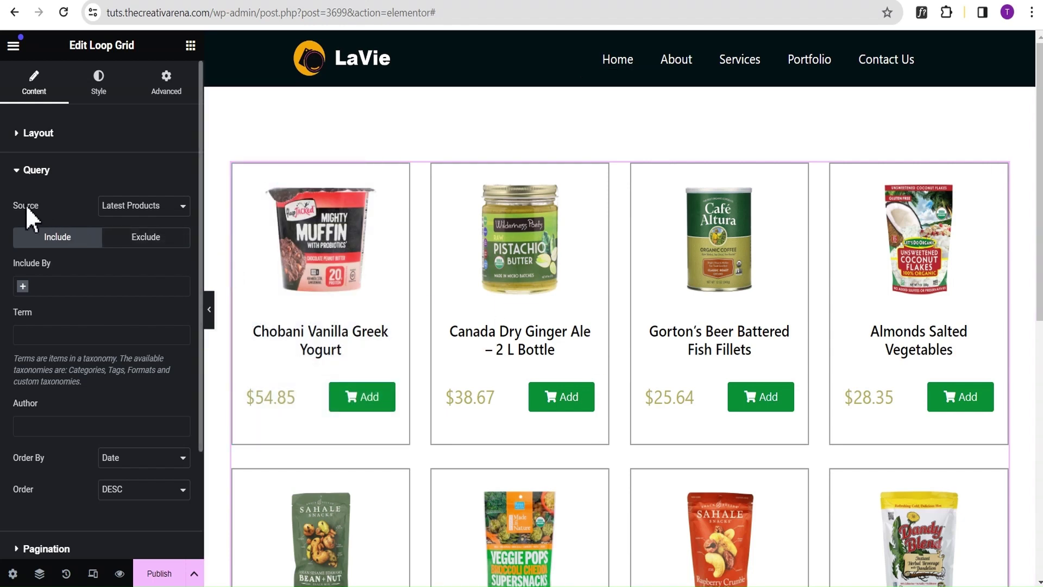
{"action": "left_click", "coordinate": [126, 207]}
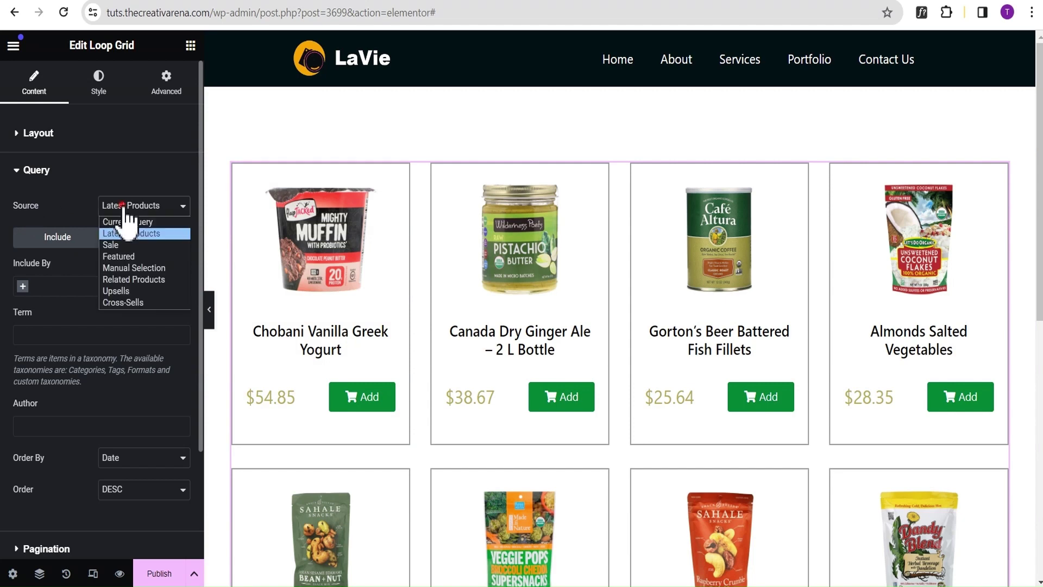
{"action": "left_click", "coordinate": [126, 221]}
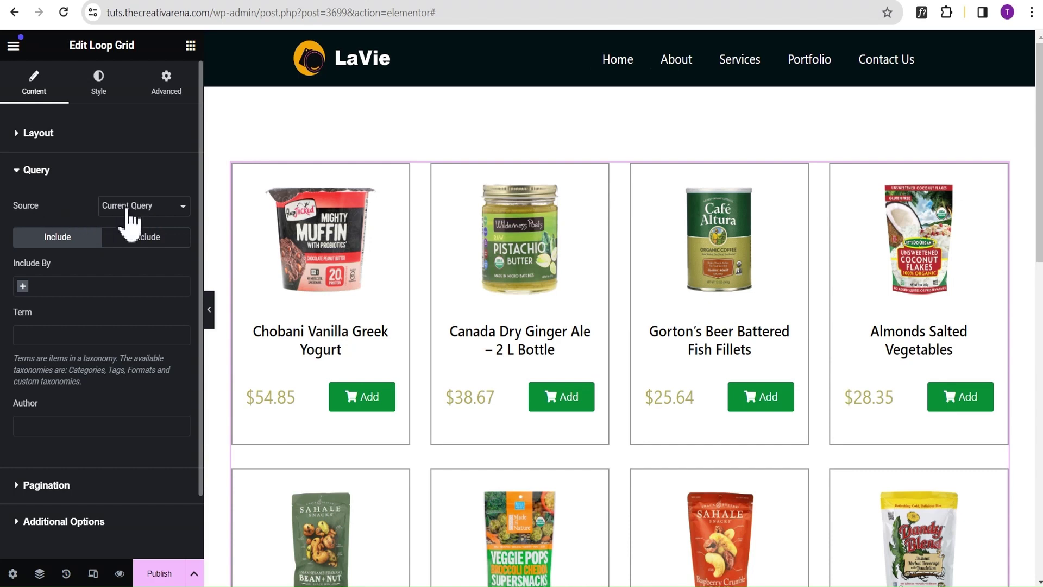
Set the Loop Grid's pagination to Numbers and check the page numbers below the grid
{"action": "left_click", "coordinate": [127, 207]}
{"action": "left_click", "coordinate": [64, 205]}
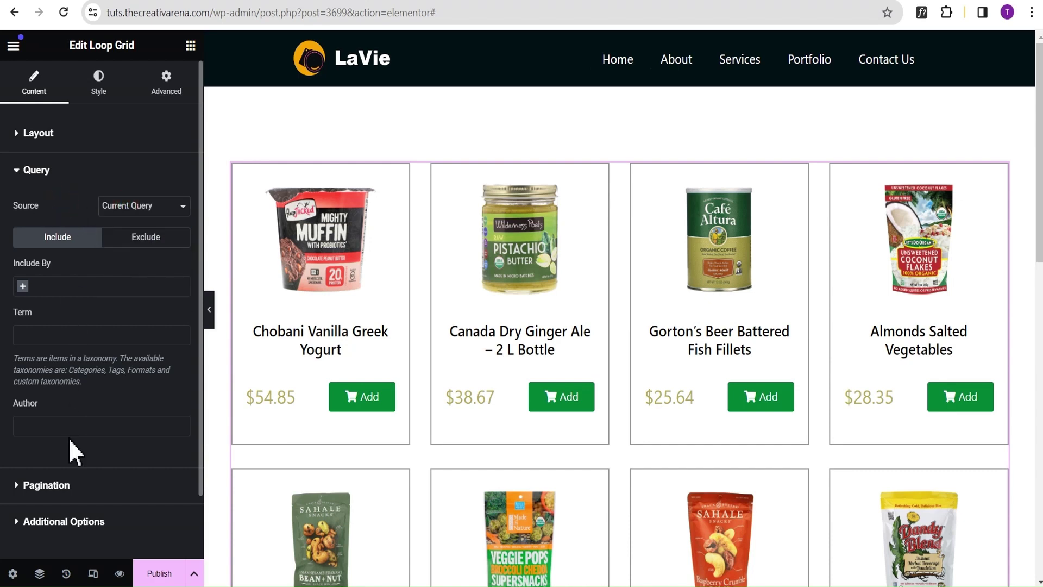
{"action": "left_click", "coordinate": [55, 486]}
{"action": "left_click", "coordinate": [140, 243]}
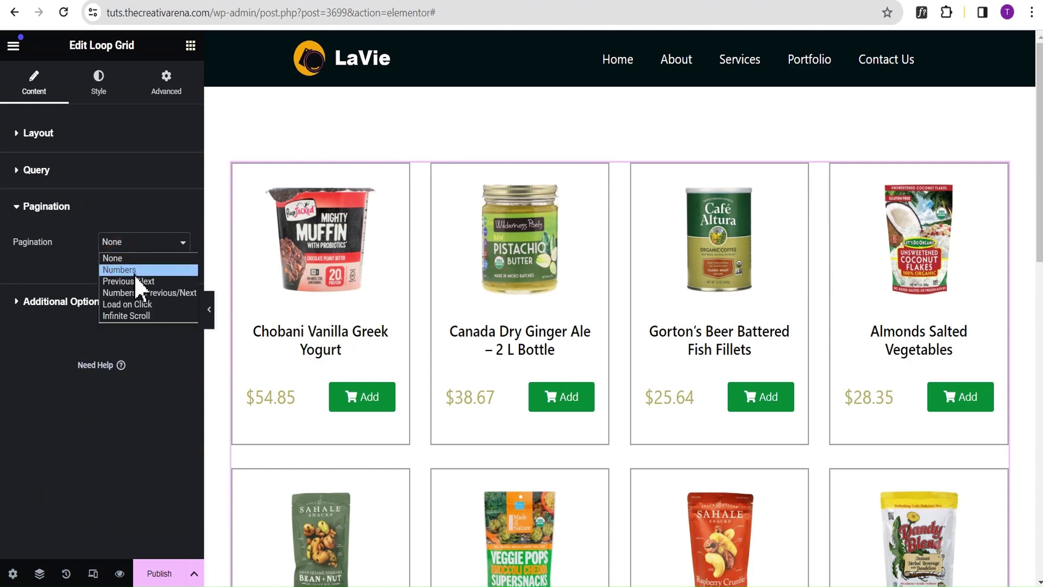
{"action": "left_click", "coordinate": [133, 269]}
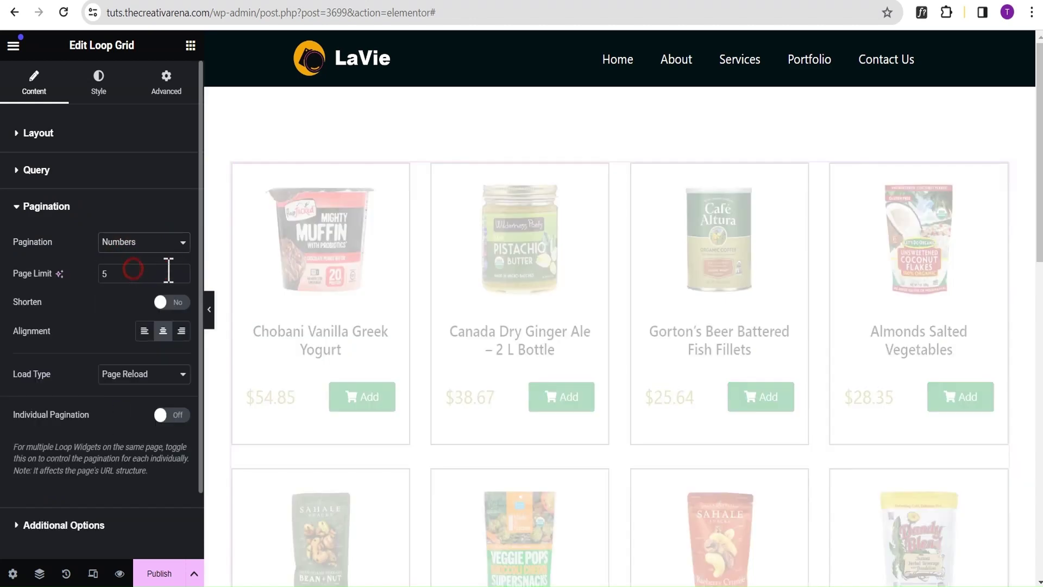
{"action": "left_click", "coordinate": [37, 211]}
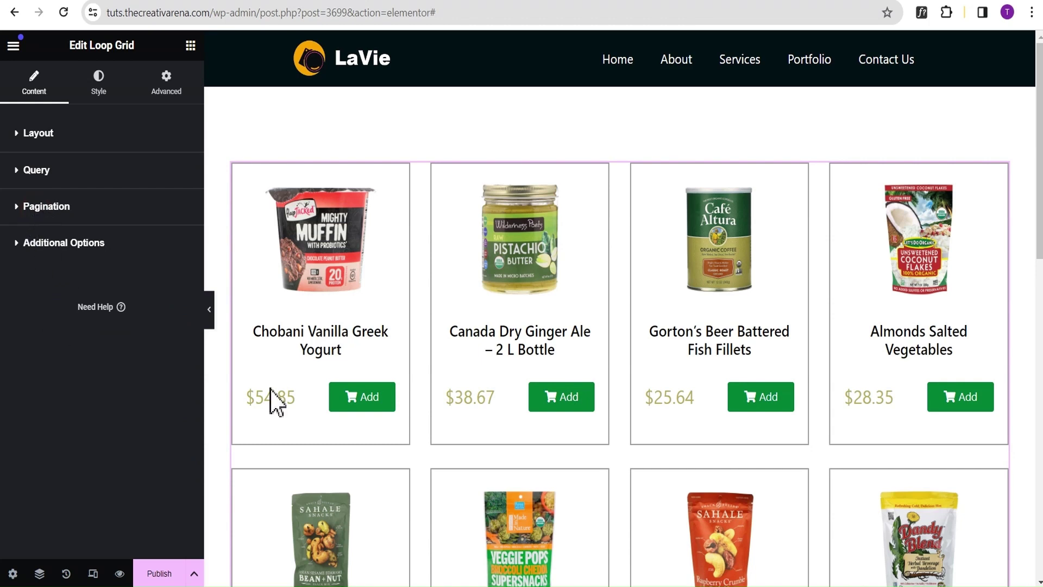
{"action": "scroll", "coordinate": [683, 430], "scroll_direction": "down", "scroll_amount": 10}
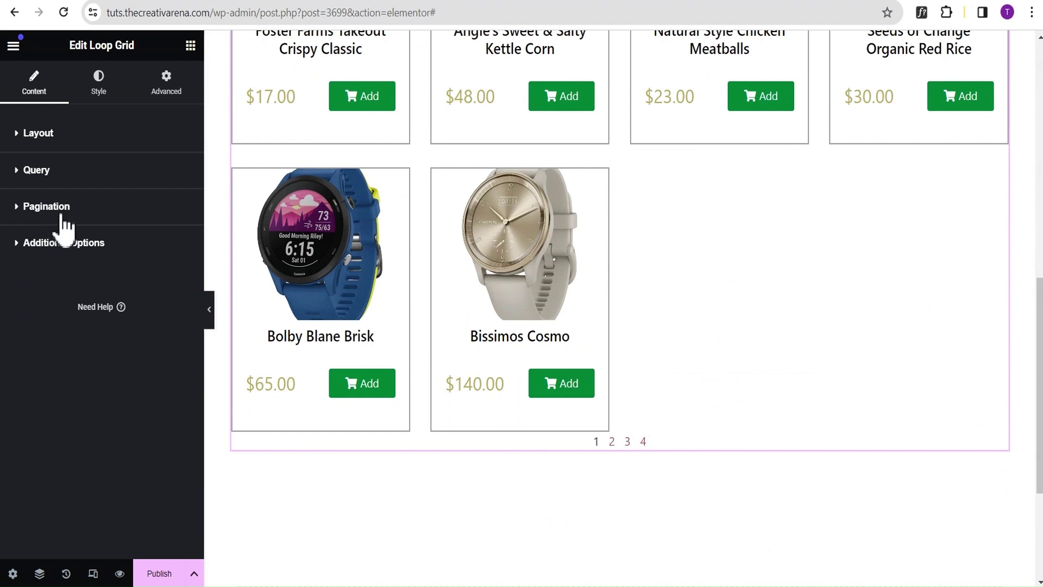
{"action": "left_click", "coordinate": [48, 140]}
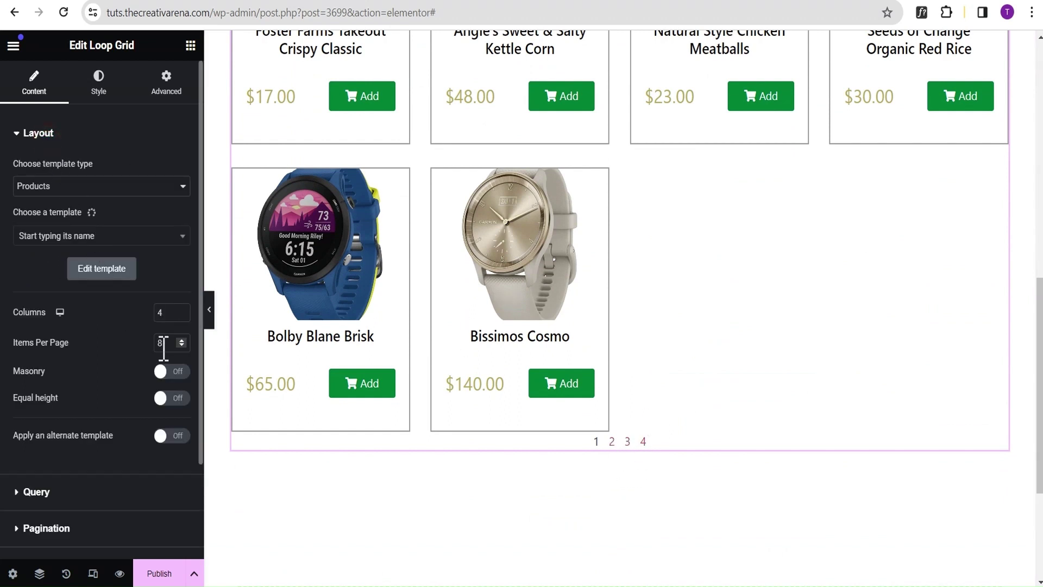
{"action": "left_click", "coordinate": [21, 135]}
{"action": "scroll", "coordinate": [279, 258], "scroll_direction": "up", "scroll_amount": 10}
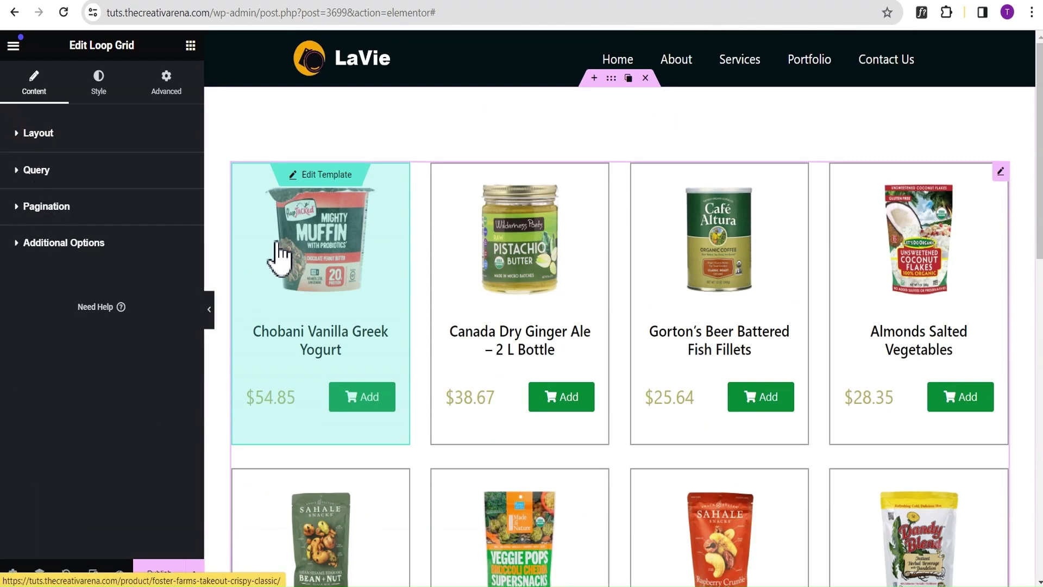
Turn on the Nothing Found Message in the Loop Grid's additional options
{"action": "scroll", "coordinate": [423, 303], "scroll_direction": "down", "scroll_amount": 5}
{"action": "scroll", "coordinate": [379, 298], "scroll_direction": "up", "scroll_amount": 4}
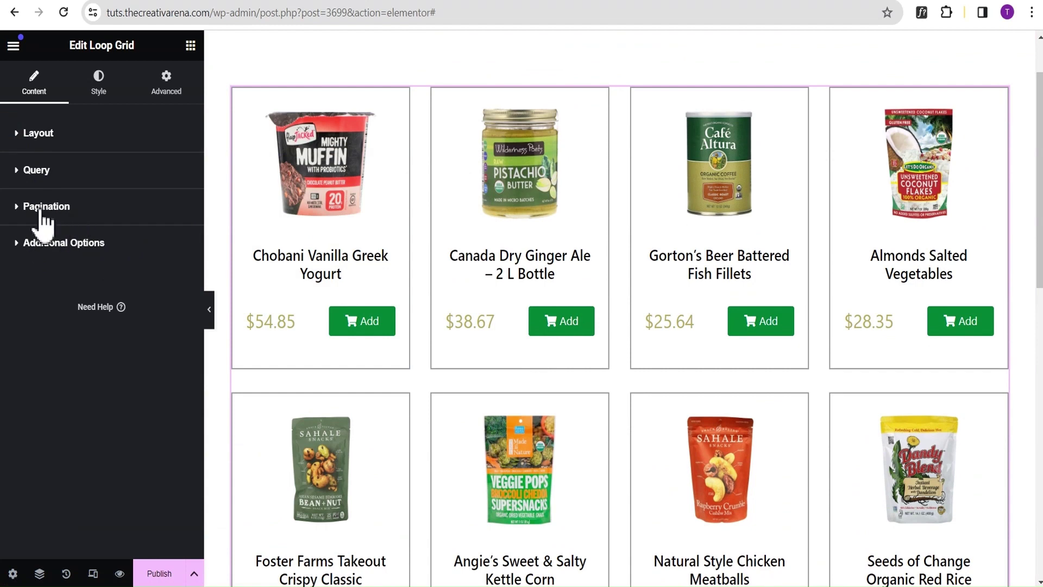
{"action": "left_click", "coordinate": [47, 241]}
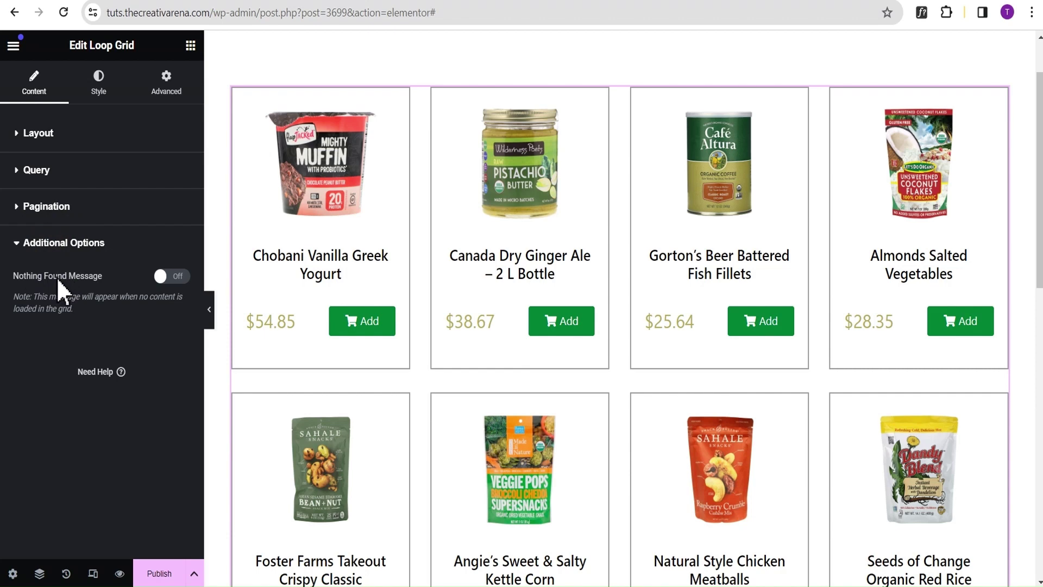
{"action": "left_click", "coordinate": [174, 276]}
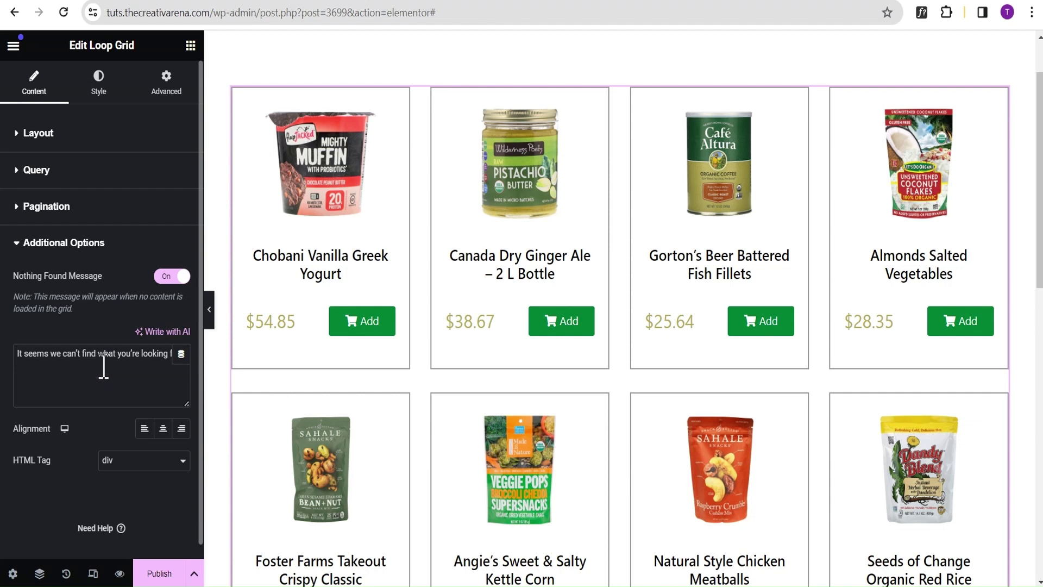
{"action": "left_click", "coordinate": [39, 250]}
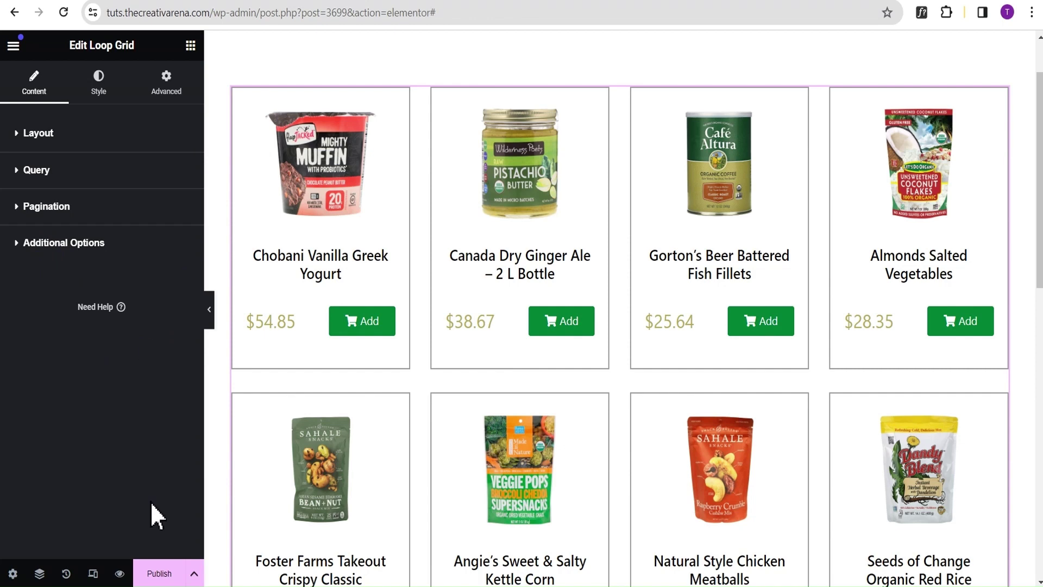
Publish the template with the display condition Include All Product Archives
{"action": "left_click", "coordinate": [155, 570]}
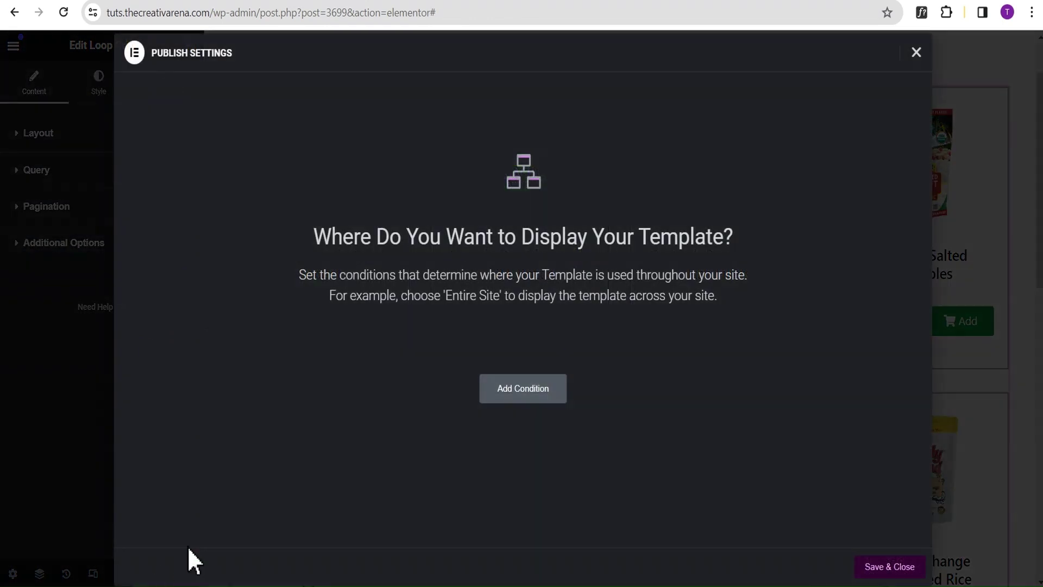
{"action": "left_click", "coordinate": [507, 388]}
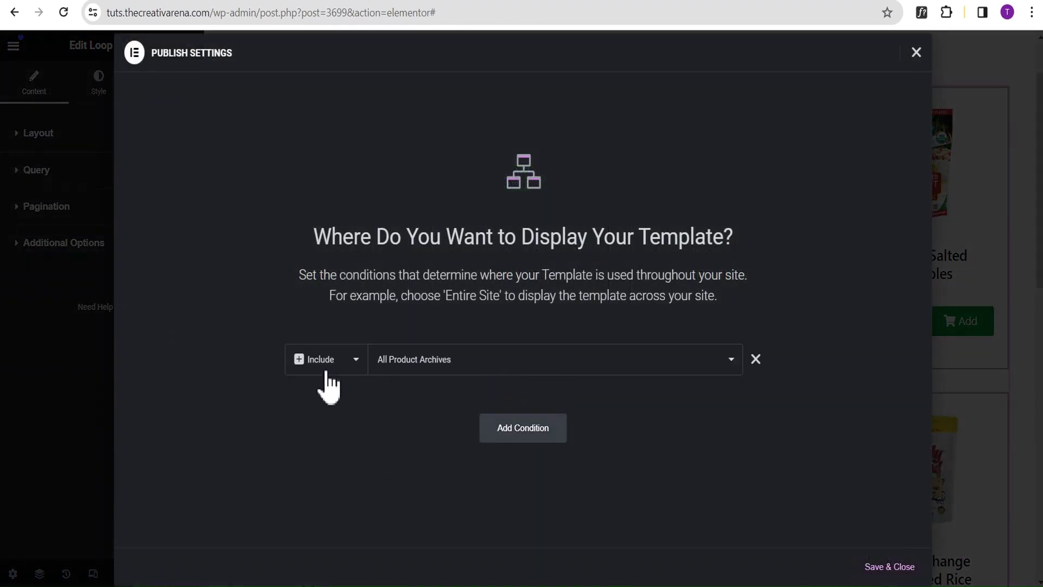
{"action": "left_click", "coordinate": [880, 565]}
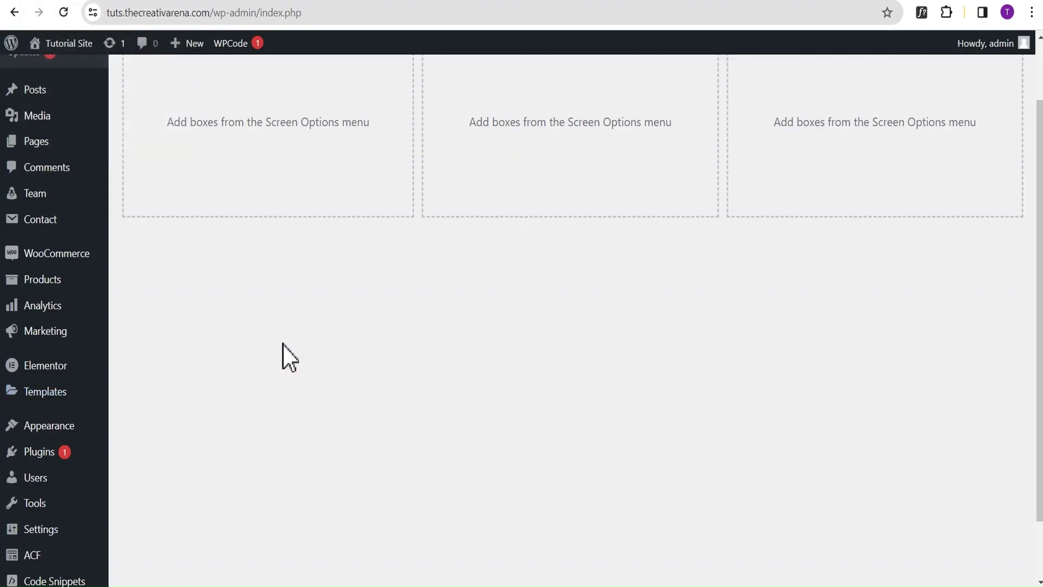
Search the WordPress plugin directory for "code snippet"
{"action": "scroll", "coordinate": [252, 353], "scroll_direction": "down", "scroll_amount": 2}
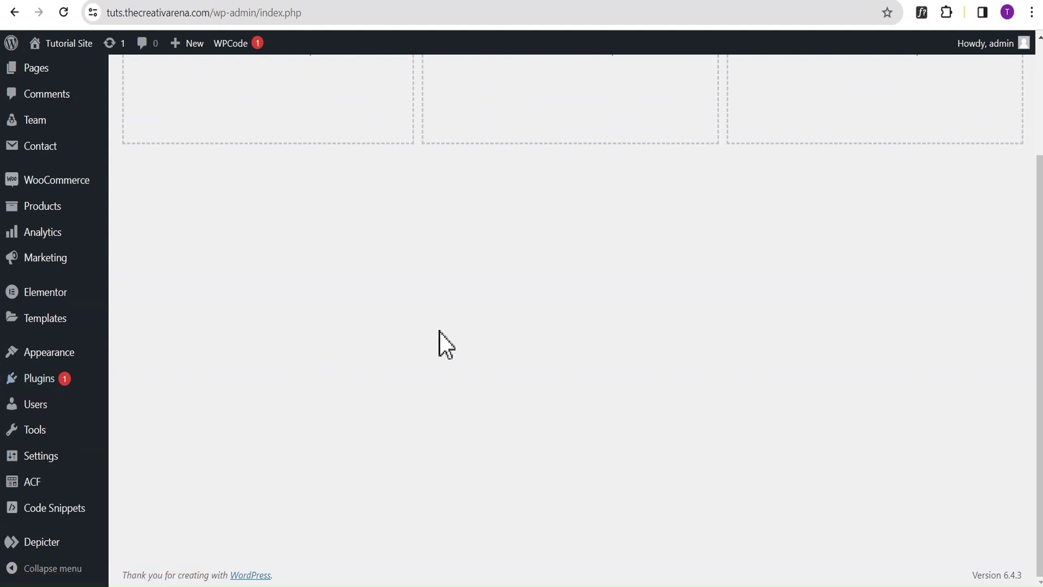
{"action": "mouse_move", "coordinate": [37, 387]}
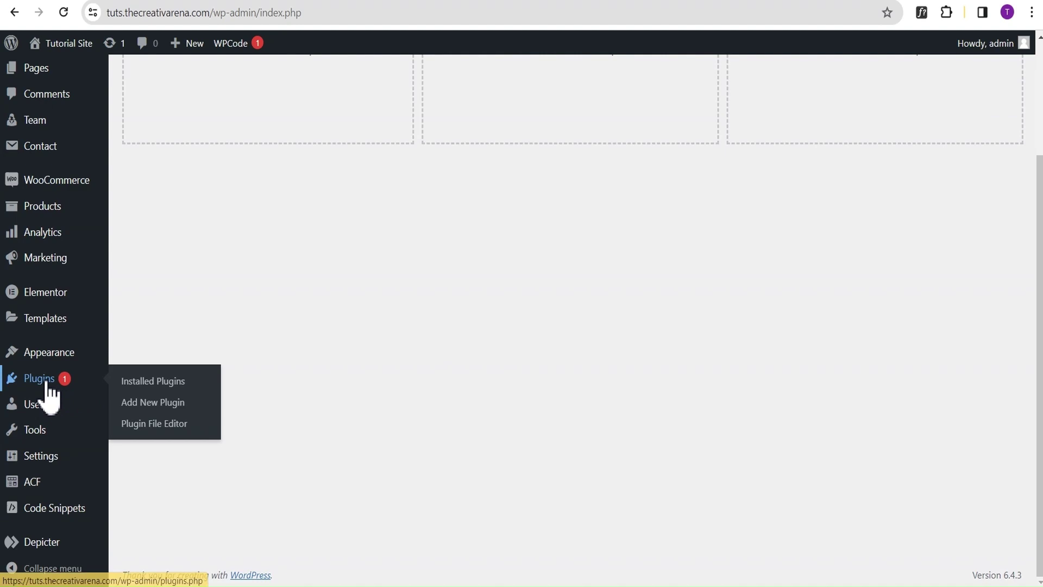
{"action": "left_click", "coordinate": [167, 405]}
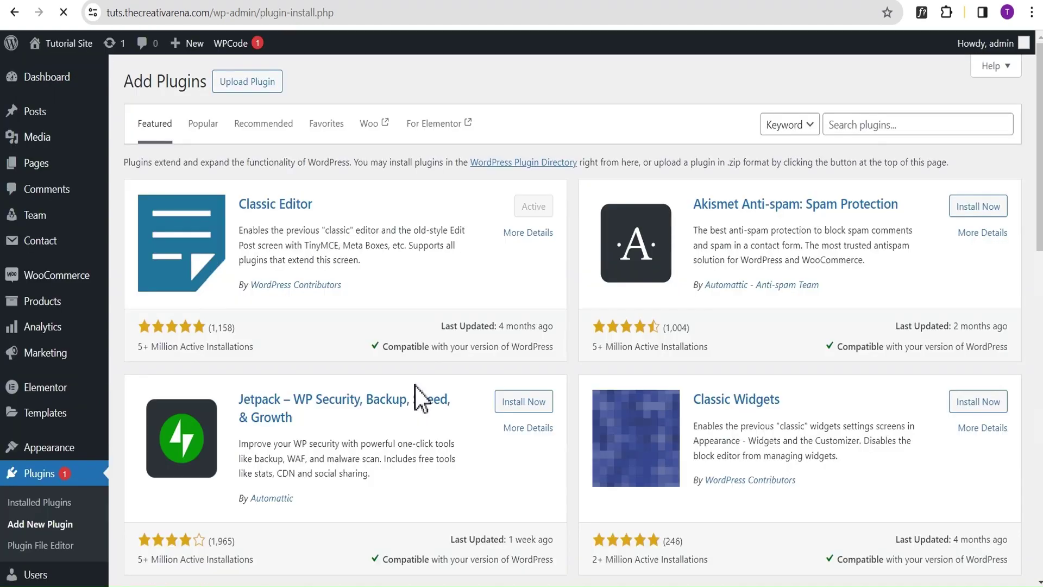
{"action": "left_click", "coordinate": [855, 126]}
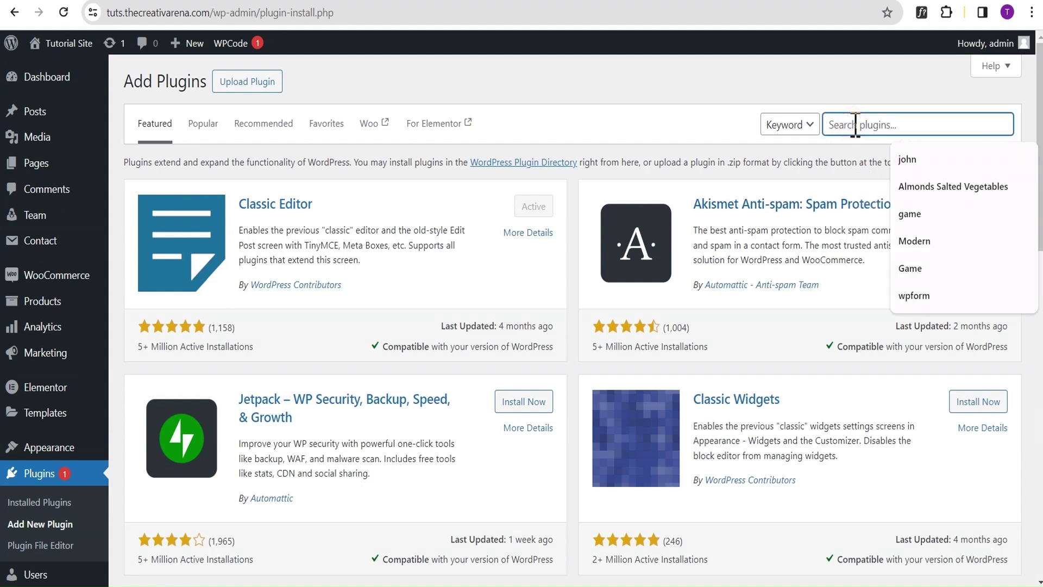
{"action": "type", "text": "code"}
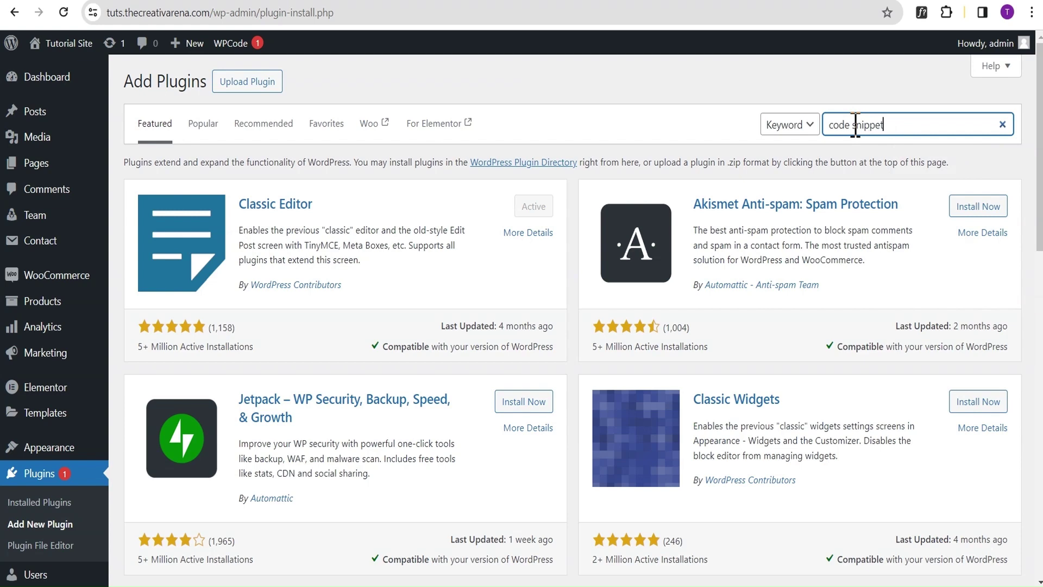
{"action": "type", "text": " snippet"}
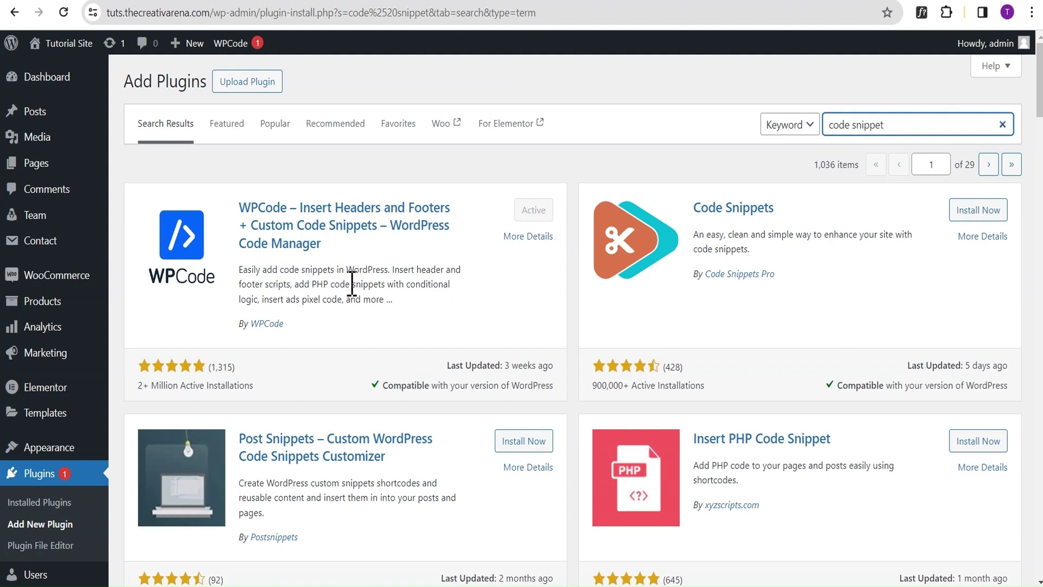
Create a blank custom code snippet in WPCode and title it "Products hover"
{"action": "scroll", "coordinate": [396, 286], "scroll_direction": "down", "scroll_amount": 4}
{"action": "mouse_move", "coordinate": [41, 511]}
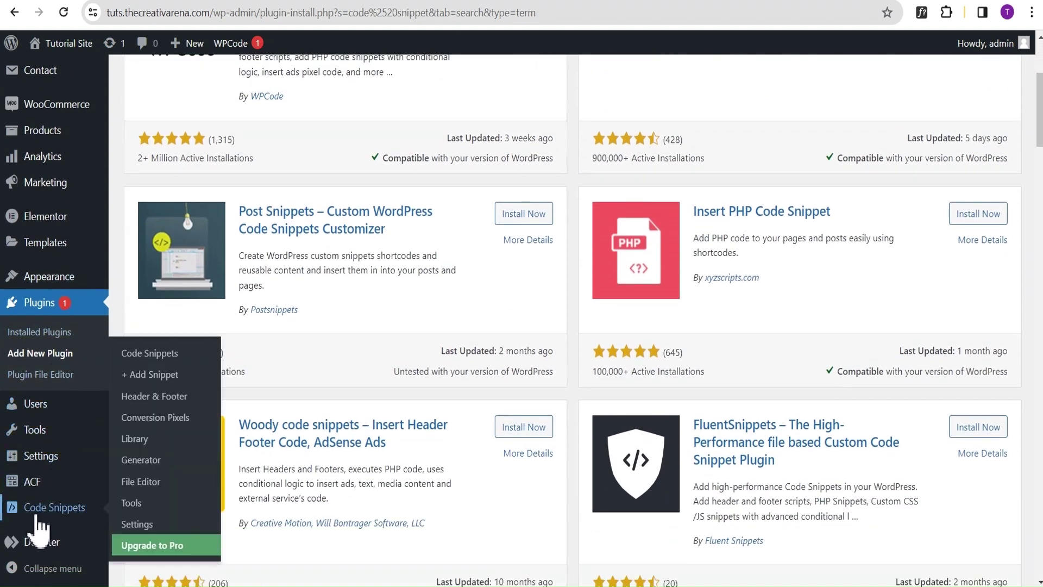
{"action": "left_click", "coordinate": [155, 378]}
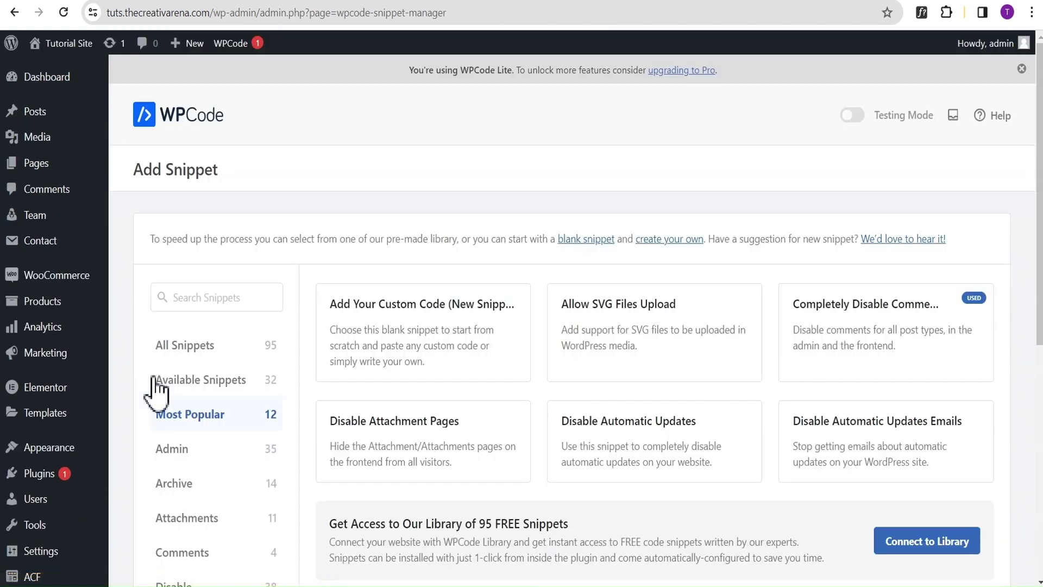
{"action": "mouse_move", "coordinate": [434, 297]}
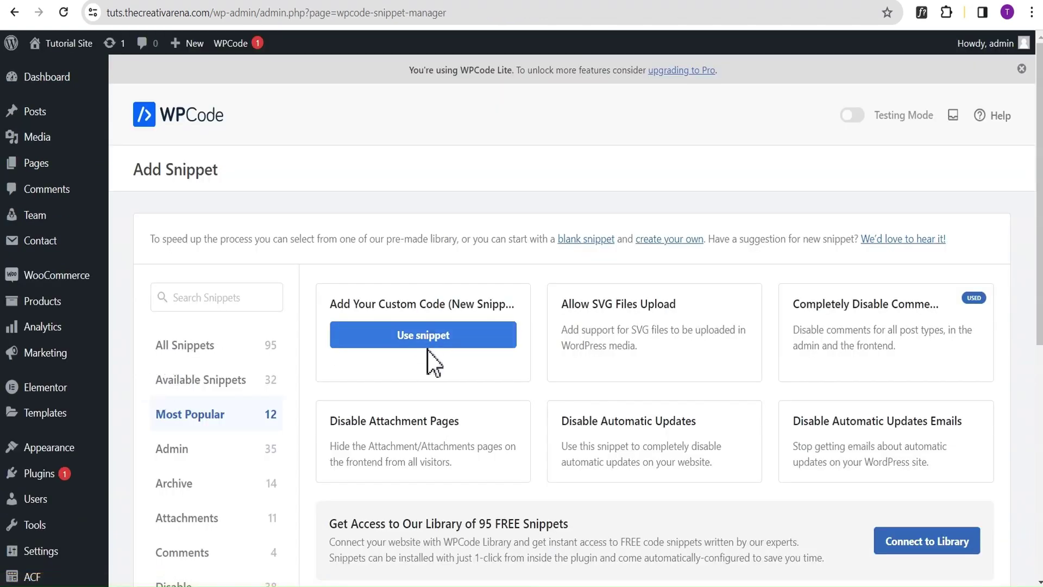
{"action": "left_click", "coordinate": [408, 336]}
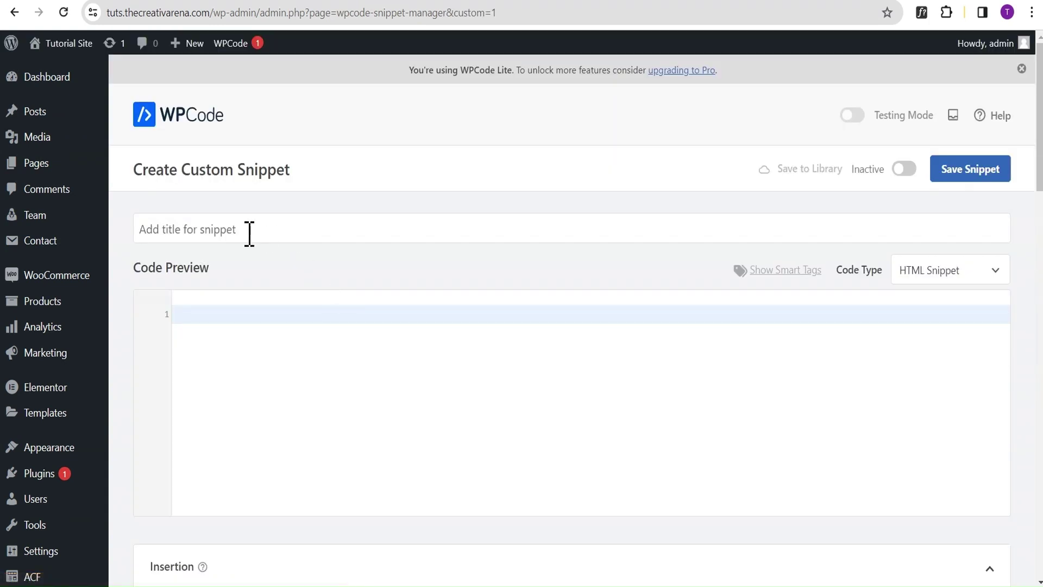
{"action": "left_click", "coordinate": [248, 231]}
{"action": "type", "text": "Products hover"}
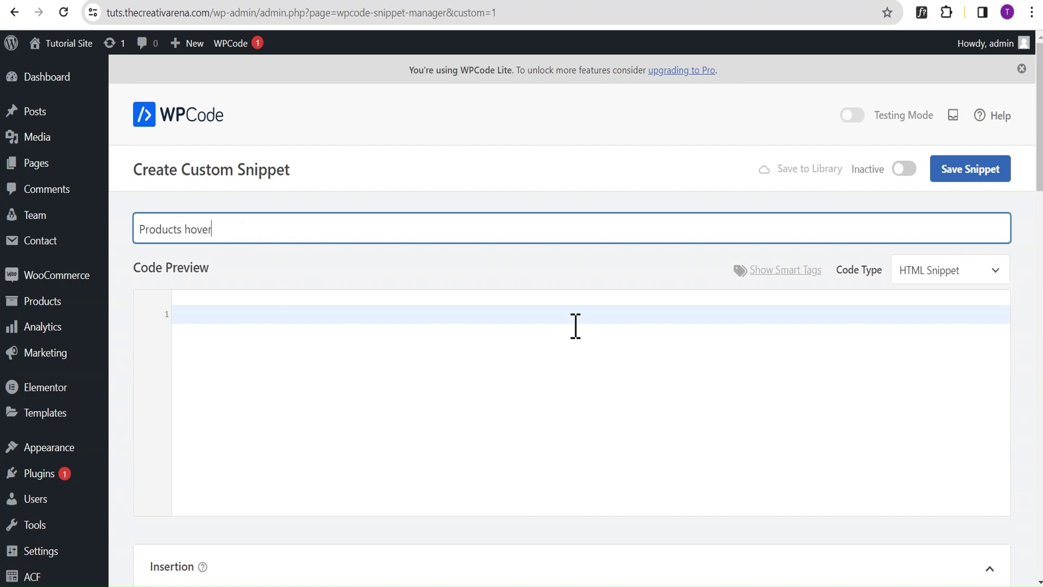
Copy the lw_search_filter_pages code from product display.php into the snippet and set its code type to PHP Snippet
{"action": "left_click", "coordinate": [485, 280]}
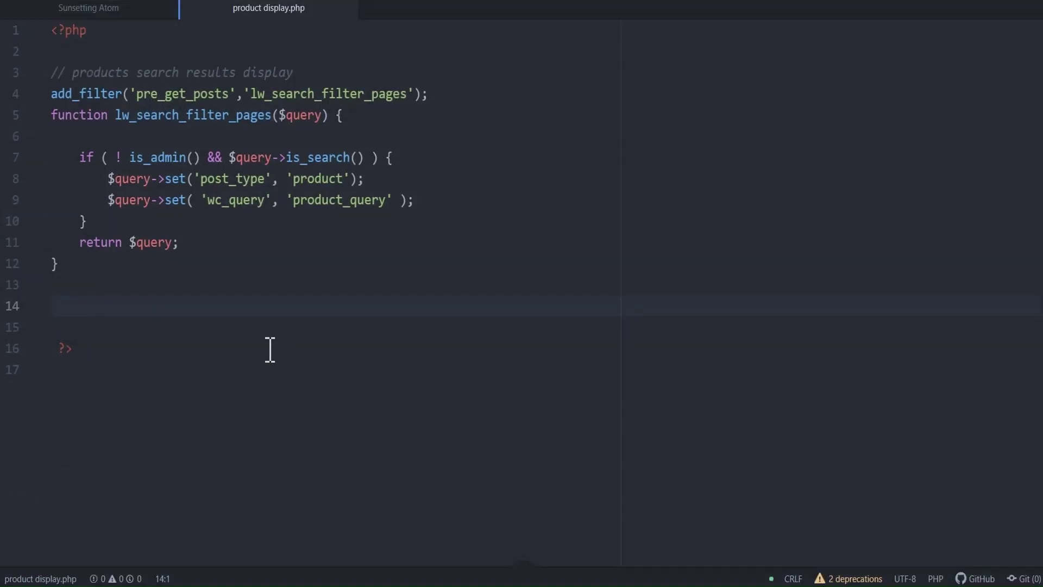
{"action": "left_click_drag", "start_coordinate": [59, 283], "coordinate": [47, 81]}
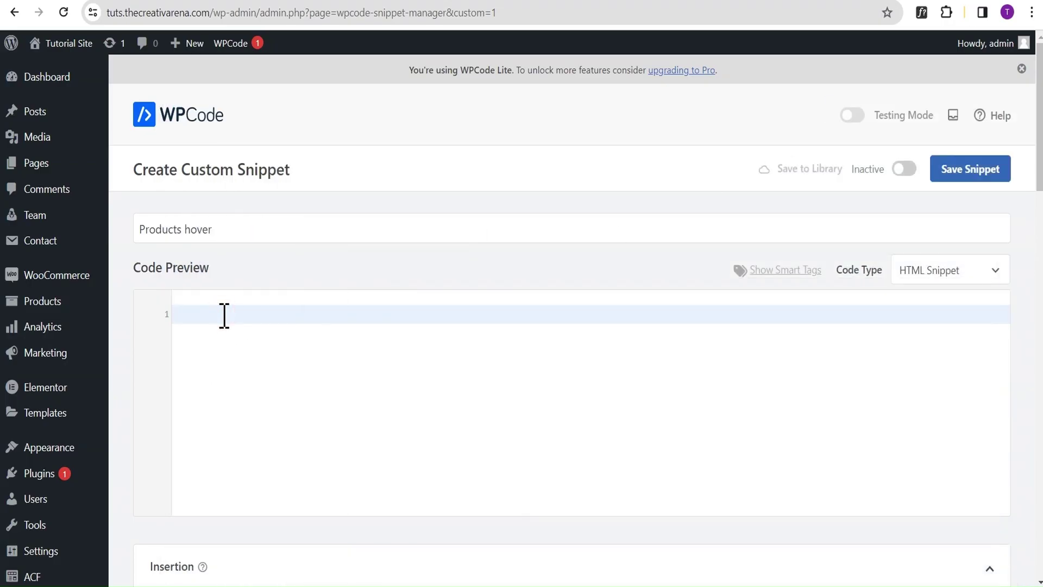
{"action": "type", "text": "// products search results display add_filter('pre_get_posts','lw_search_filter_pages'); function lw_search_filter_pages($query) {      if ( ! is_admin() && $query->is_search() ) {         $query->set('post_type', 'product');         $query->set( 'wc_query', 'product_query' );     }     return $query; }"}
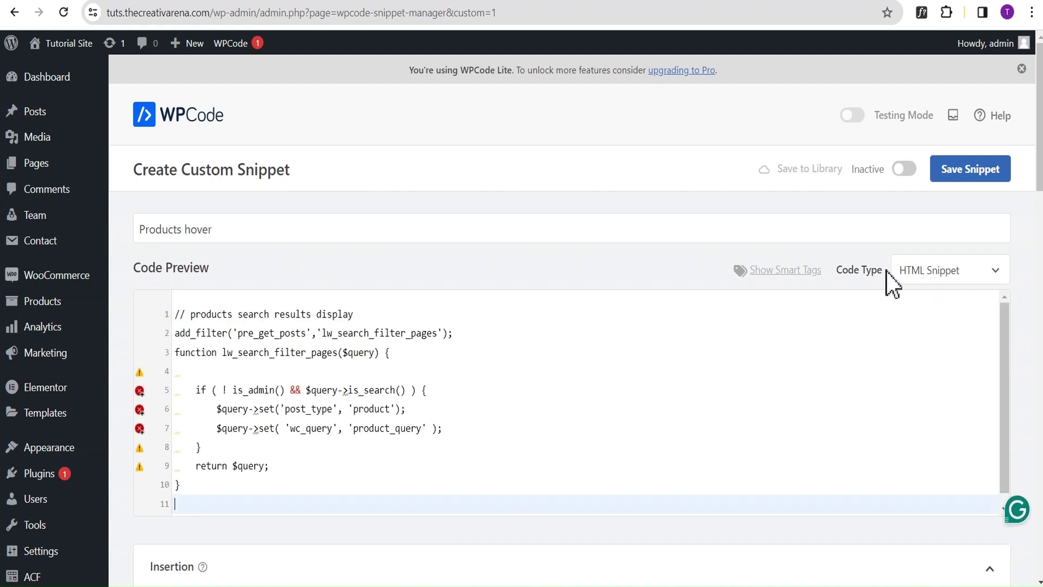
{"action": "left_click", "coordinate": [906, 276]}
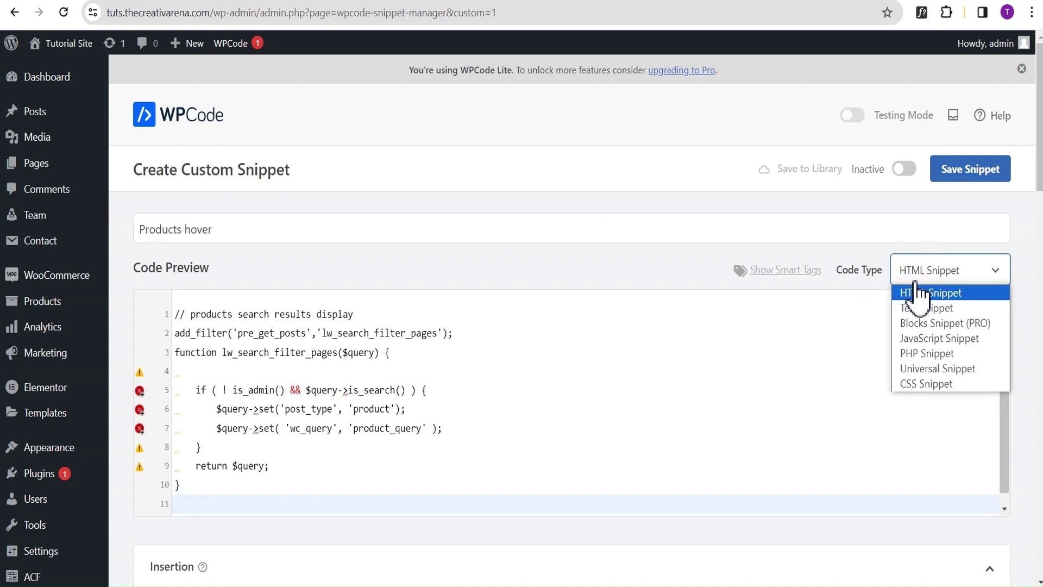
{"action": "left_click", "coordinate": [930, 353]}
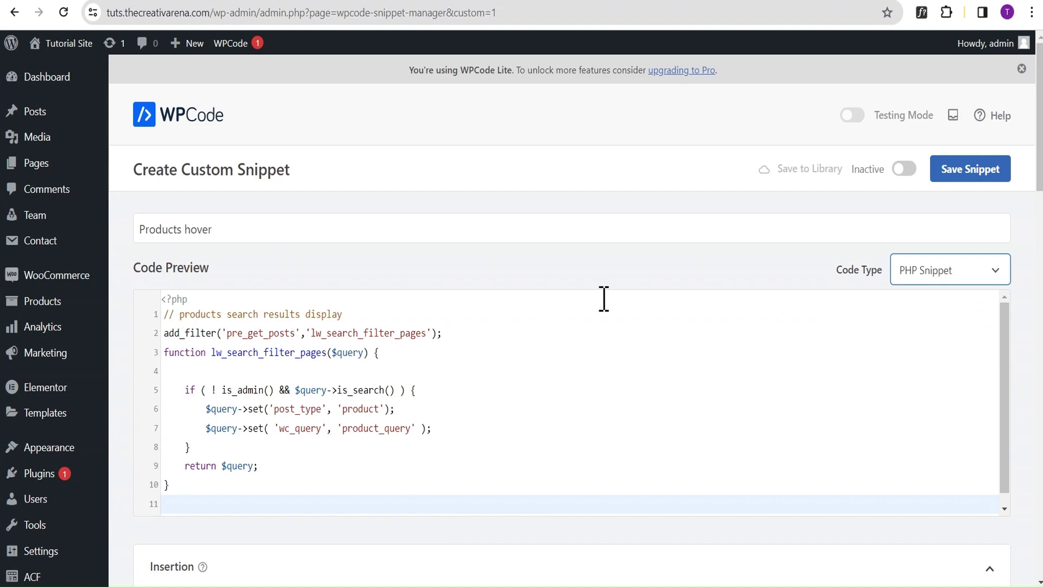
Activate the snippet and review its insertion, location and device type settings
{"action": "scroll", "coordinate": [577, 279], "scroll_direction": "down", "scroll_amount": 2}
{"action": "scroll", "coordinate": [578, 270], "scroll_direction": "up", "scroll_amount": 2}
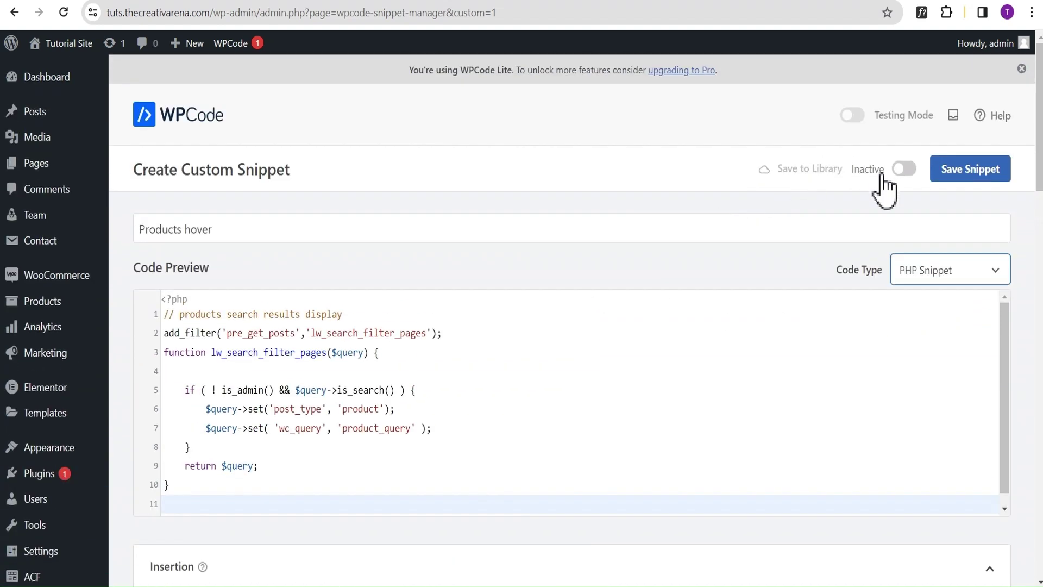
{"action": "left_click", "coordinate": [904, 169]}
{"action": "scroll", "coordinate": [379, 365], "scroll_direction": "down", "scroll_amount": 3}
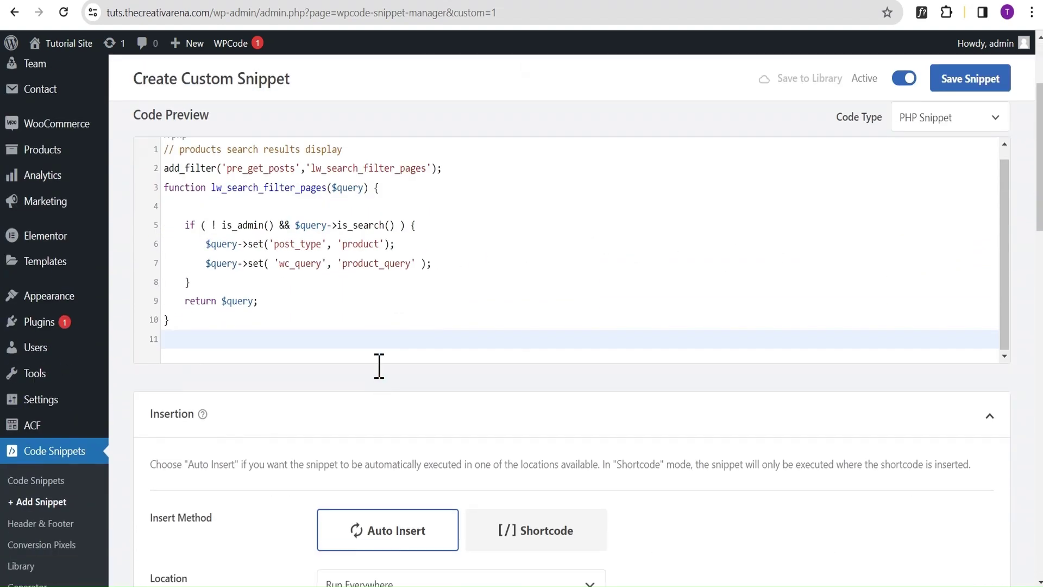
{"action": "scroll", "coordinate": [379, 364], "scroll_direction": "down", "scroll_amount": 4}
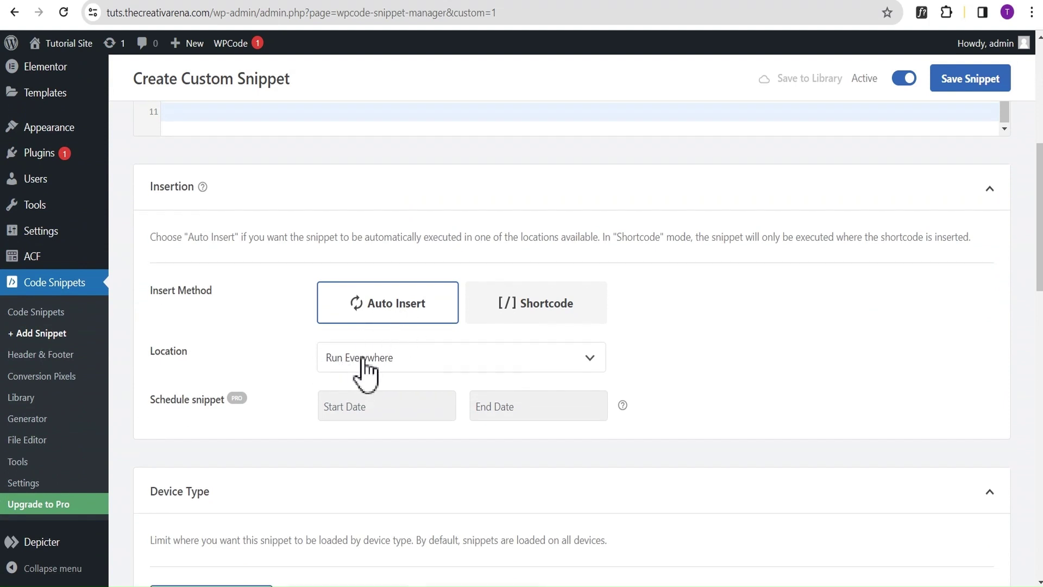
{"action": "scroll", "coordinate": [365, 367], "scroll_direction": "down", "scroll_amount": 5}
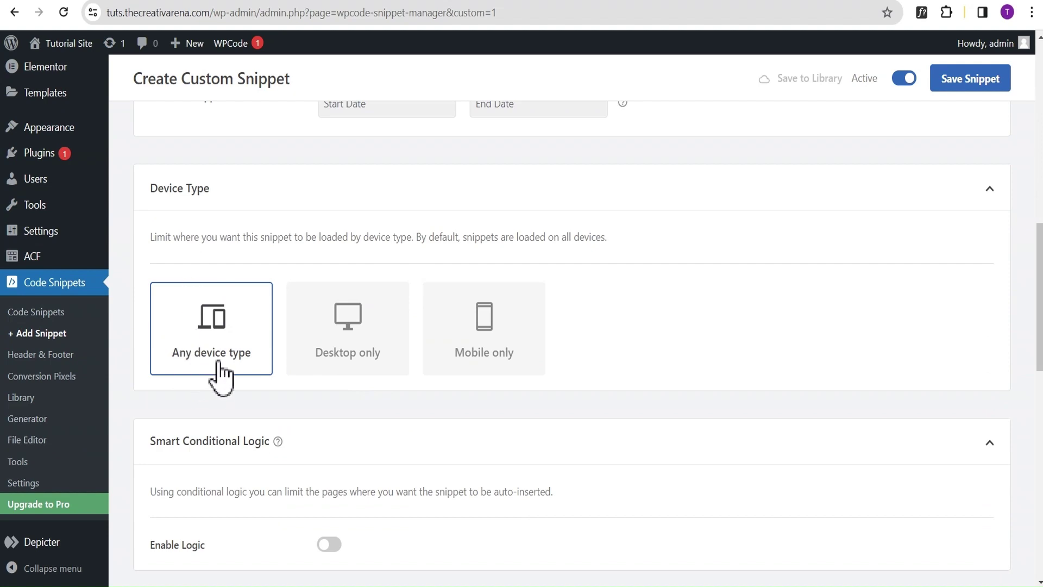
{"action": "scroll", "coordinate": [731, 370], "scroll_direction": "up", "scroll_amount": 12}
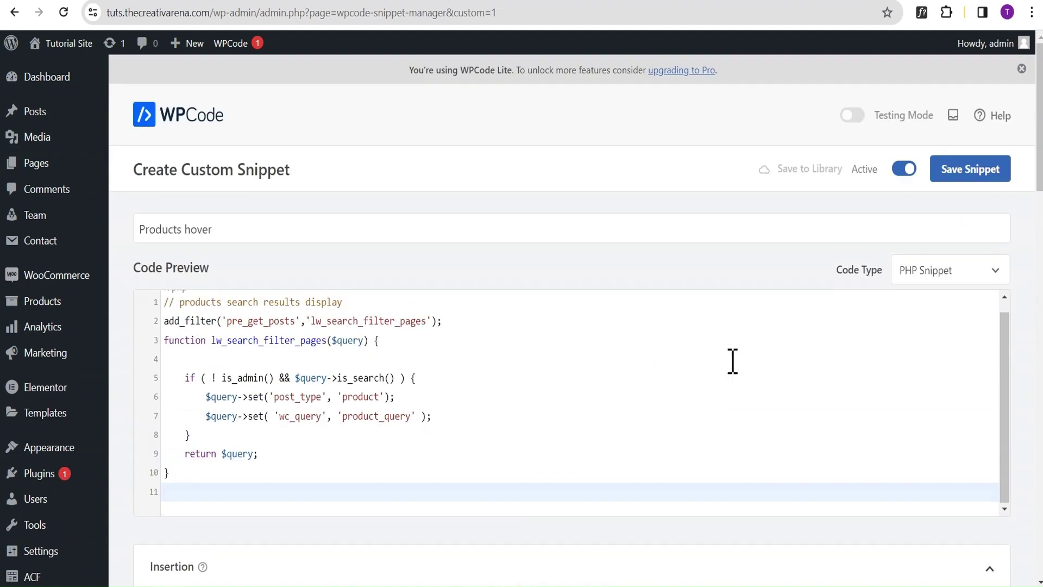
Save the snippet and load the product-preview-on-hover page without the preview parameters in its address
{"action": "left_click", "coordinate": [970, 173]}
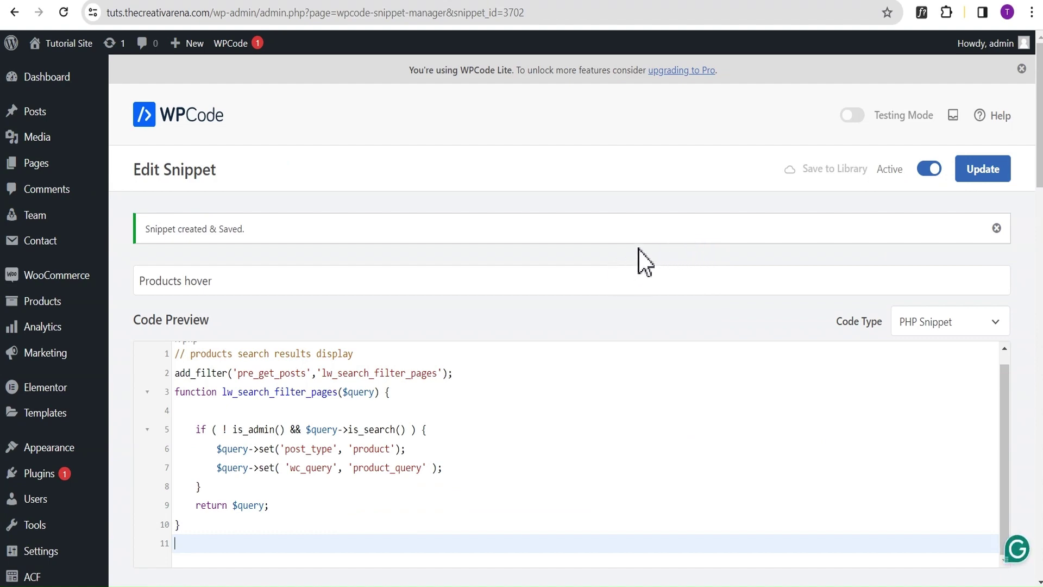
{"action": "left_click", "coordinate": [676, 5]}
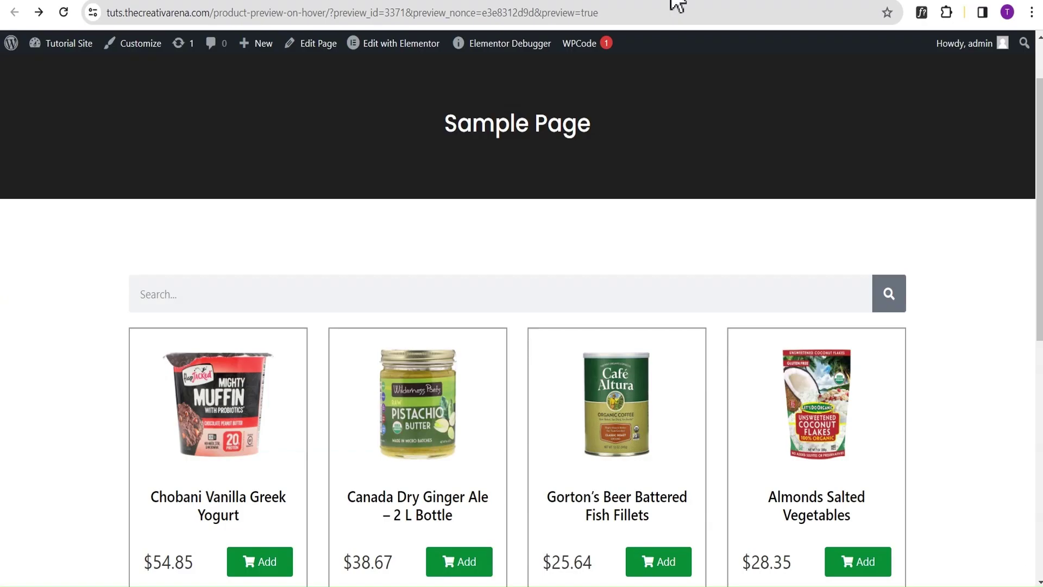
{"action": "left_click", "coordinate": [332, 14]}
{"action": "left_click_drag", "start_coordinate": [340, 13], "coordinate": [613, 22]}
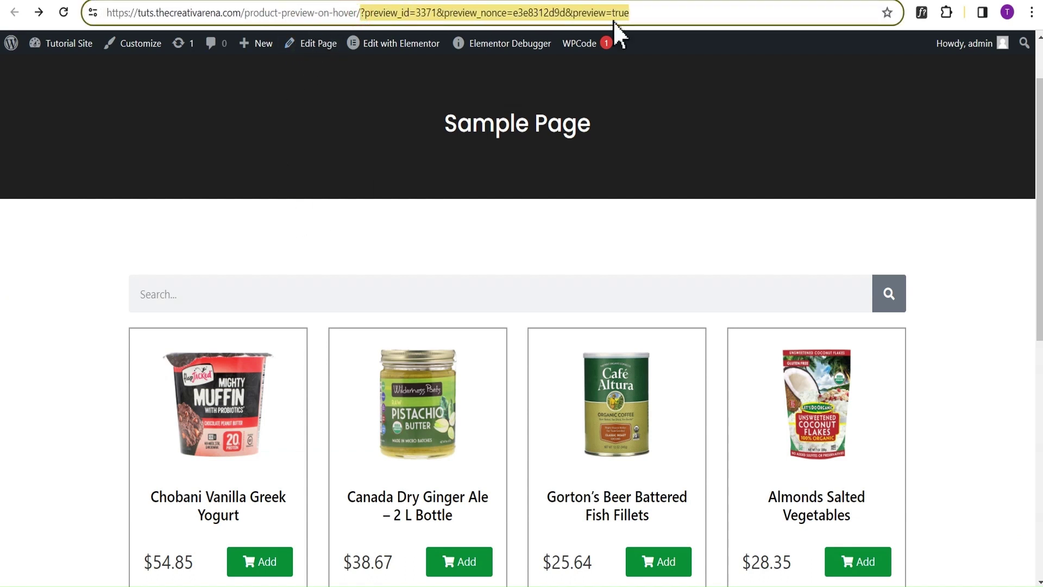
{"action": "key", "text": "BackSpace"}
{"action": "key", "text": "Return"}
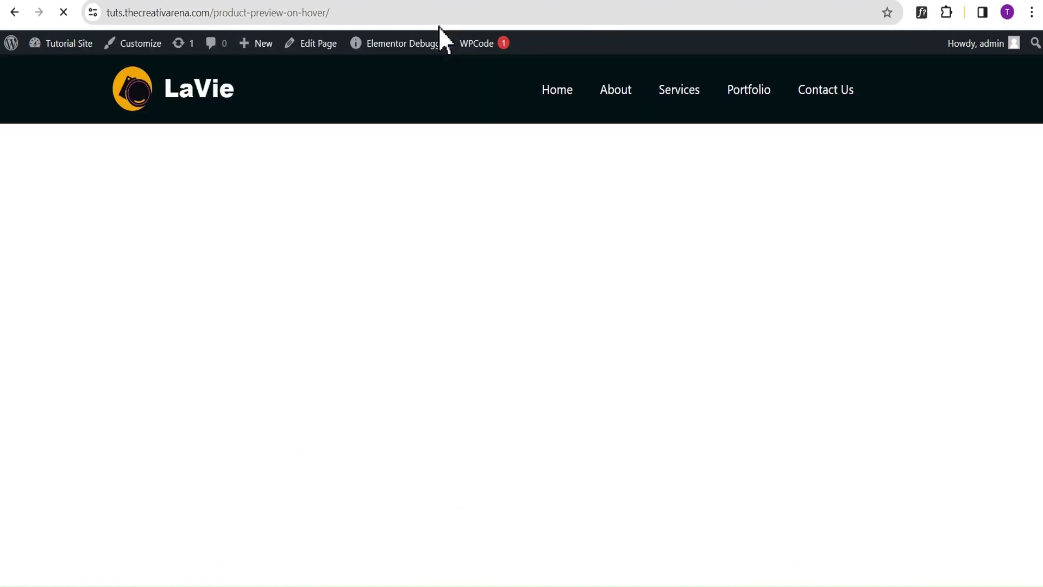
Search from the product page for "Modern", a word from one of the blog post titles
{"action": "scroll", "coordinate": [393, 292], "scroll_direction": "down", "scroll_amount": 1}
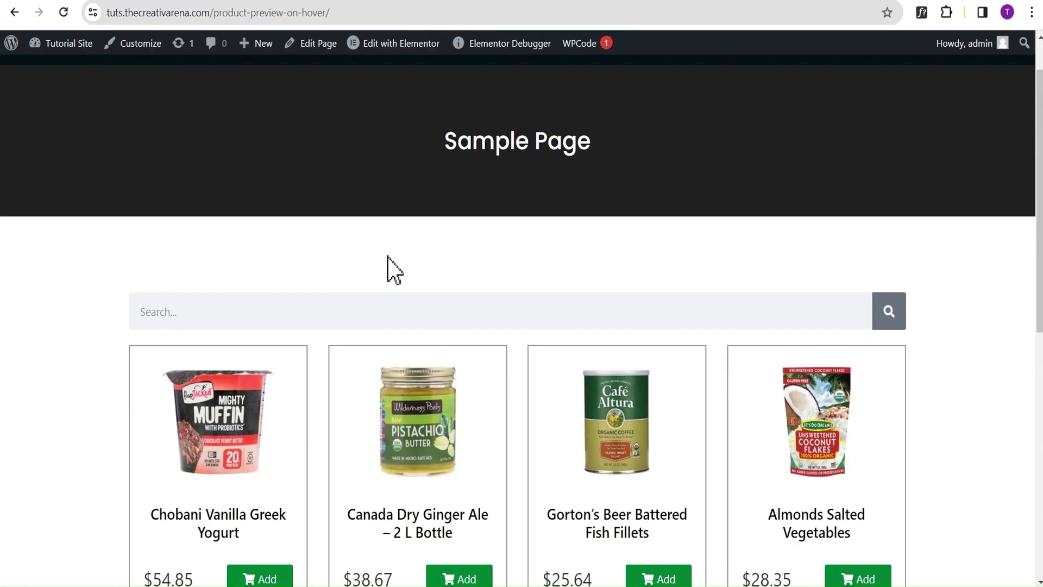
{"action": "scroll", "coordinate": [393, 269], "scroll_direction": "up", "scroll_amount": 1}
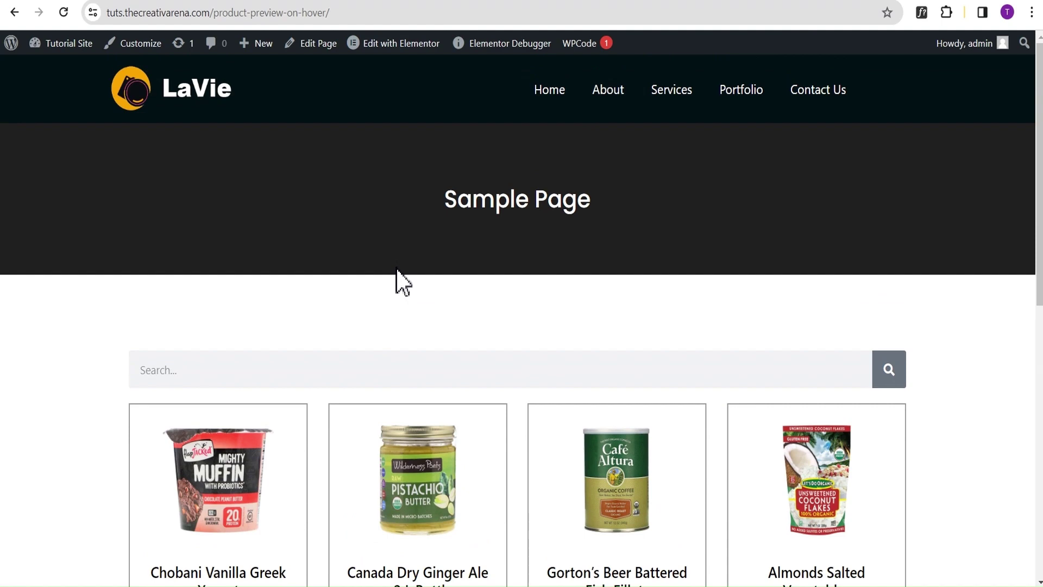
{"action": "scroll", "coordinate": [930, 296], "scroll_direction": "down", "scroll_amount": 5}
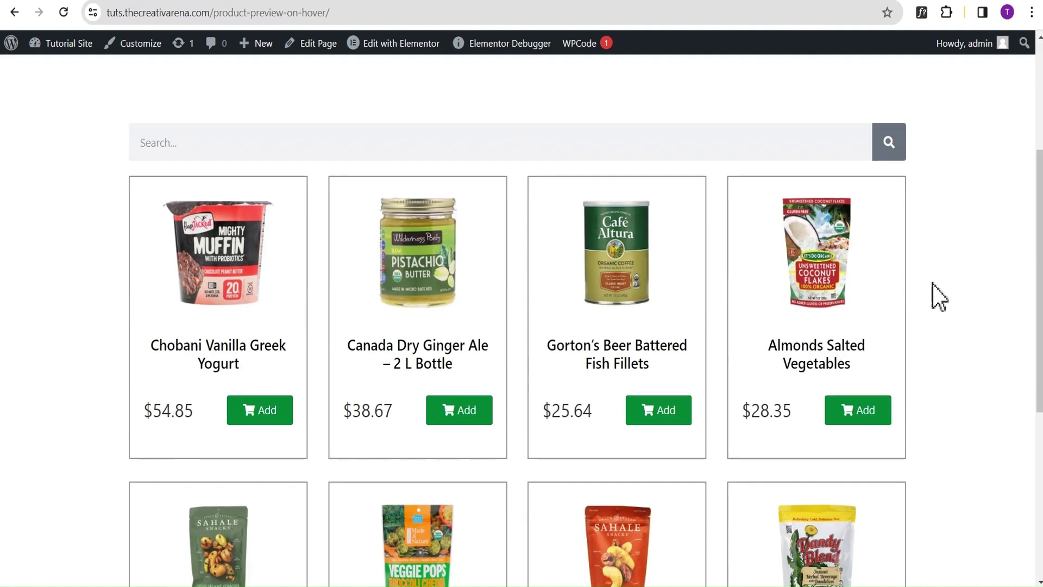
{"action": "scroll", "coordinate": [840, 298], "scroll_direction": "up", "scroll_amount": 3}
{"action": "left_click", "coordinate": [489, 220]}
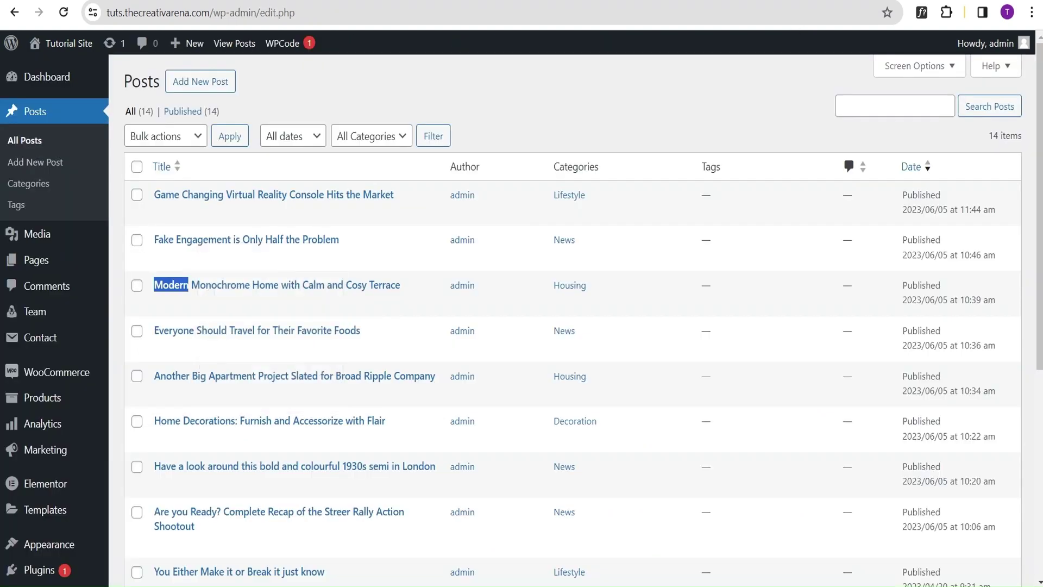
{"action": "mouse_move", "coordinate": [173, 309]}
{"action": "left_click", "coordinate": [678, 3]}
{"action": "left_click", "coordinate": [267, 219]}
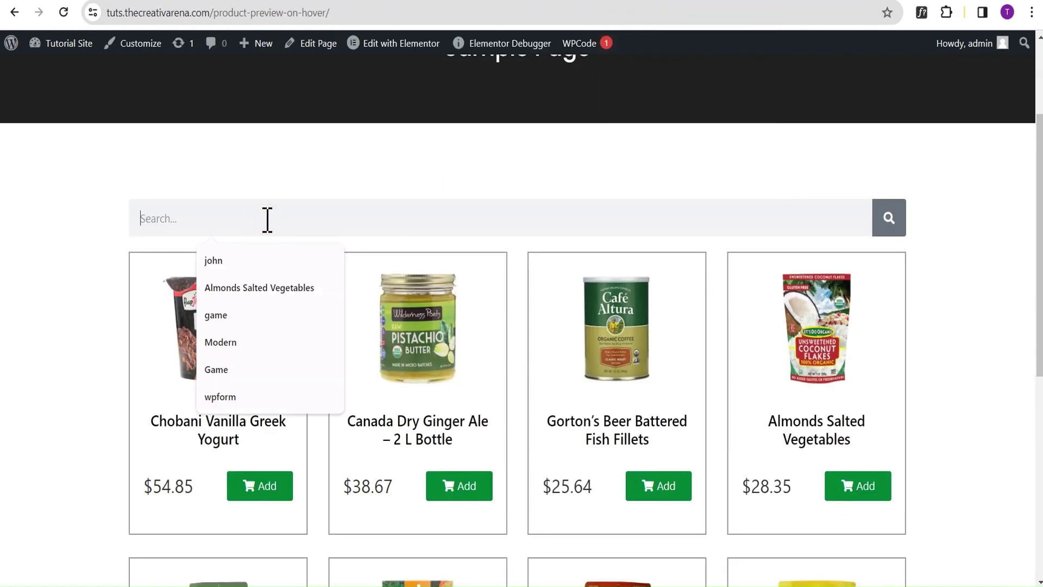
{"action": "type", "text": "Modern"}
{"action": "left_click", "coordinate": [889, 227]}
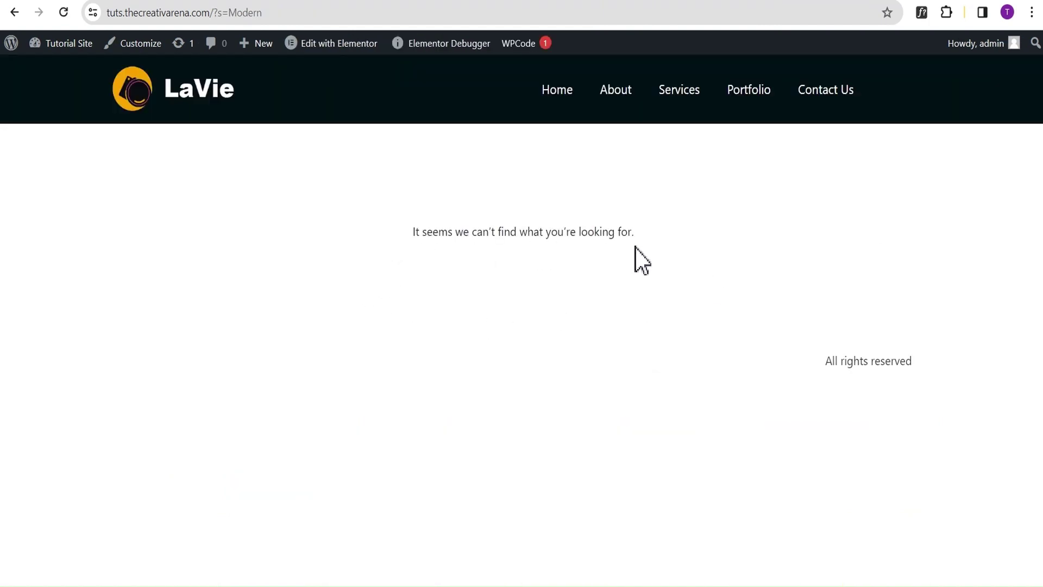
Return to the product page and search for a person's first name in place of the previous term
{"action": "left_click", "coordinate": [14, 12]}
{"action": "left_click", "coordinate": [14, 12]}
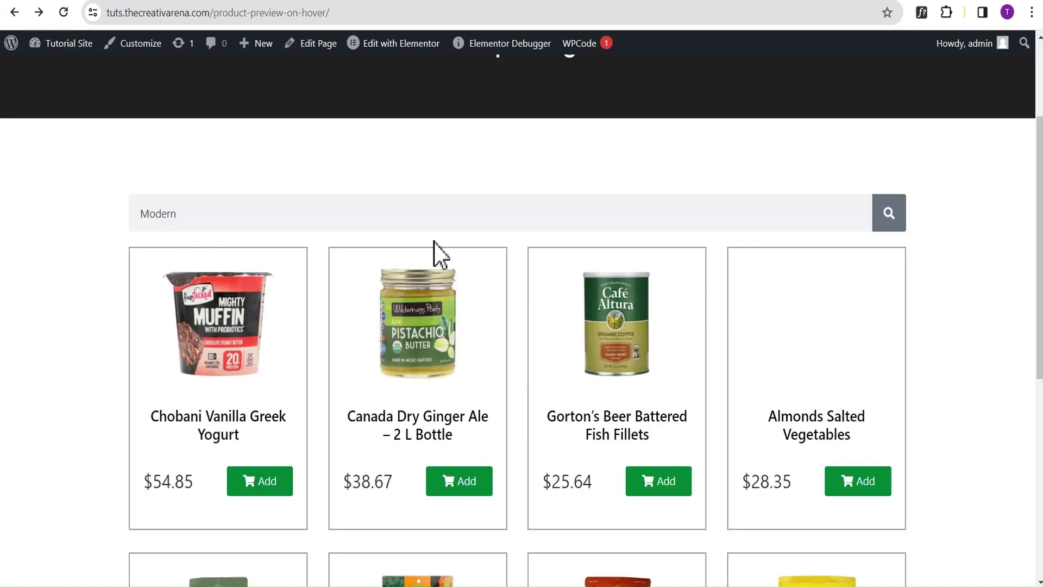
{"action": "left_click", "coordinate": [200, 214]}
{"action": "left_click_drag", "start_coordinate": [202, 213], "coordinate": [116, 220]}
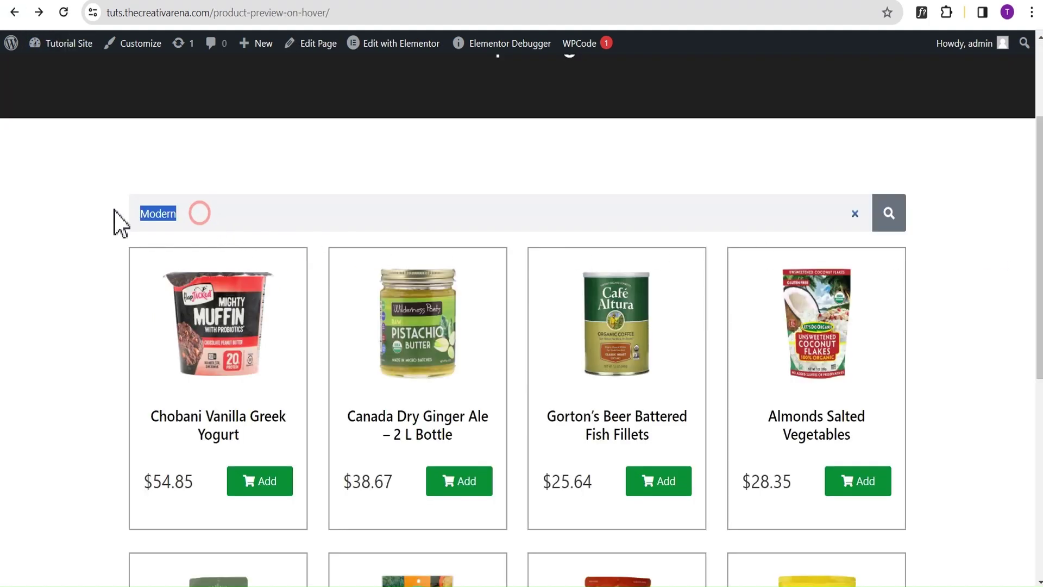
{"action": "key", "text": "BackSpace"}
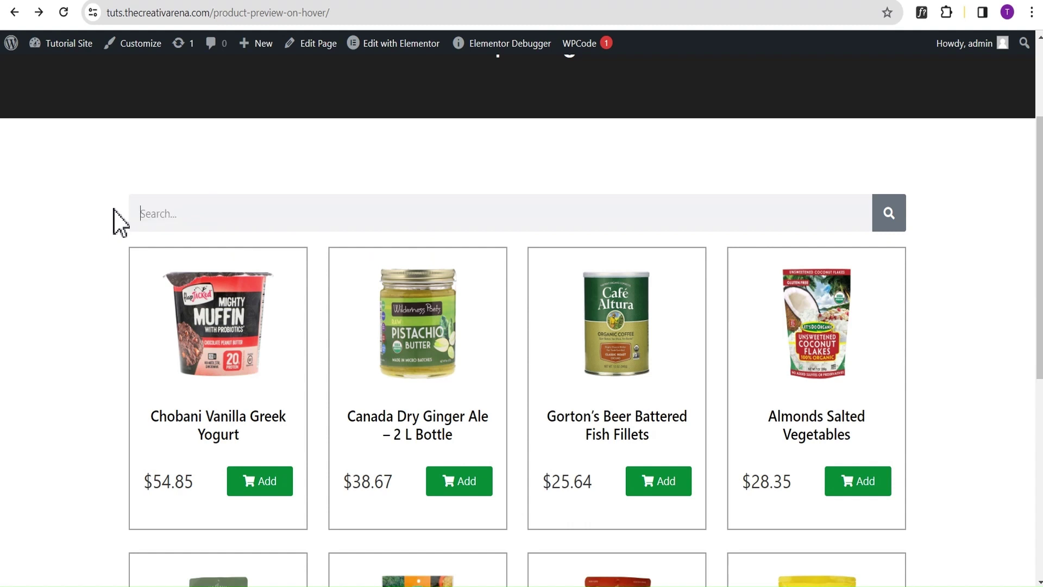
{"action": "type", "text": "john"}
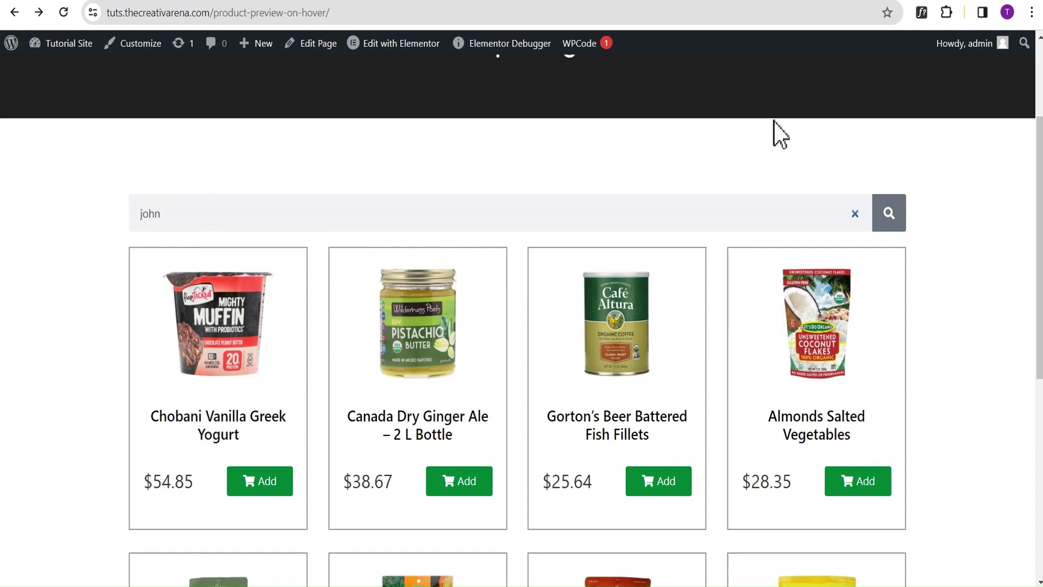
{"action": "left_click", "coordinate": [888, 214]}
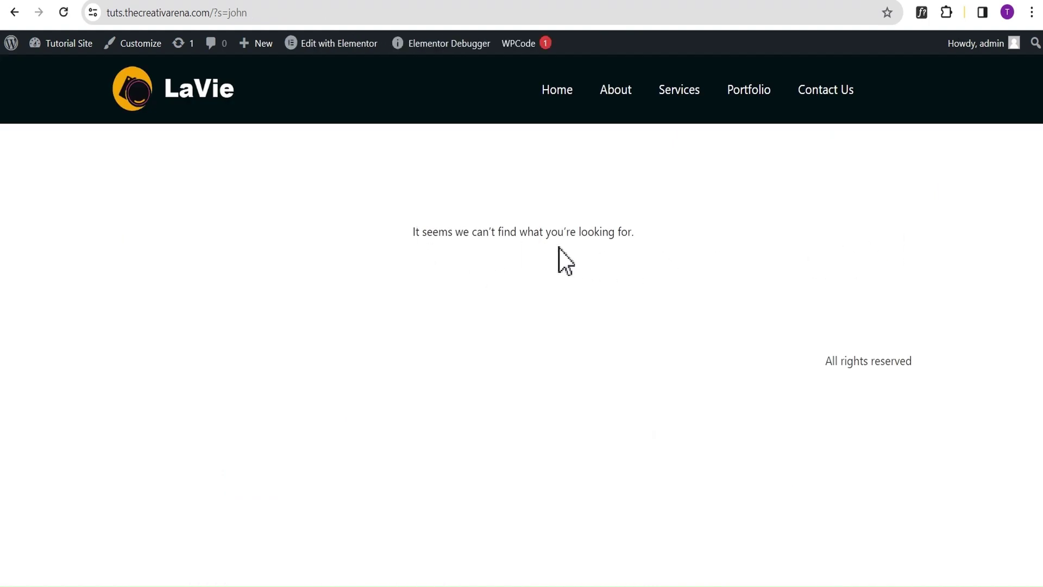
Return to the product page and search for "Fish Fillets", copied from the Gorton's product title
{"action": "left_click", "coordinate": [14, 12]}
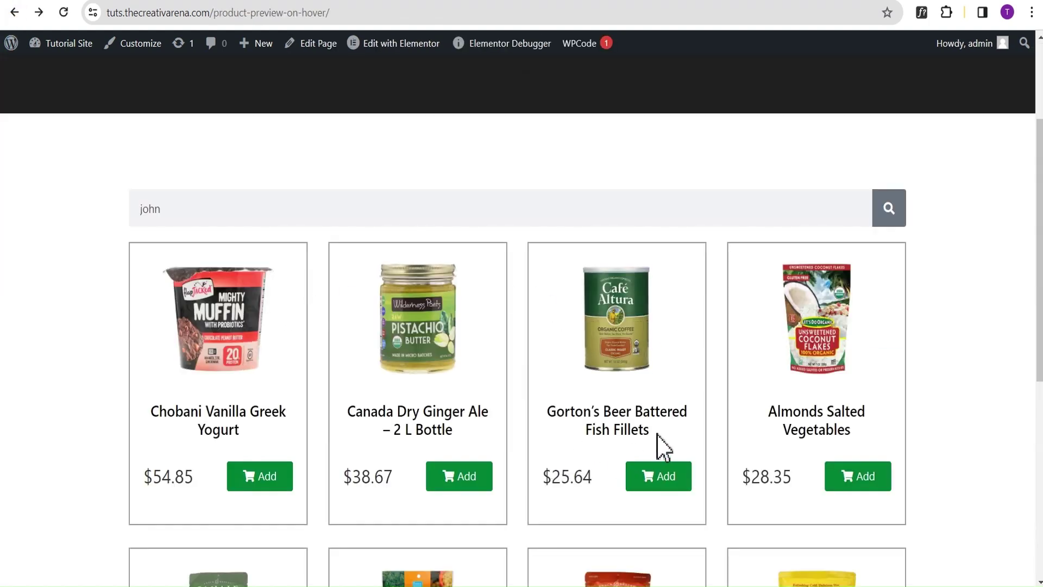
{"action": "left_click_drag", "start_coordinate": [652, 431], "coordinate": [581, 436]}
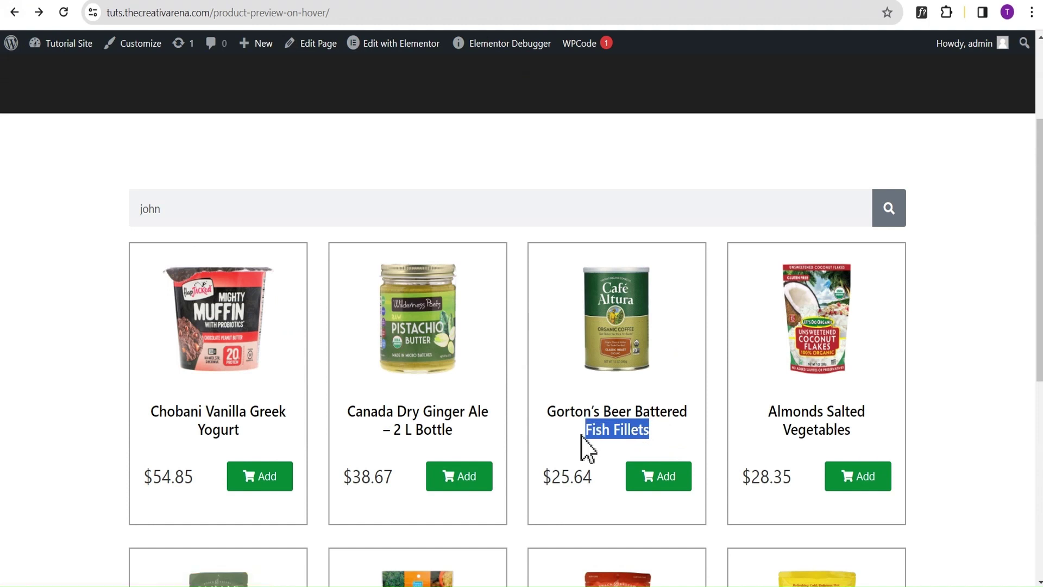
{"action": "key", "text": "ctrl+c"}
{"action": "triple_click", "coordinate": [198, 209]}
{"action": "key", "text": "ctrl+v"}
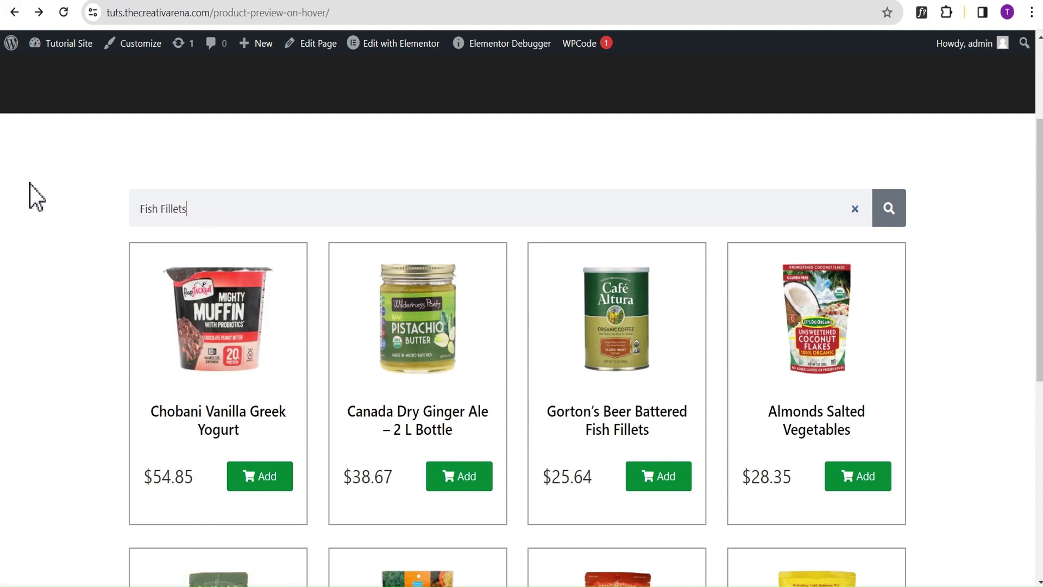
{"action": "left_click", "coordinate": [886, 212]}
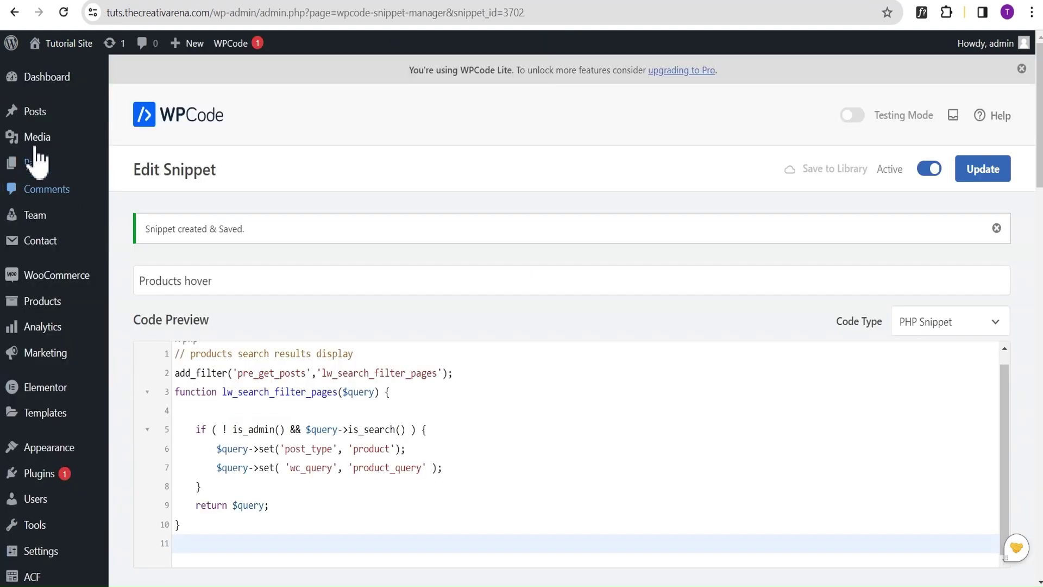
View the Hover Product category's archive page from the product categories list and look through its product grid
{"action": "mouse_move", "coordinate": [46, 310]}
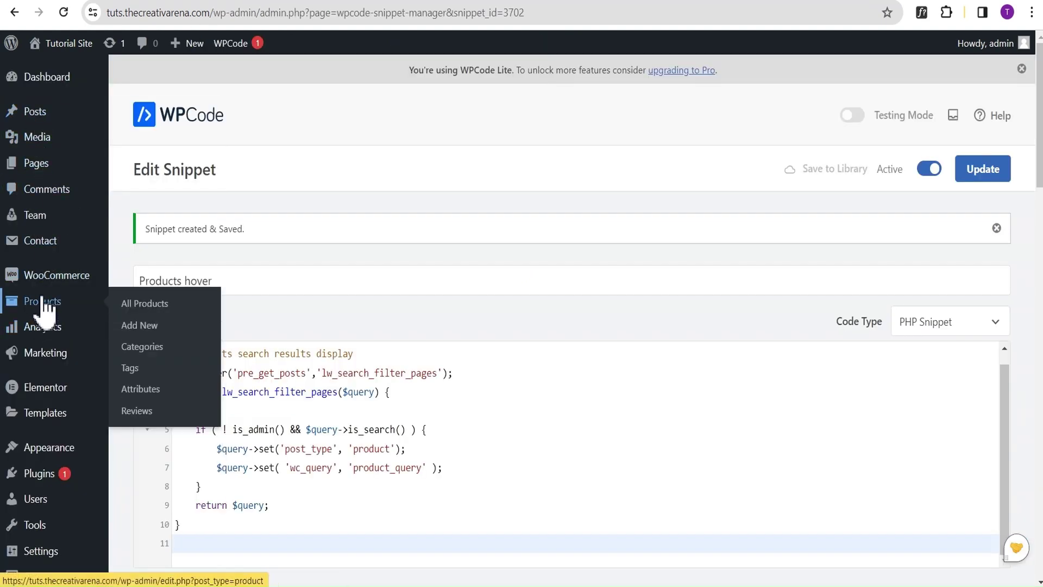
{"action": "left_click", "coordinate": [140, 351]}
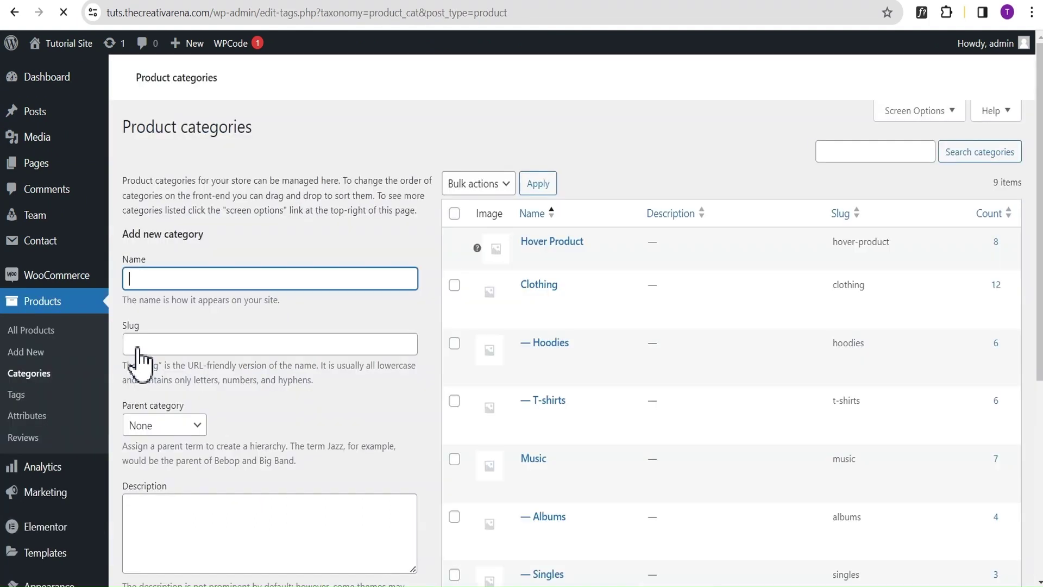
{"action": "mouse_move", "coordinate": [533, 260]}
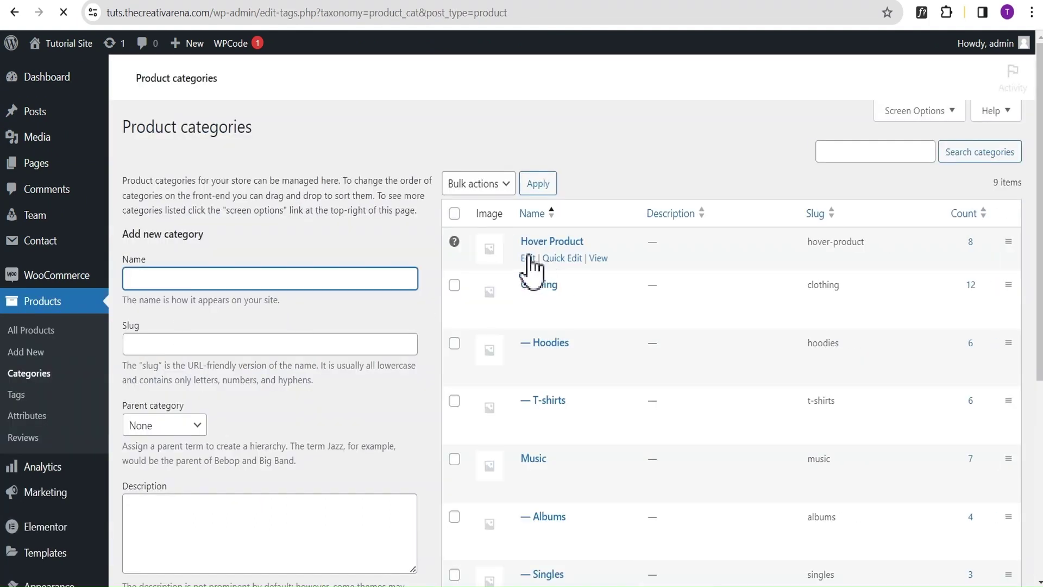
{"action": "left_click", "coordinate": [598, 259]}
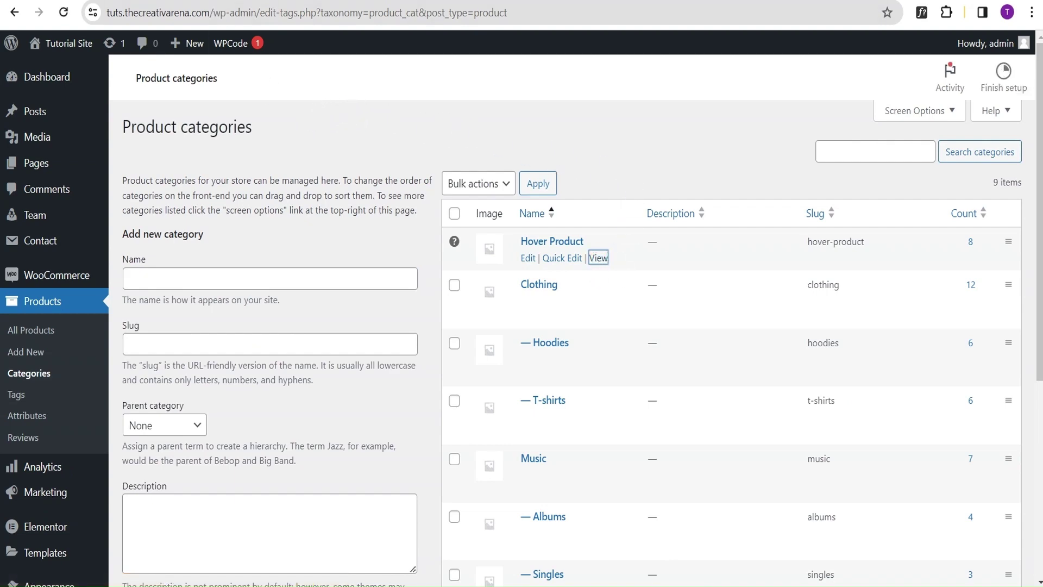
{"action": "scroll", "coordinate": [845, 321], "scroll_direction": "down", "scroll_amount": 5}
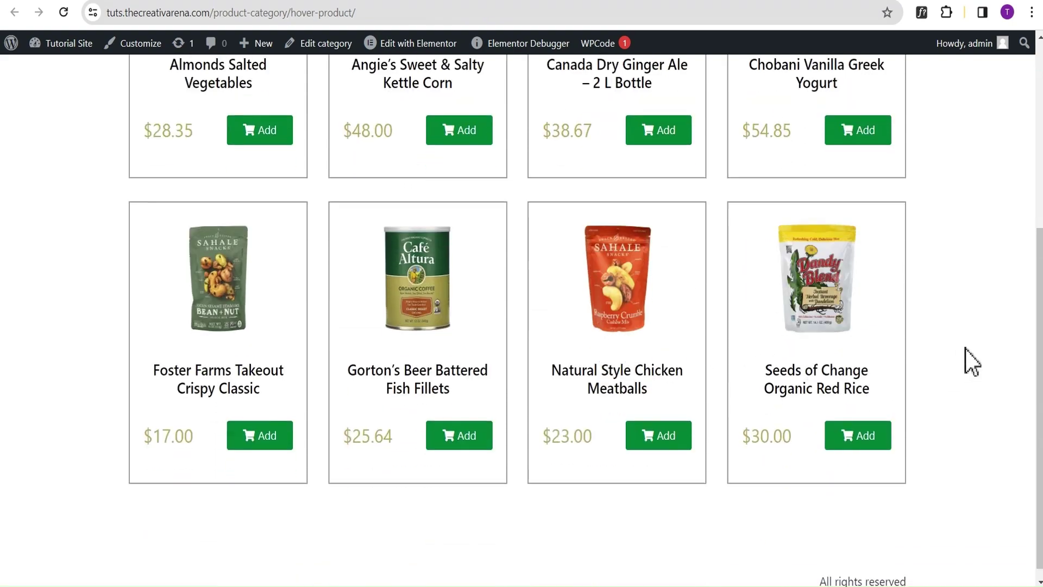
{"action": "scroll", "coordinate": [966, 358], "scroll_direction": "up", "scroll_amount": 4}
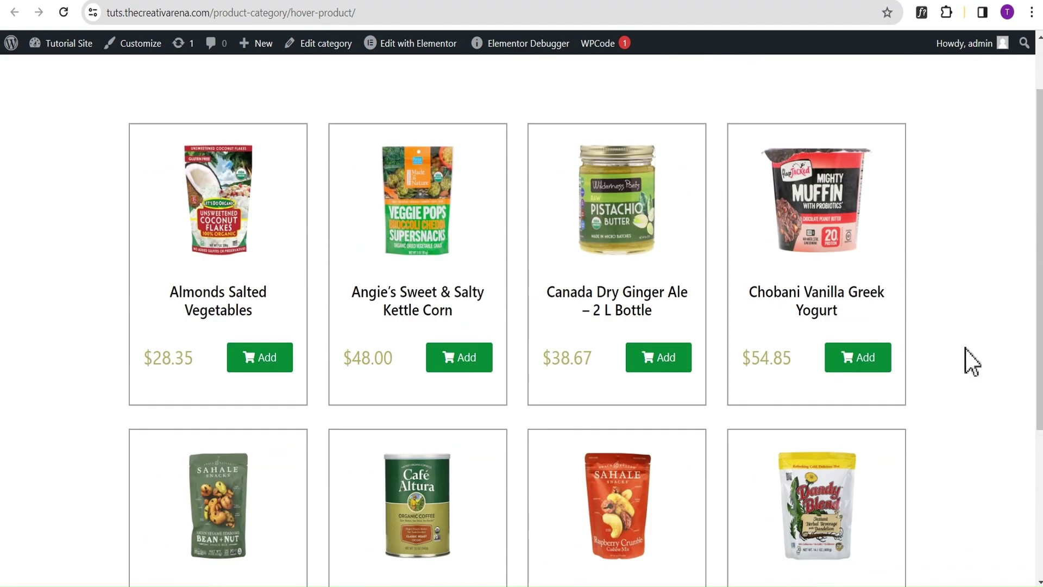